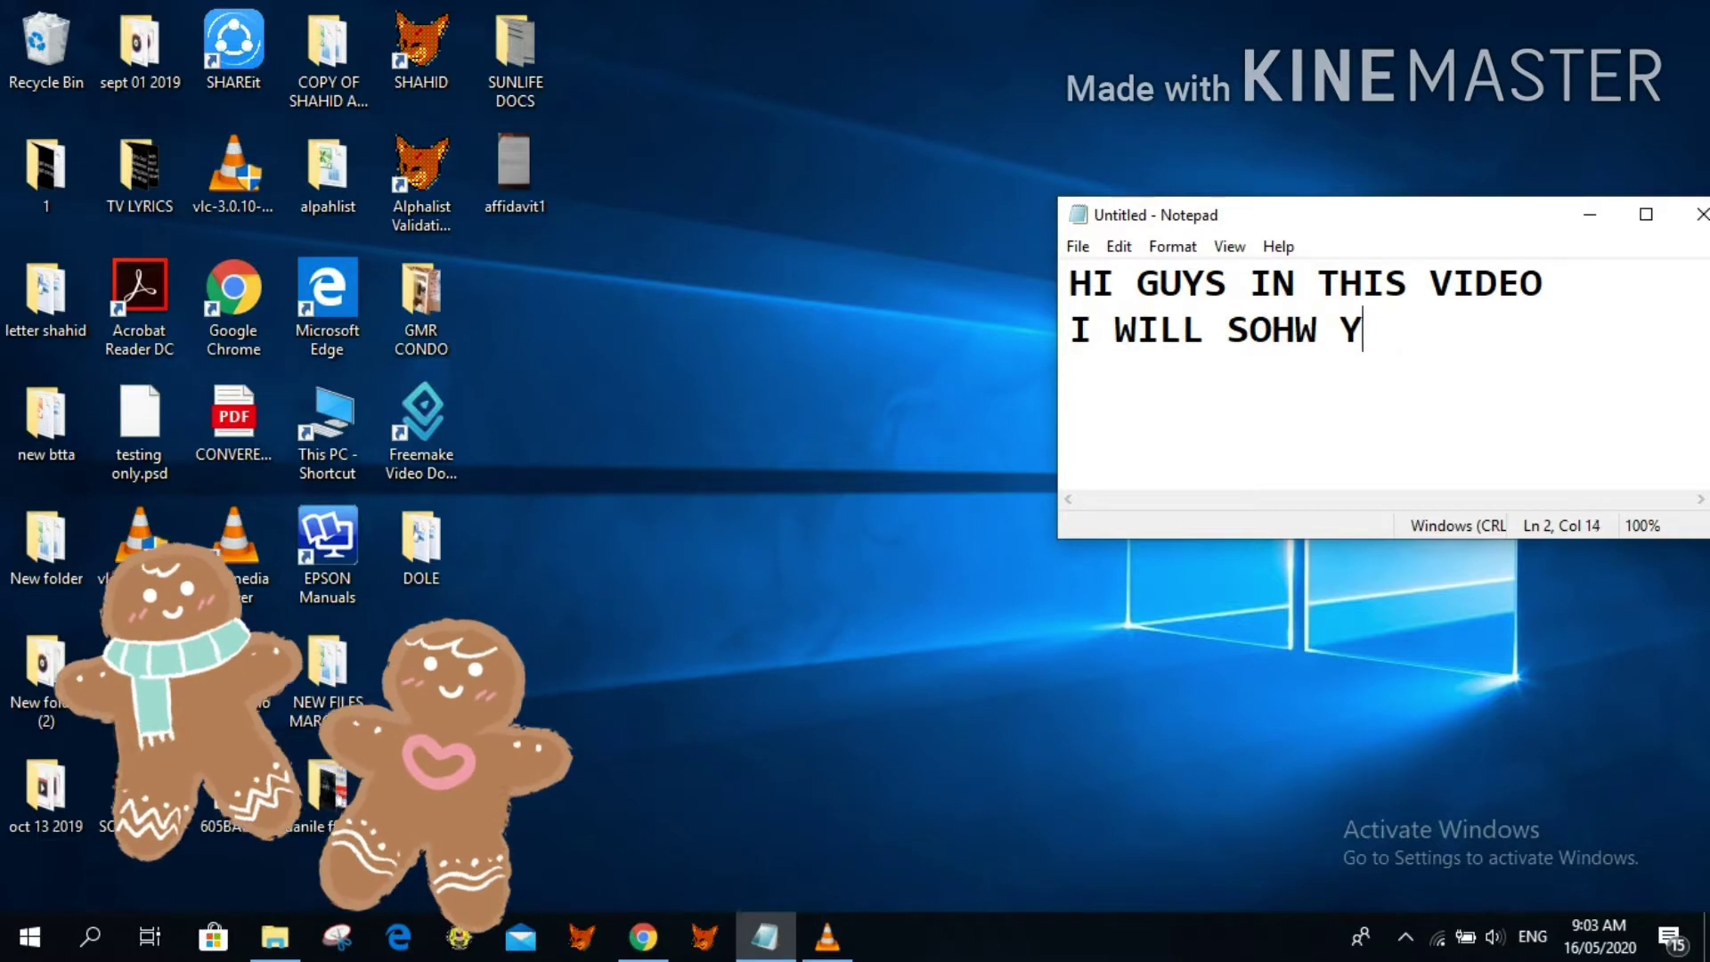
# - Correct and complete the note's second and third lines to read "I WILL SHOW YOU ON HOW" and "TO ENABLE COMMENT ON YOUTUBE"
pyautogui.write('HOW YOU ON HOW')
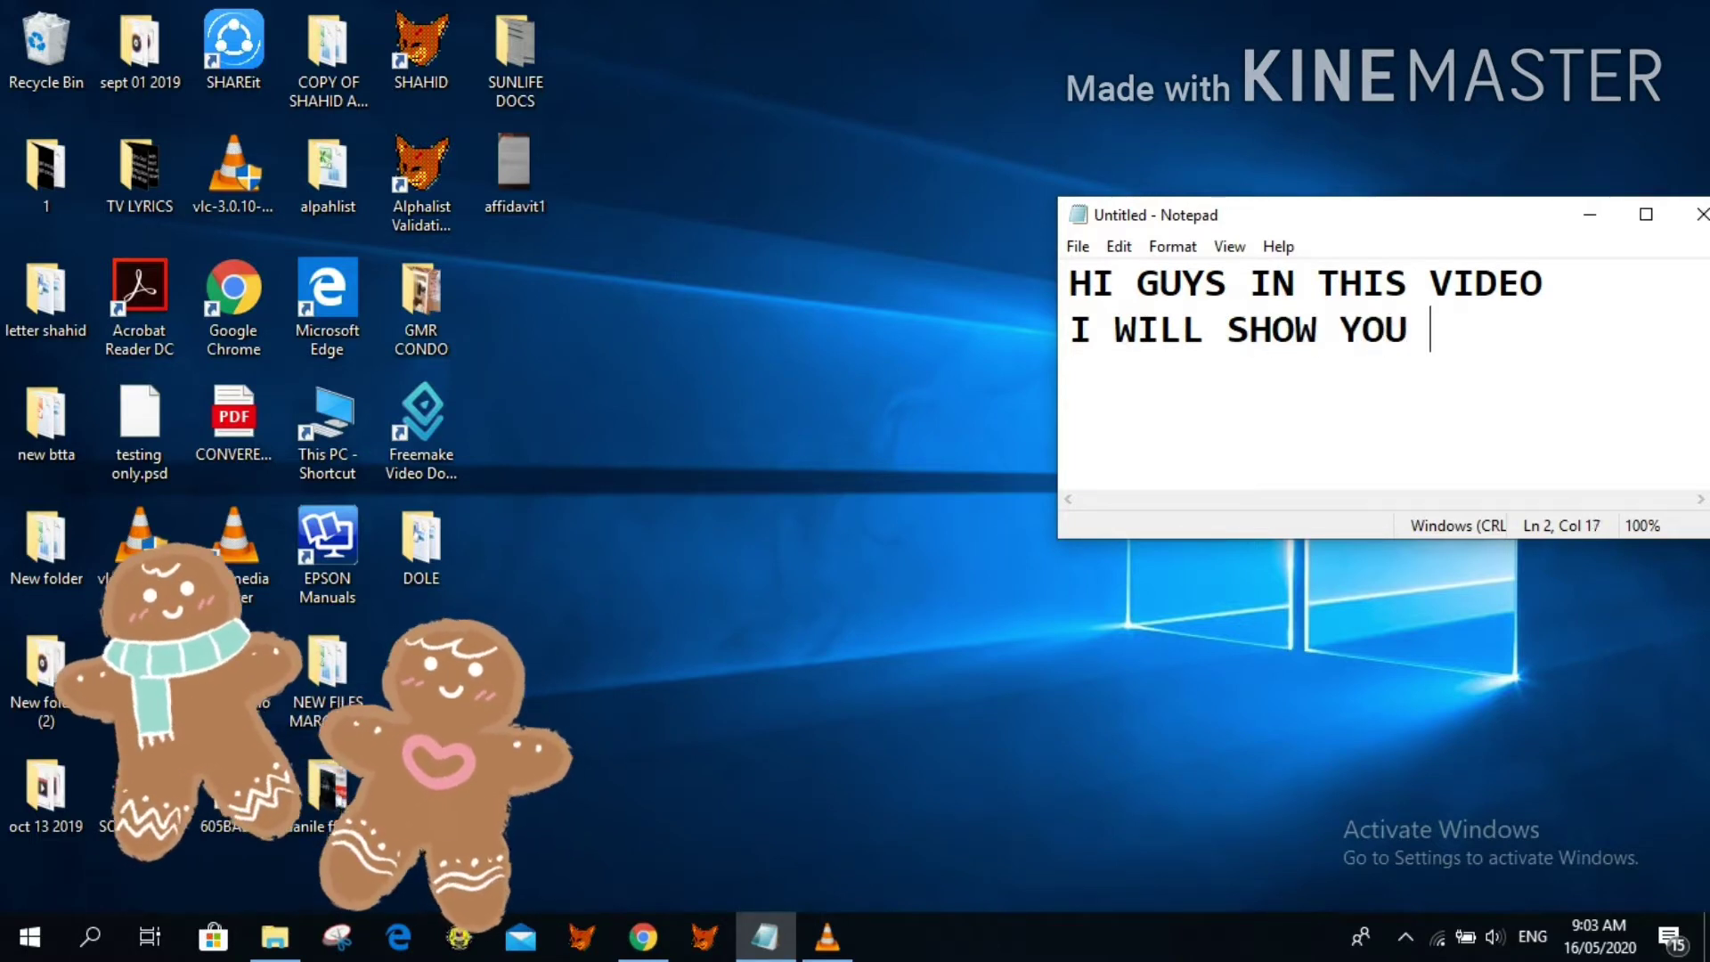
pyautogui.press('Return')
pyautogui.write('TO EBAL')
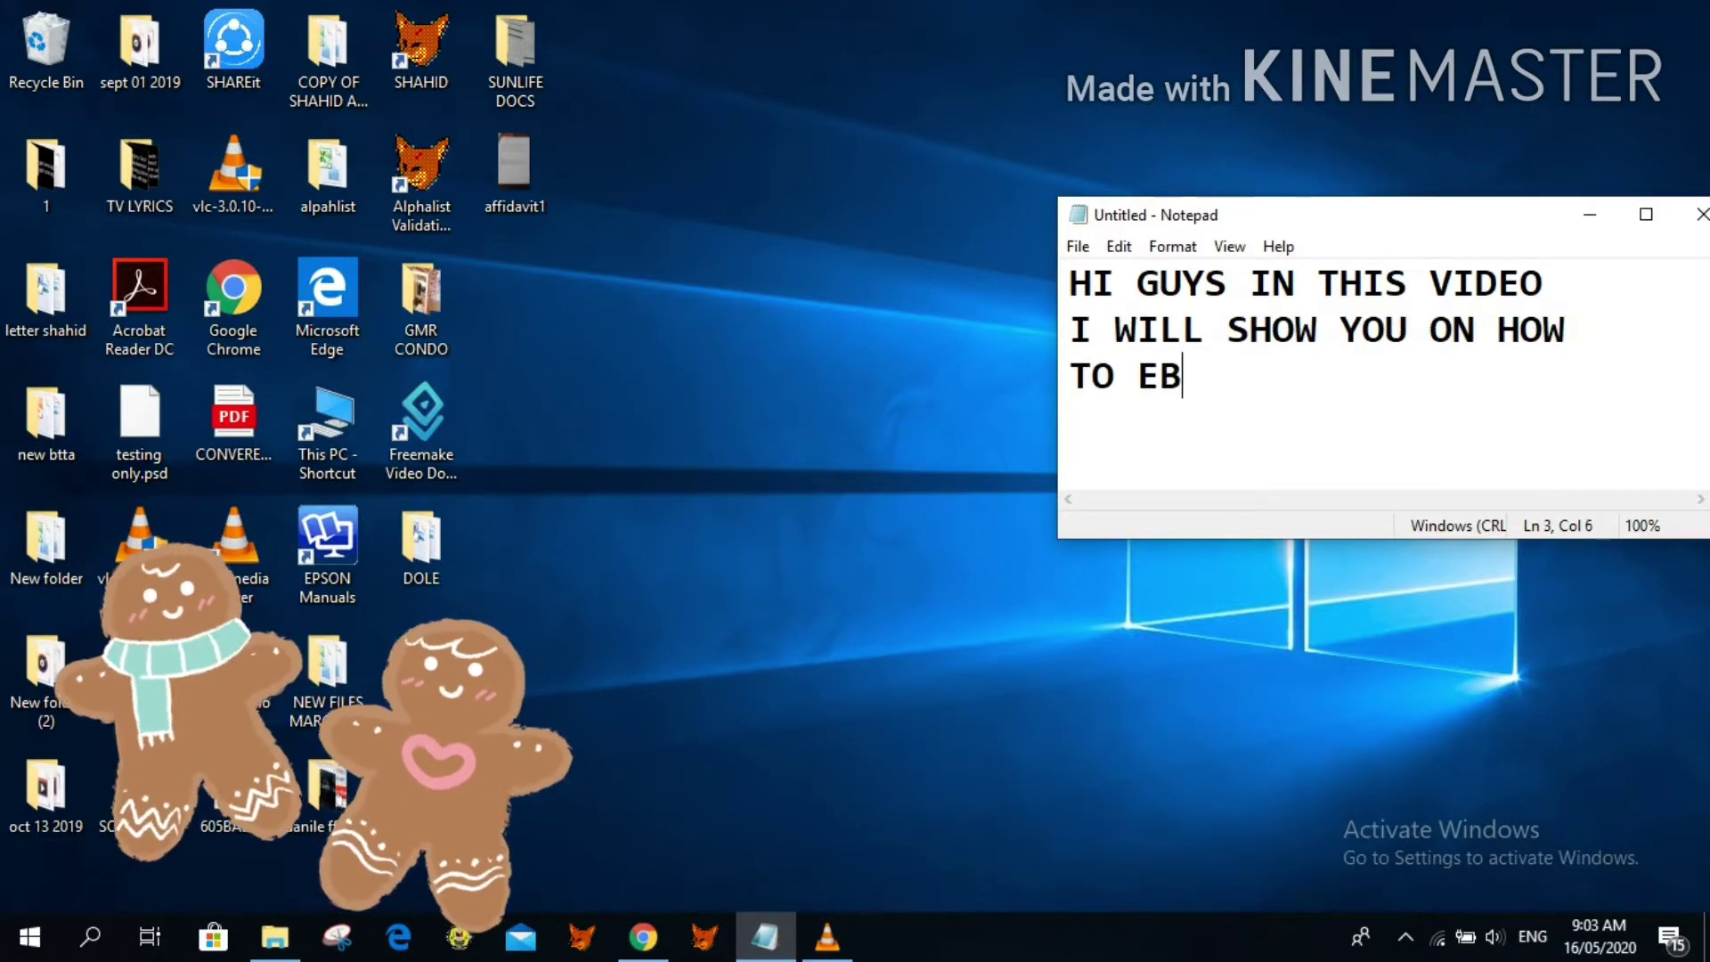
pyautogui.press('BackSpace')
pyautogui.press('BackSpace')
pyautogui.press('BackSpace')
pyautogui.write('NA')
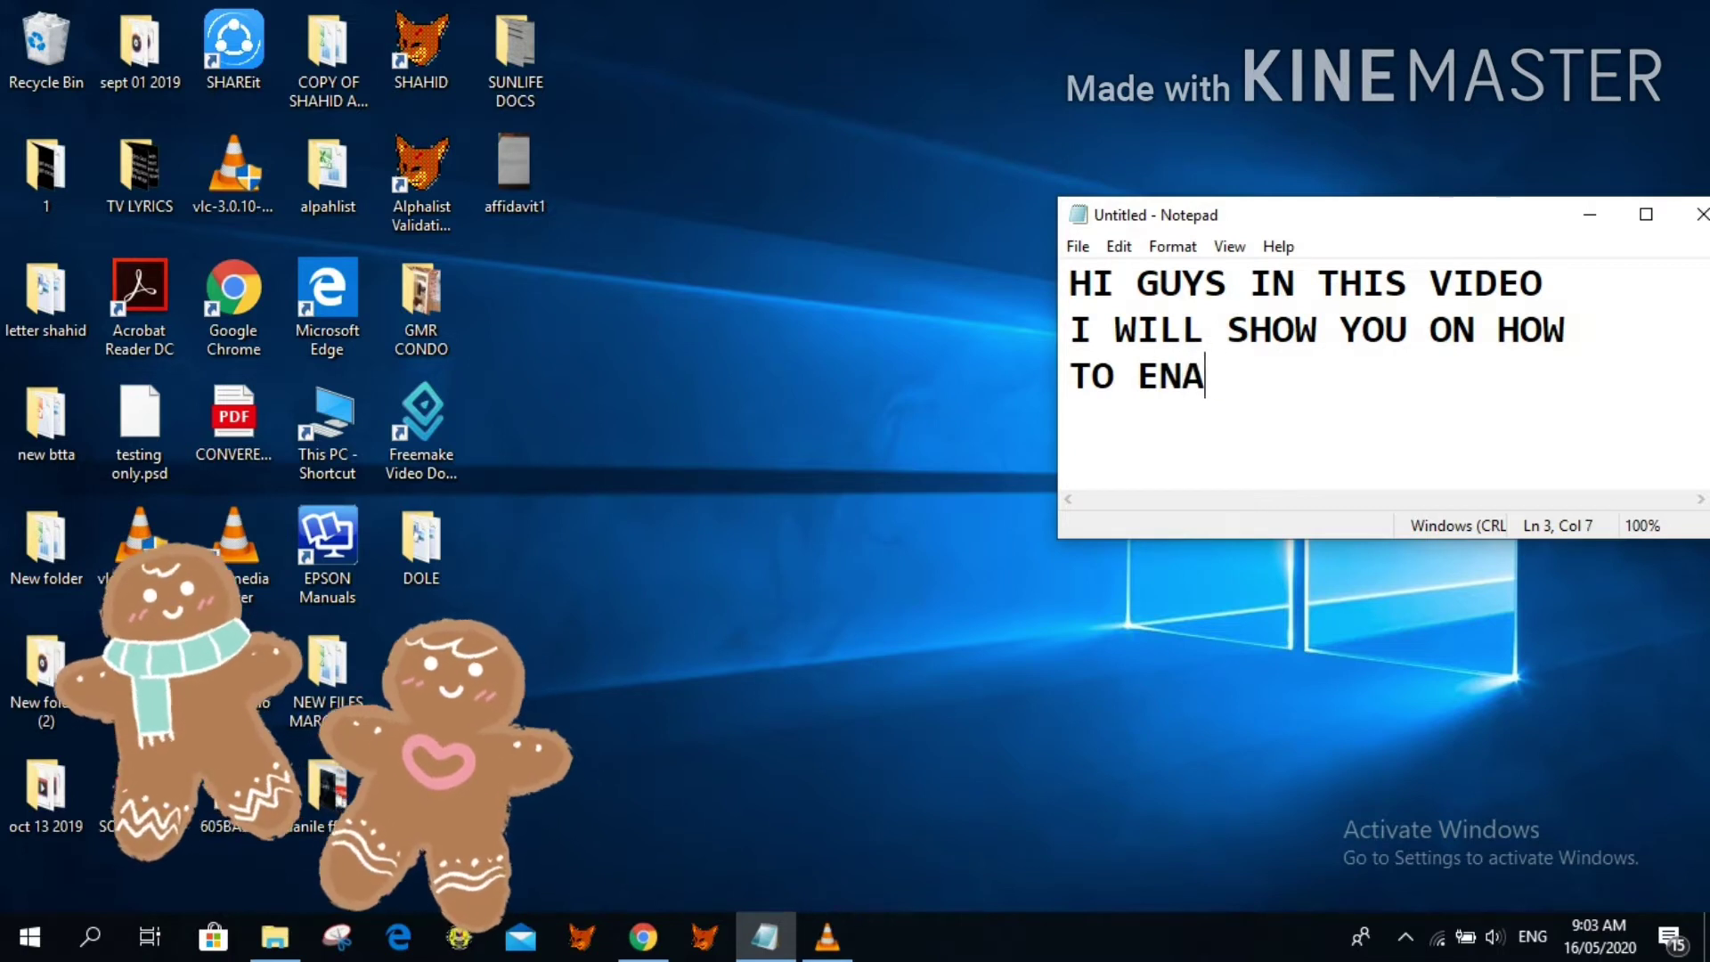
pyautogui.write('BLE COMMENT ON YOUTUE')
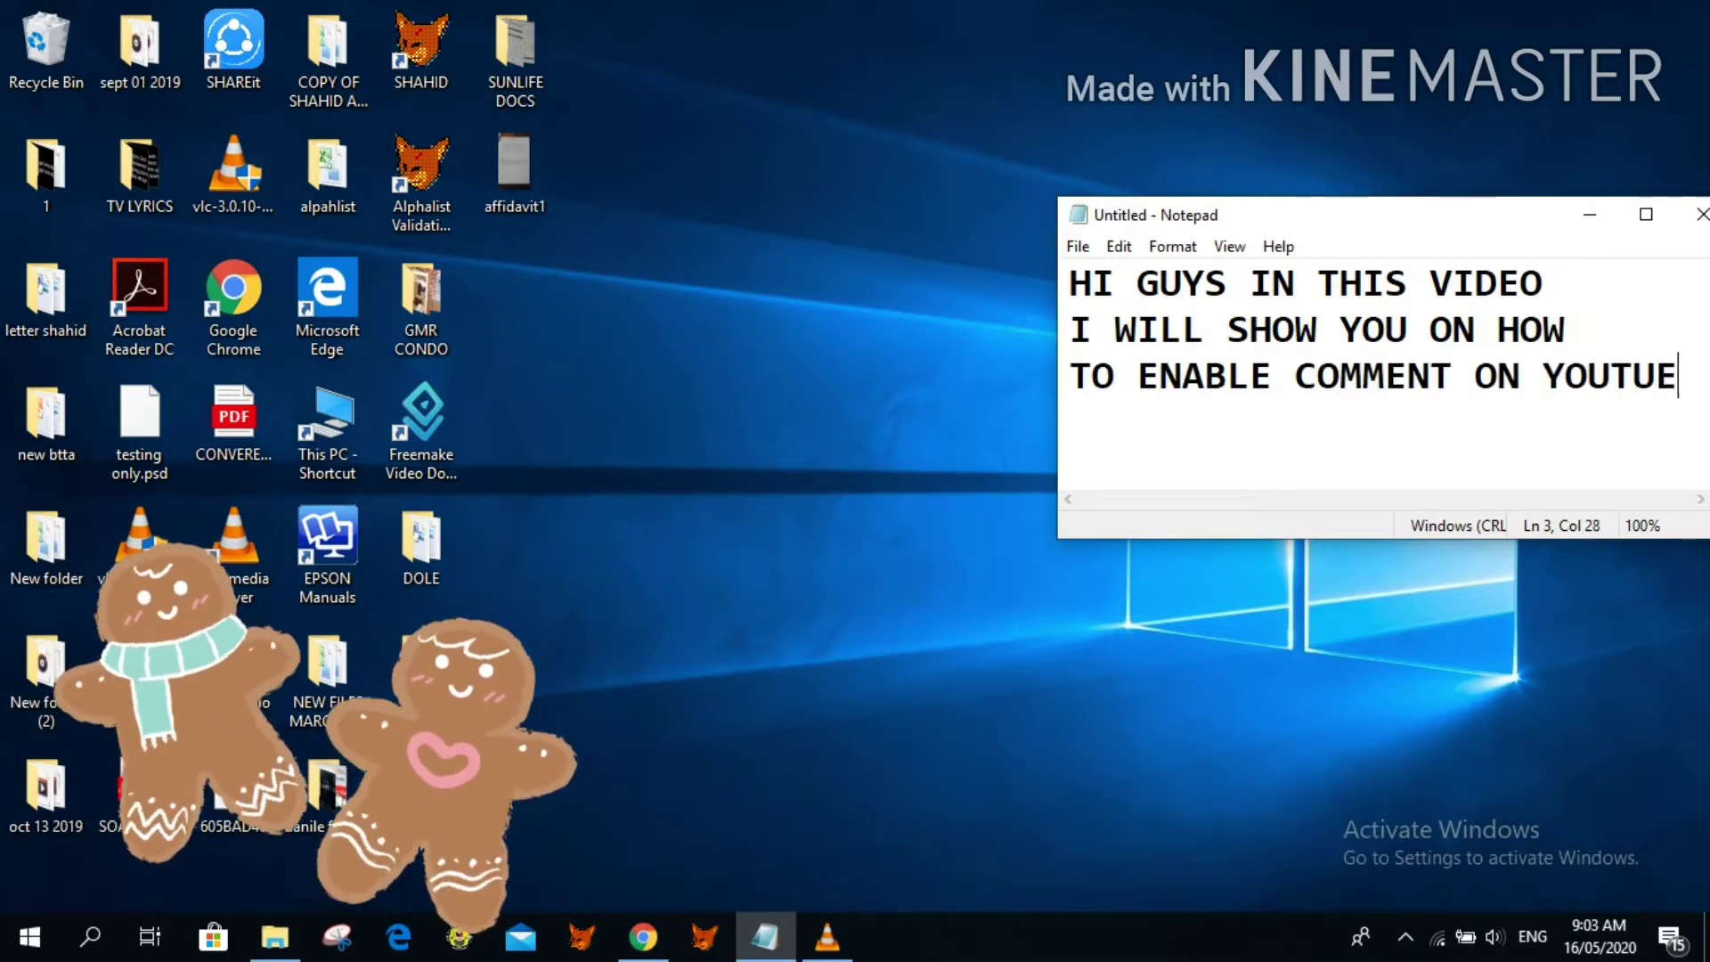
pyautogui.press('BackSpace')
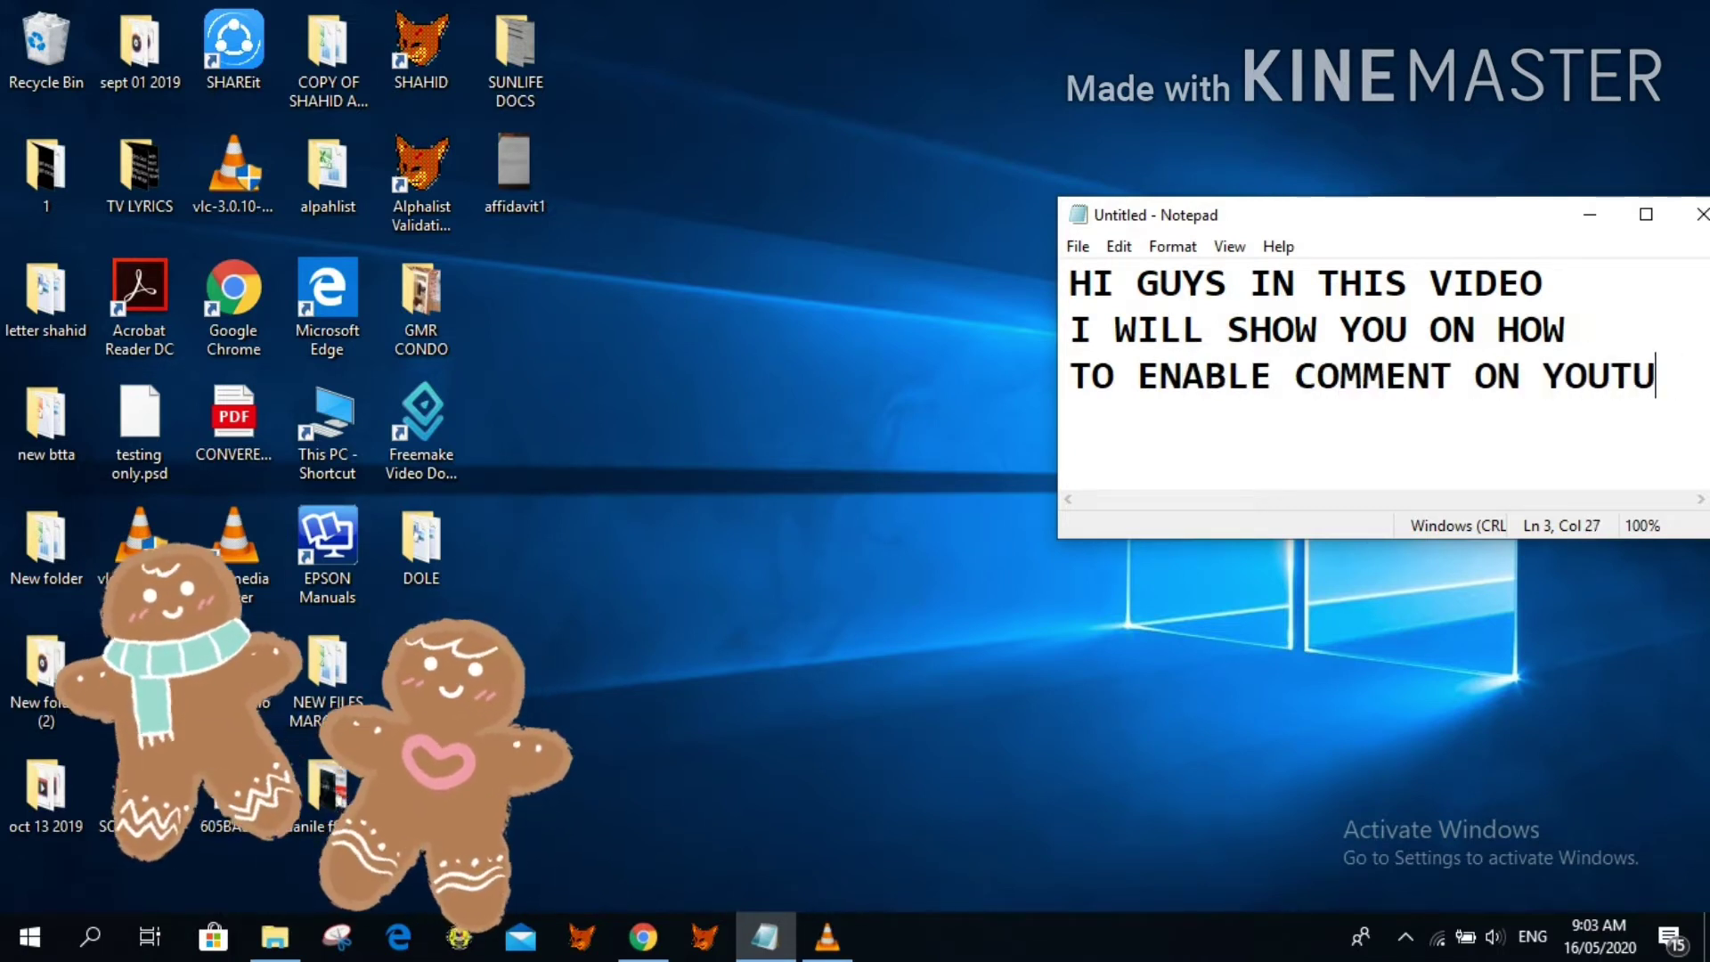
pyautogui.write('BE')
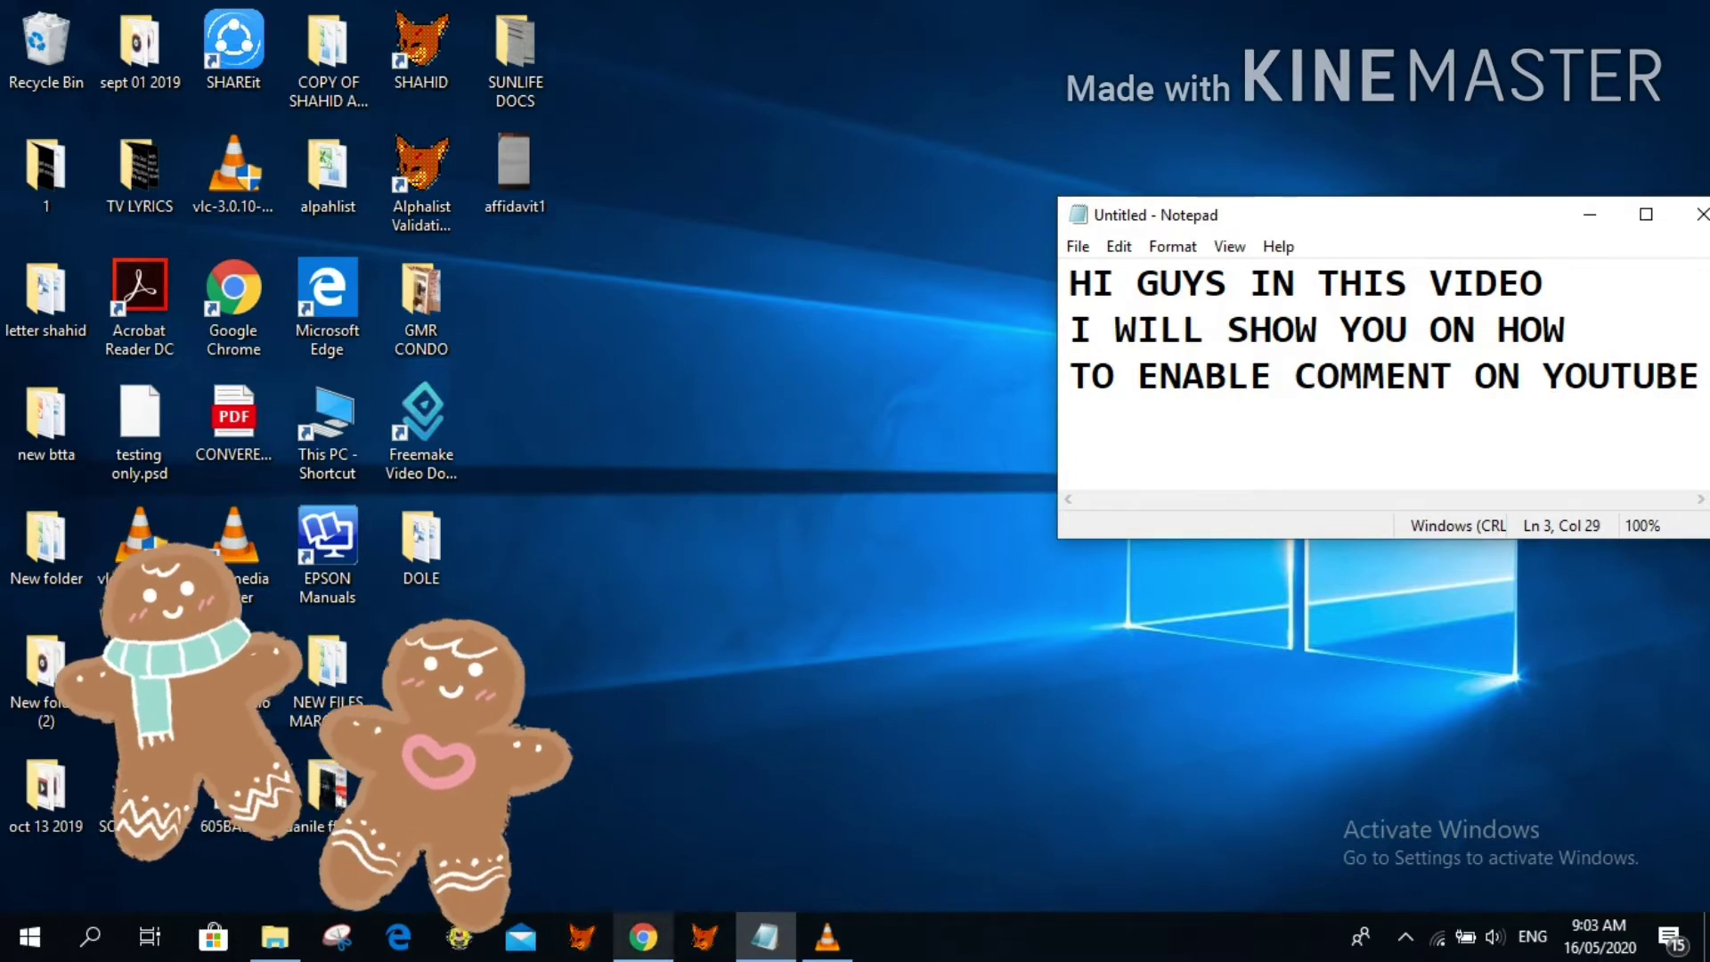
# - Bring up the YouTube page behind the Notepad note, move the note away from the account menu, and close that menu
pyautogui.click(643, 937)
pyautogui.click(765, 937)
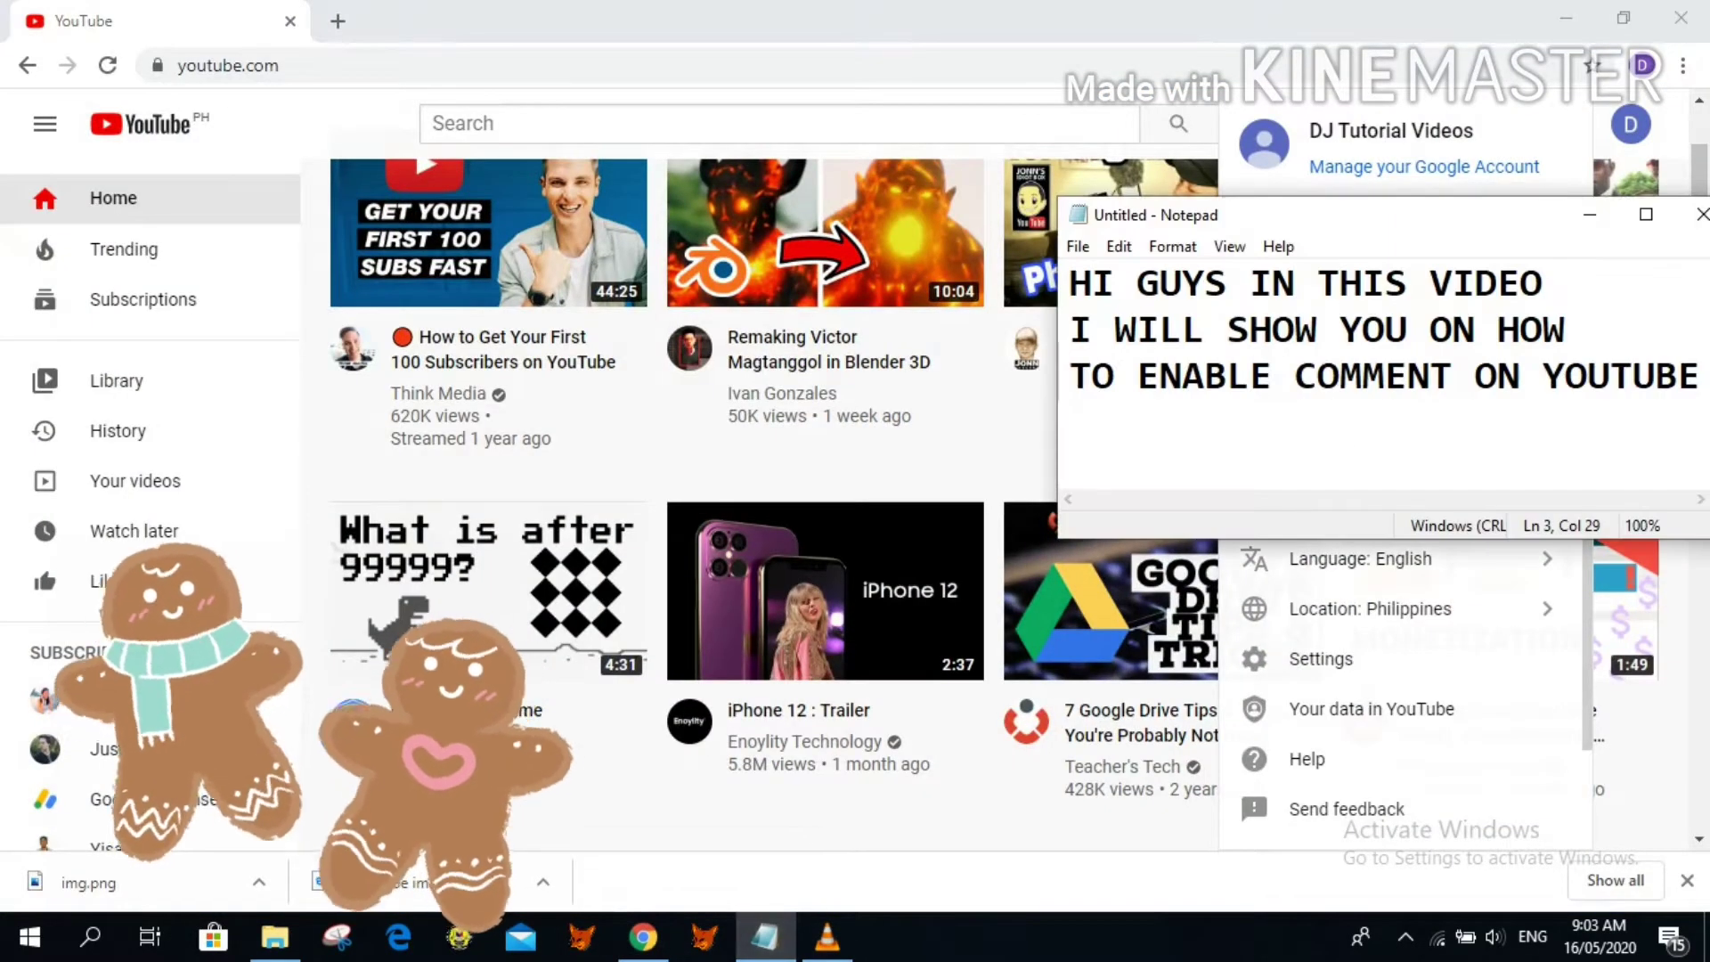
pyautogui.moveTo(1372, 215); pyautogui.dragTo(1406, 215)
pyautogui.moveTo(1372, 215); pyautogui.dragTo(480, 366)
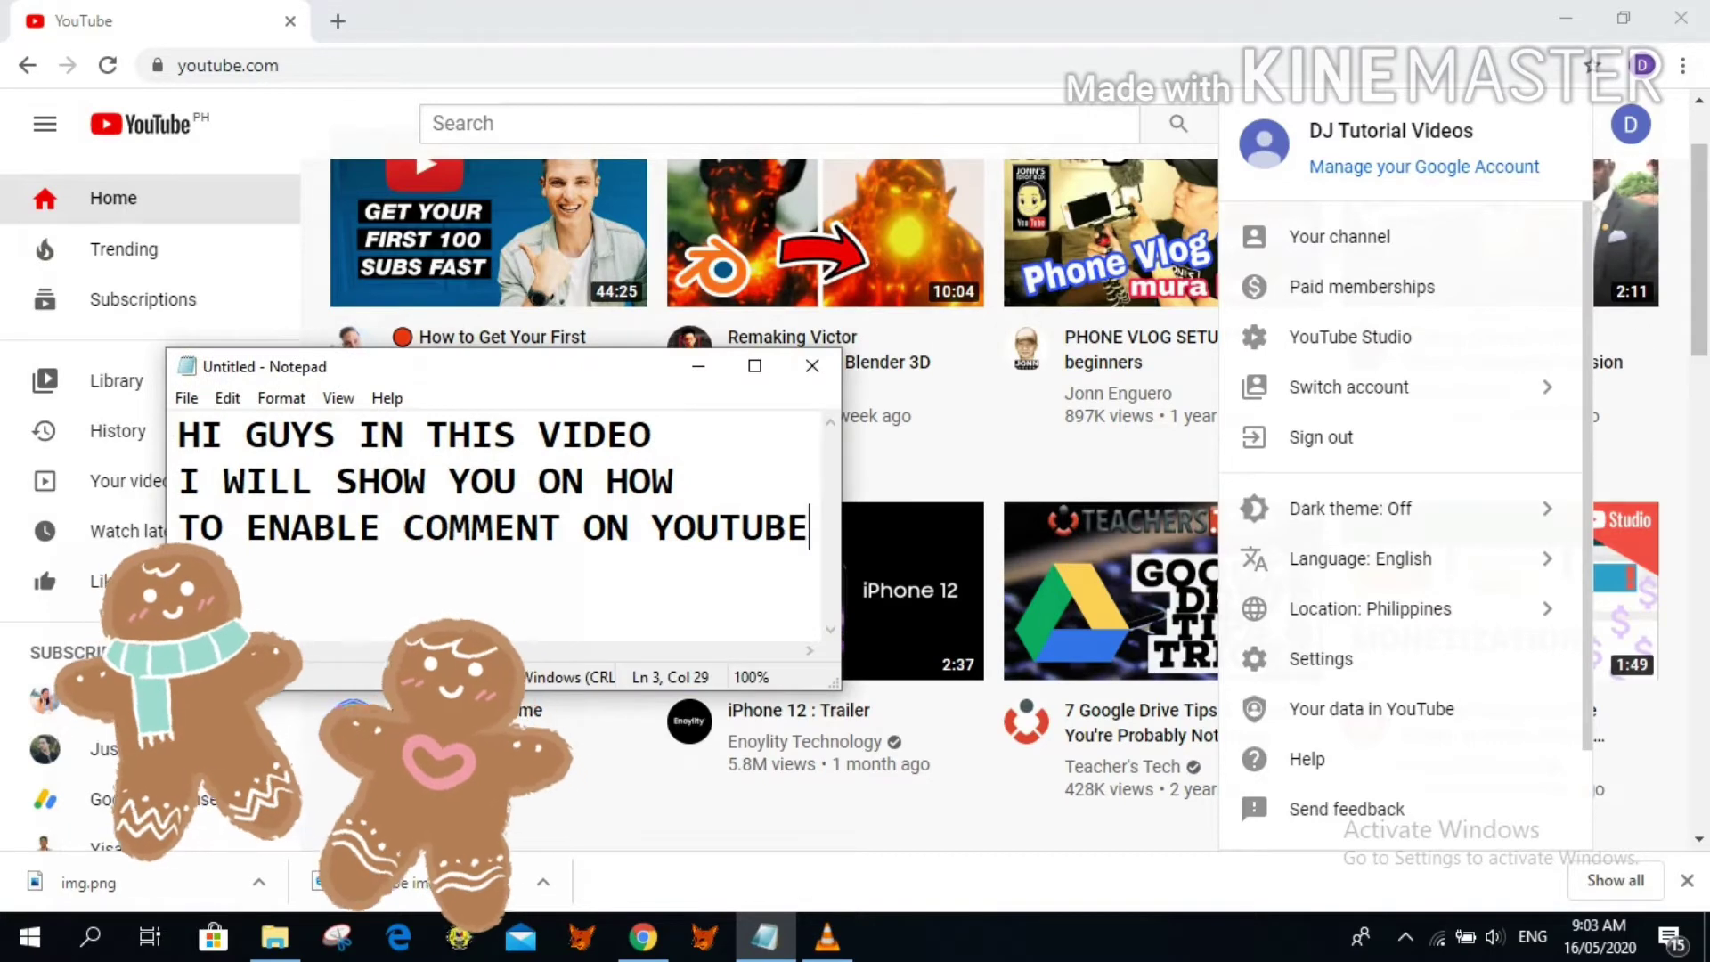
pyautogui.click(463, 124)
pyautogui.click(764, 936)
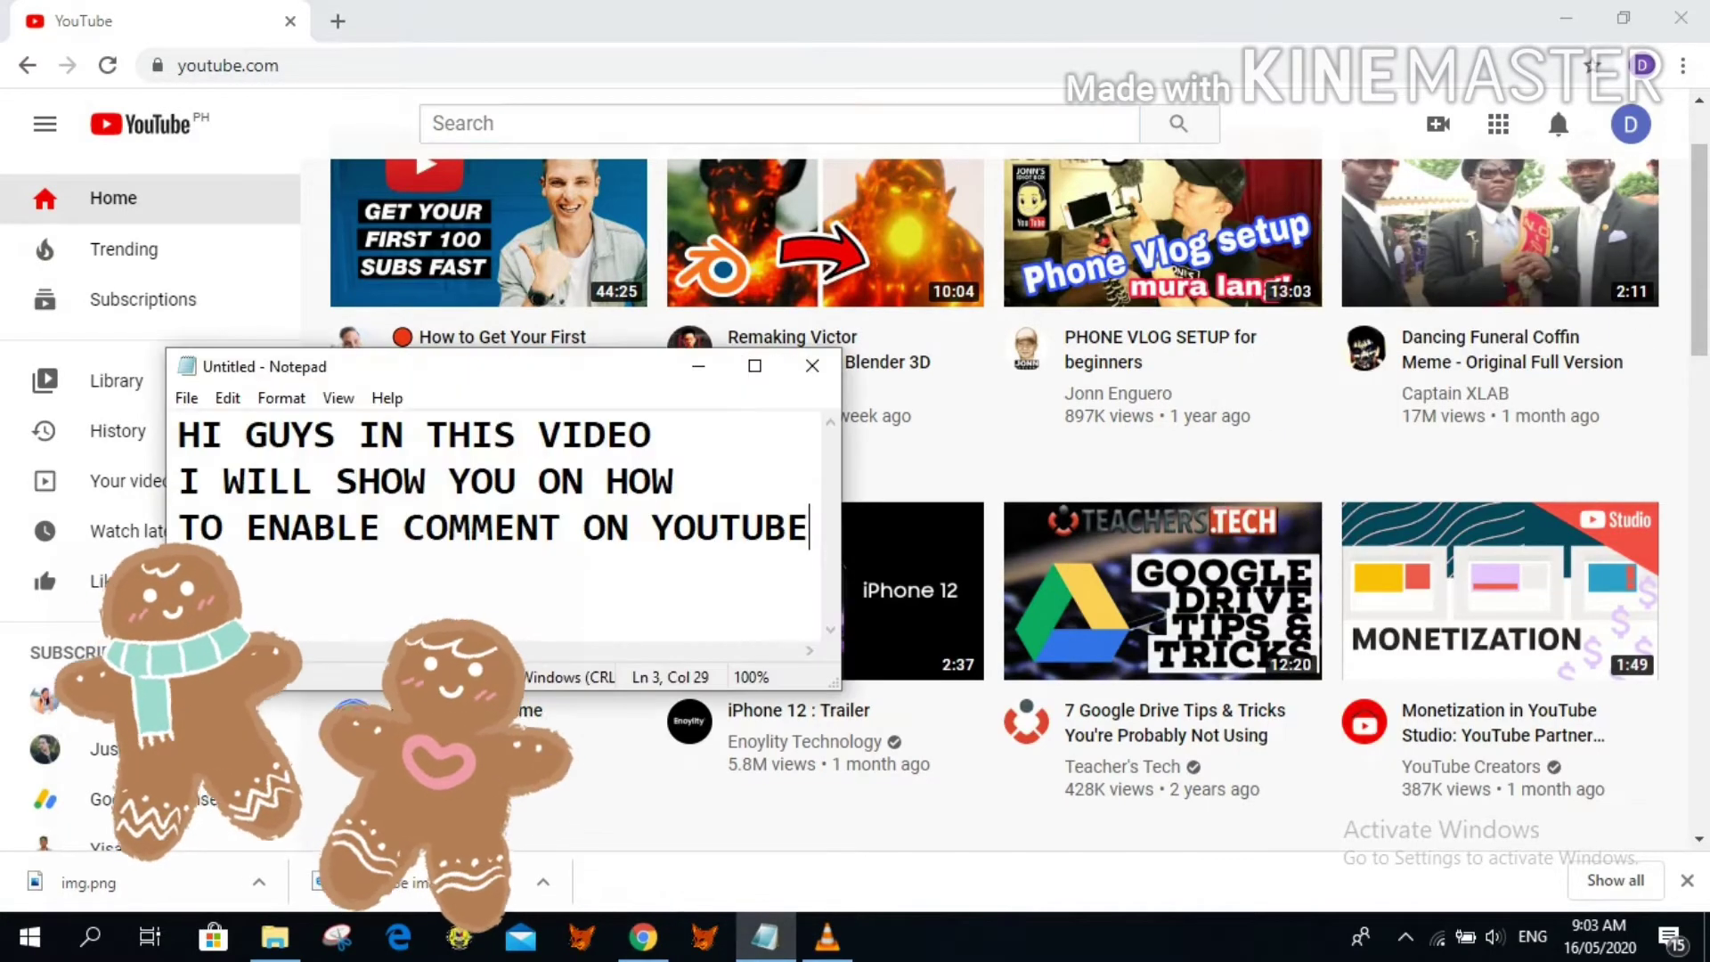
pyautogui.hotkey('ctrl', 'a')
pyautogui.press('Delete')
pyautogui.write('ON YOU')
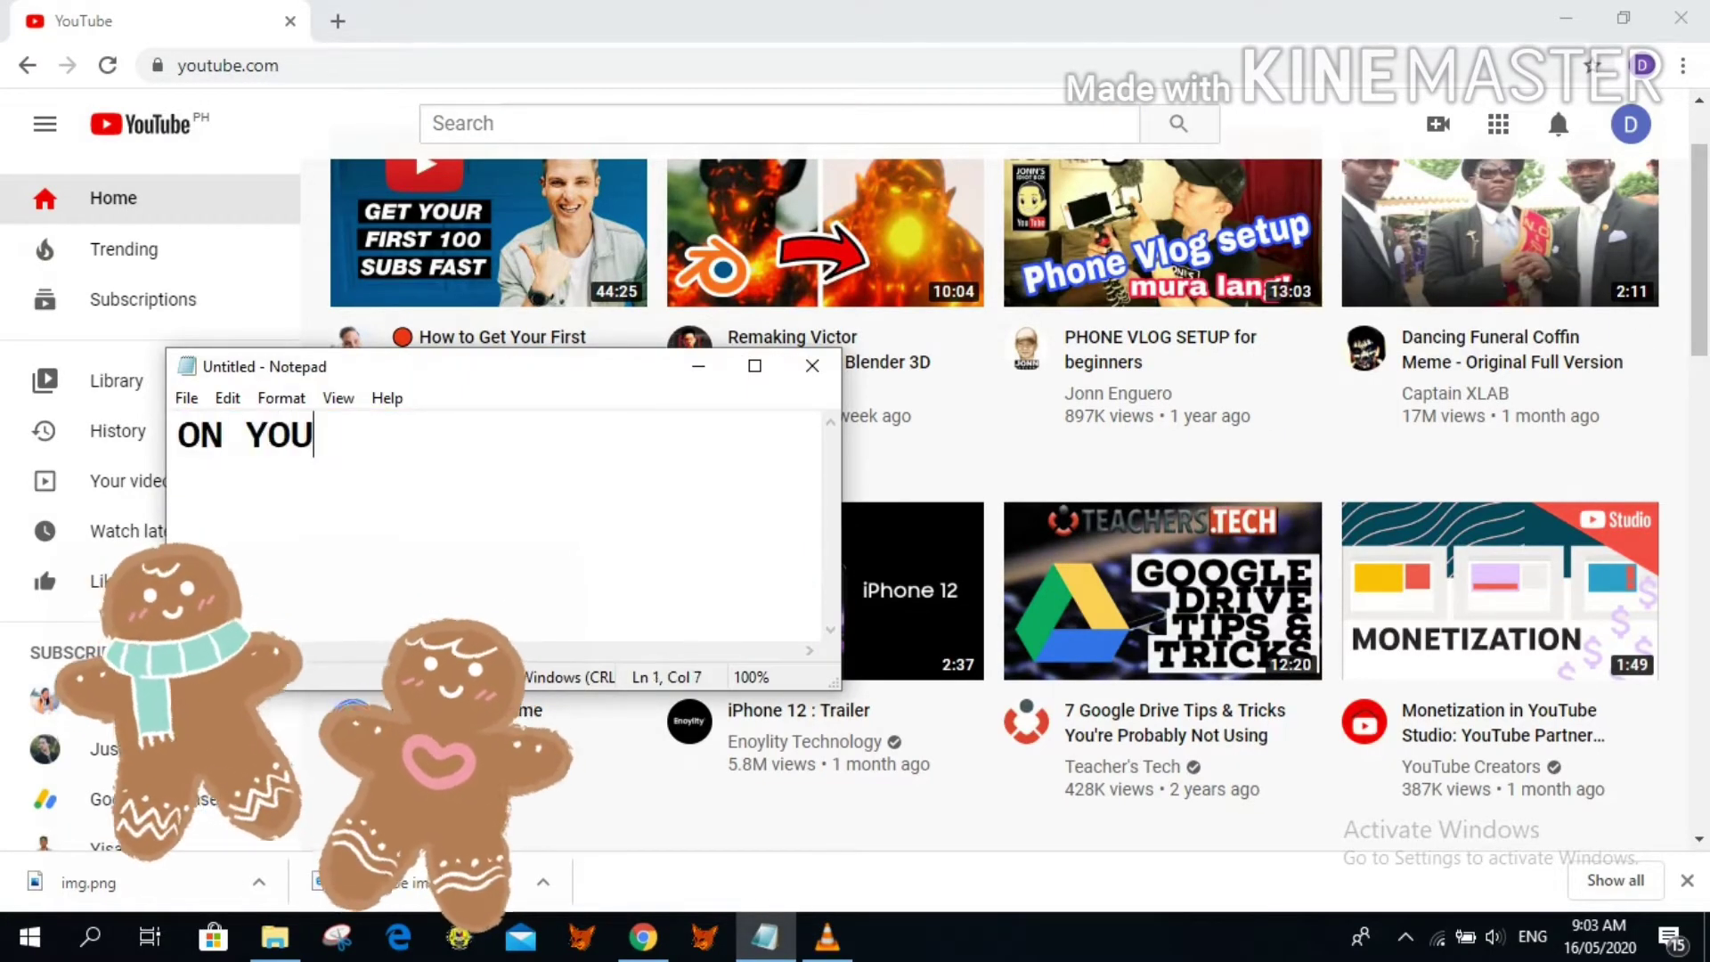
pyautogui.write('R ACCOUNT ON Y')
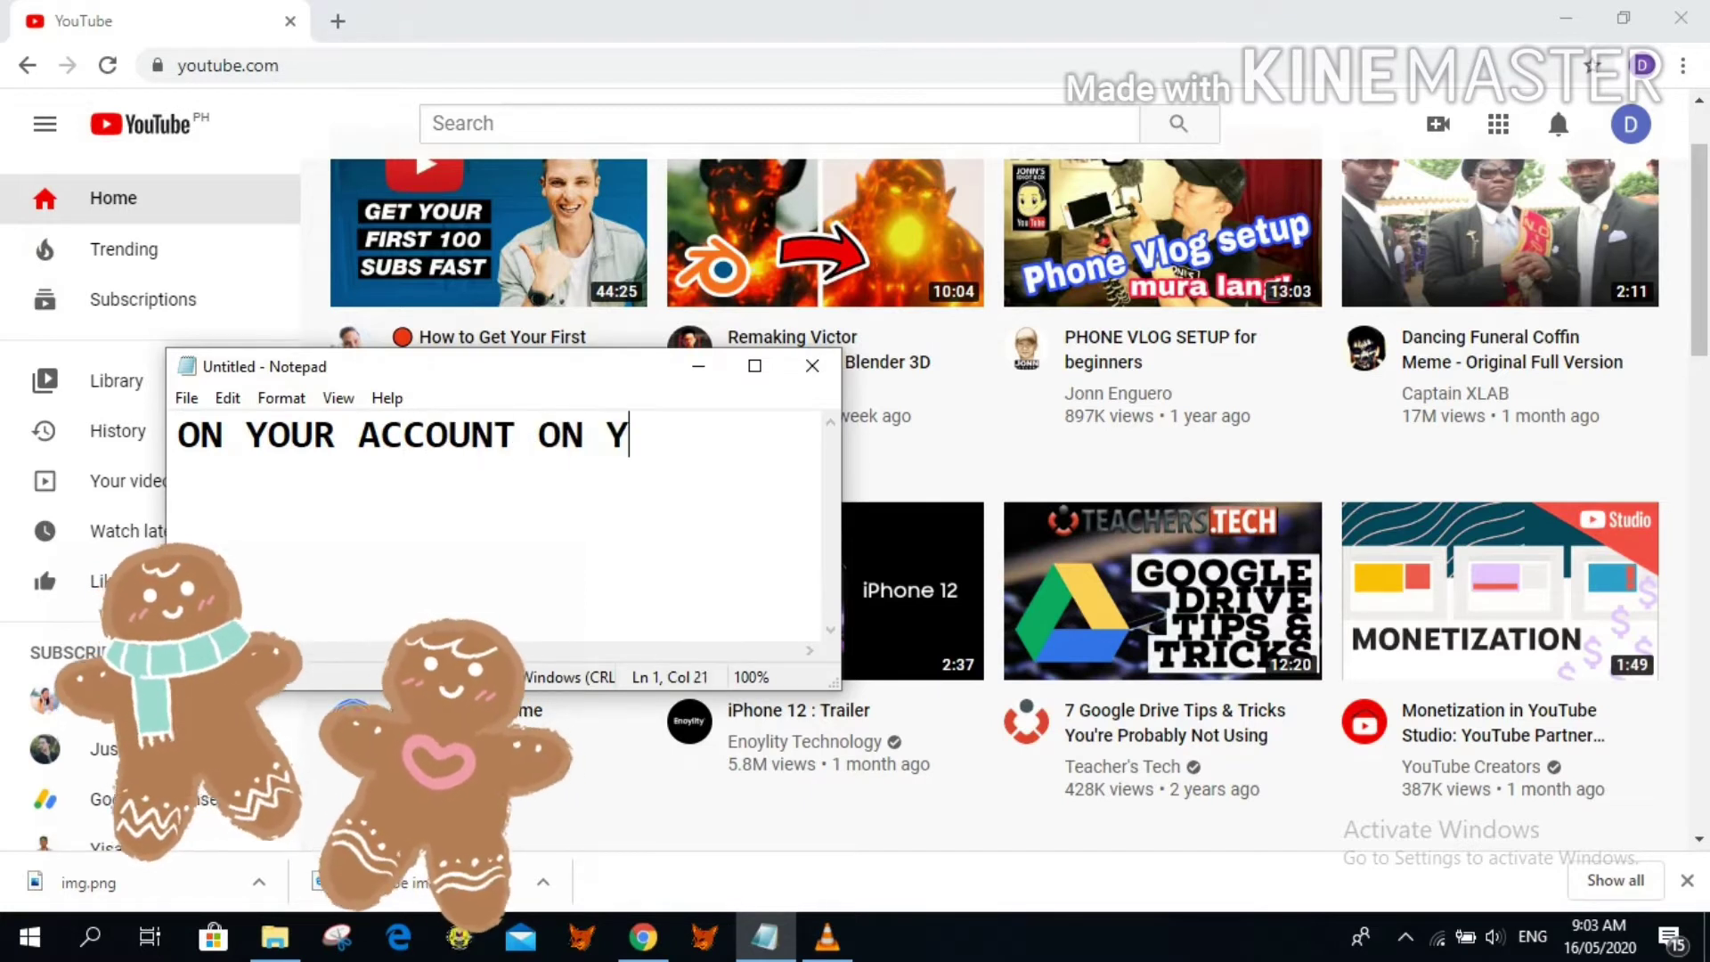
pyautogui.press('BackSpace')
pyautogui.press('Return')
pyautogui.write('YOUTUBE CL')
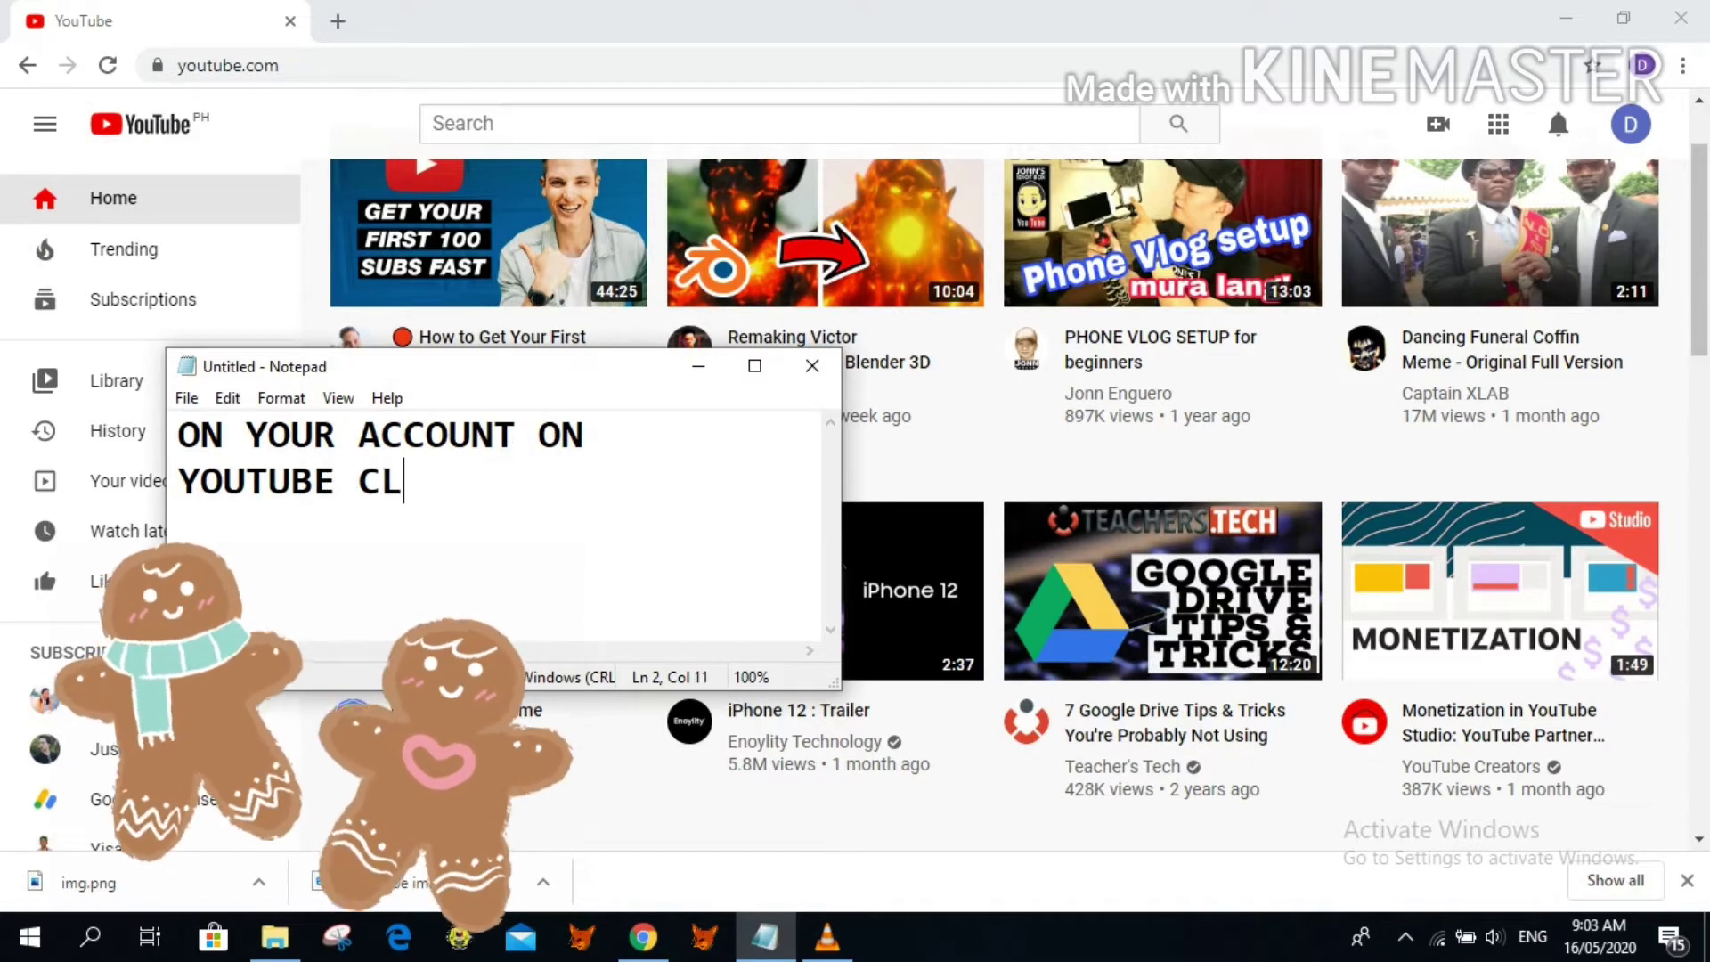
pyautogui.press('BackSpace')
pyautogui.press('BackSpace')
# - Replace the note's text with "HERE'S HOW" and, on a second line, "CLICK YOUR ACCOUNT"
pyautogui.hotkey('ctrl', 'a')
pyautogui.press('BackSpace')
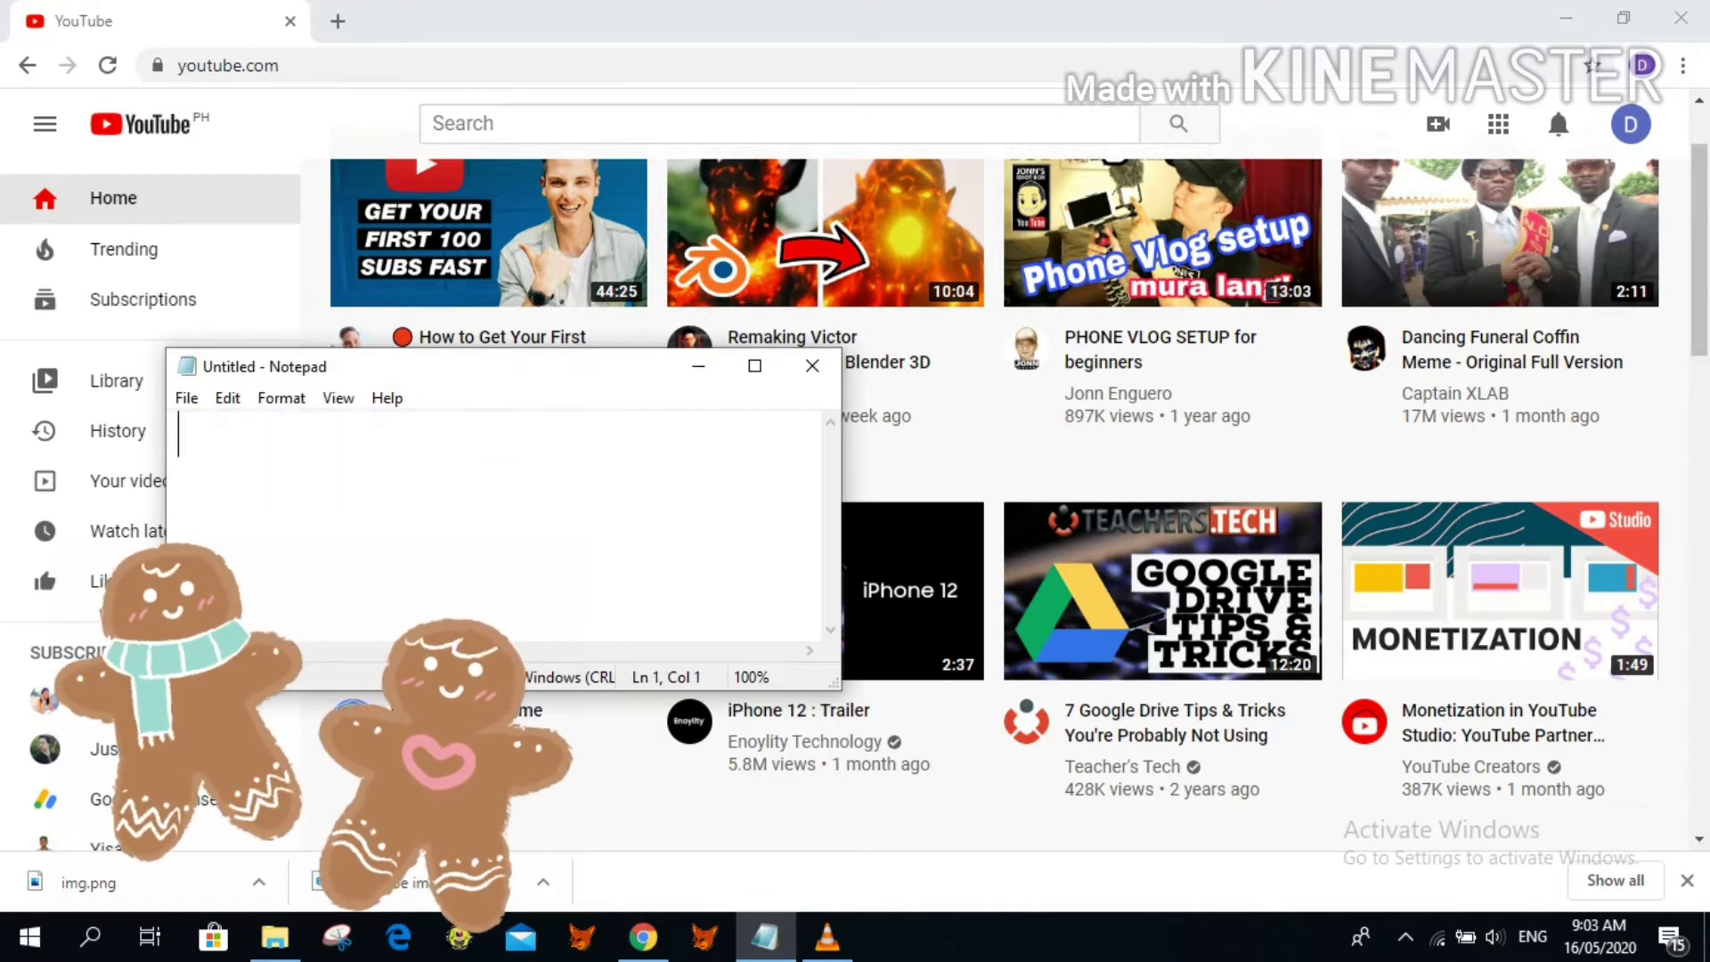
pyautogui.write('HERE')
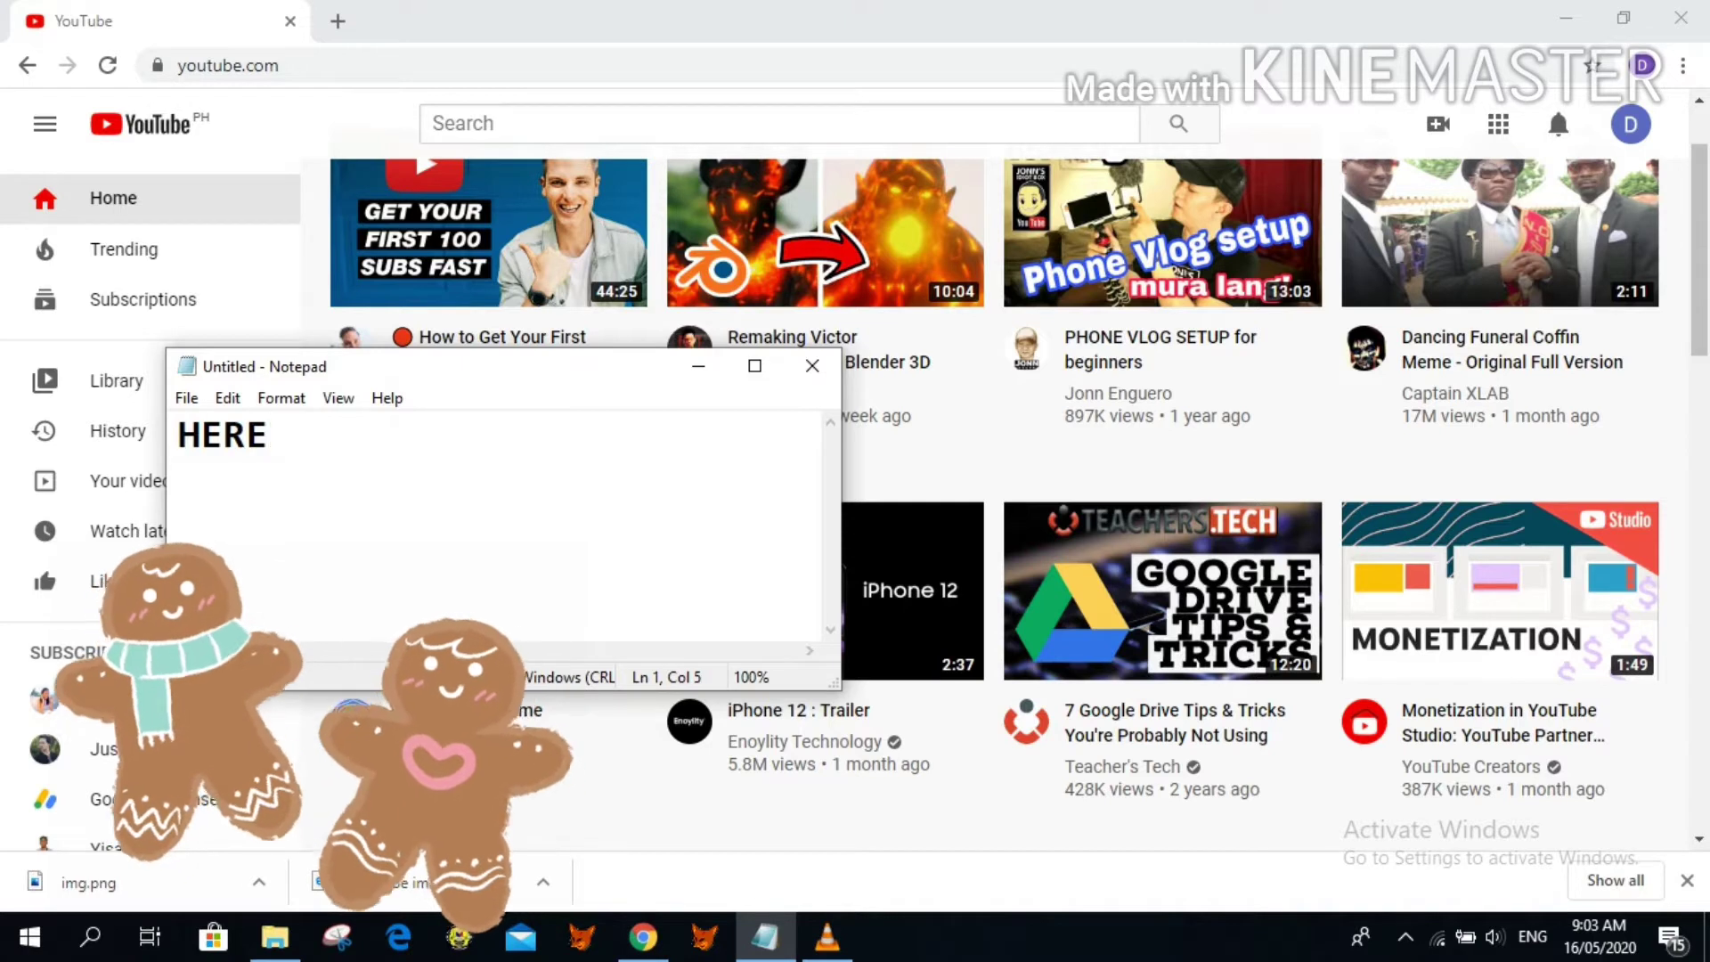
pyautogui.write("'S HOW")
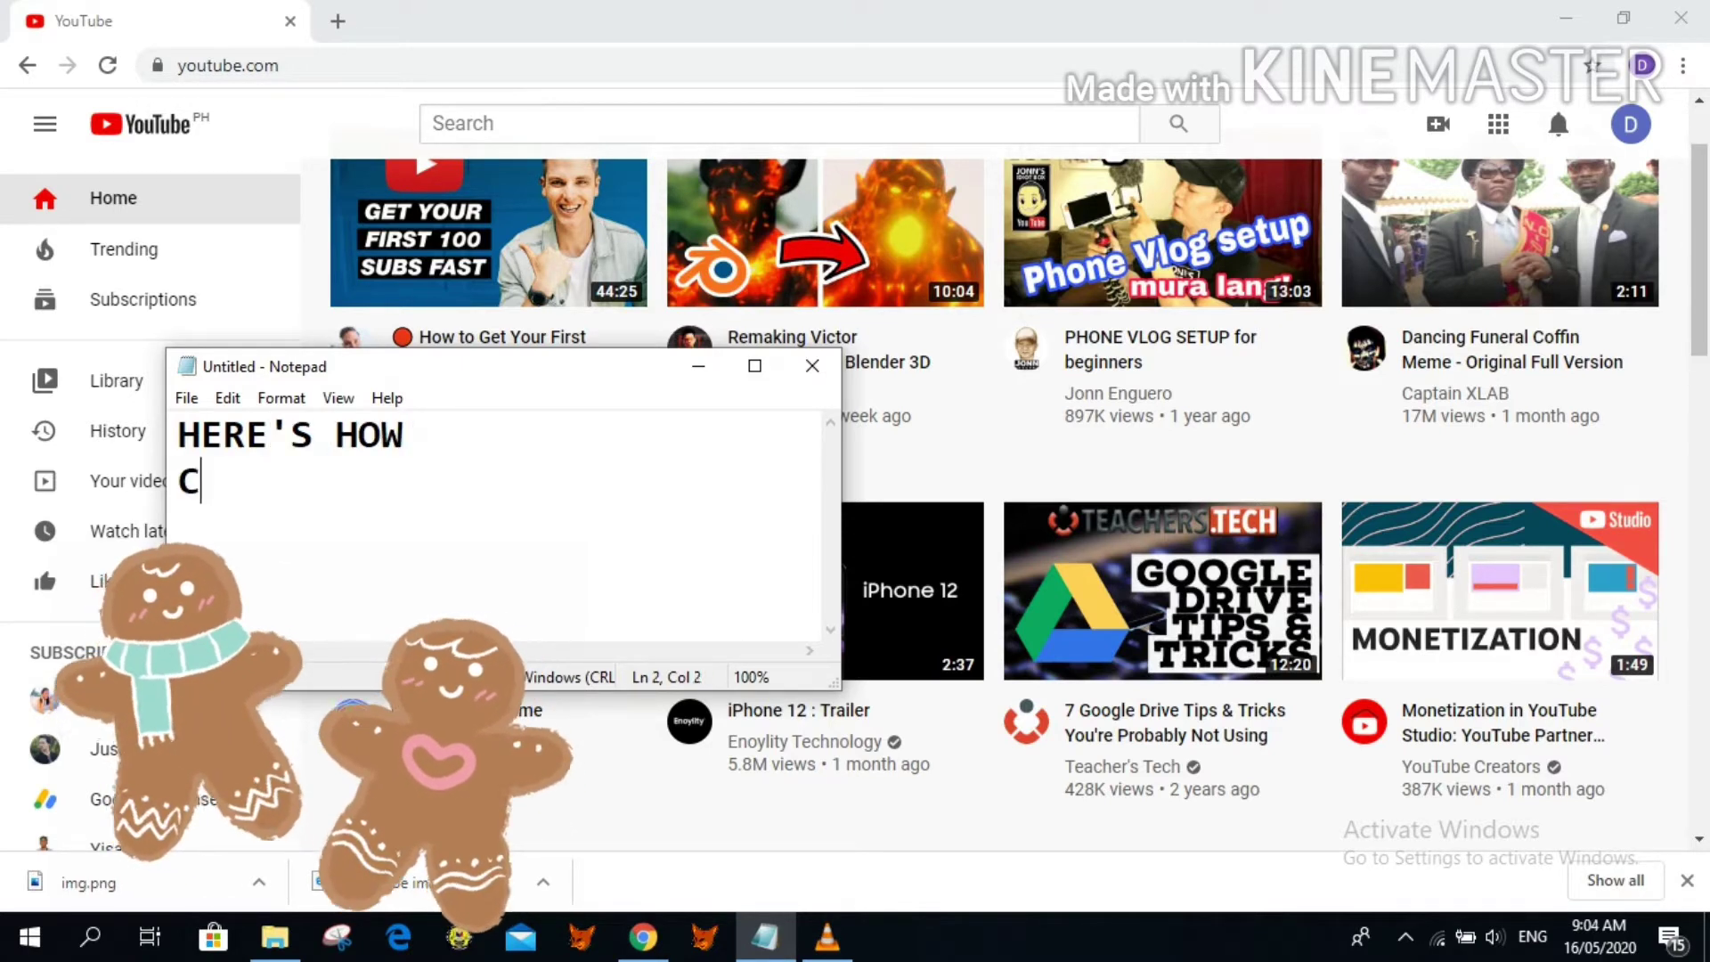
pyautogui.write('CLICK YTO')
pyautogui.press('BackSpace')
pyautogui.press('BackSpace')
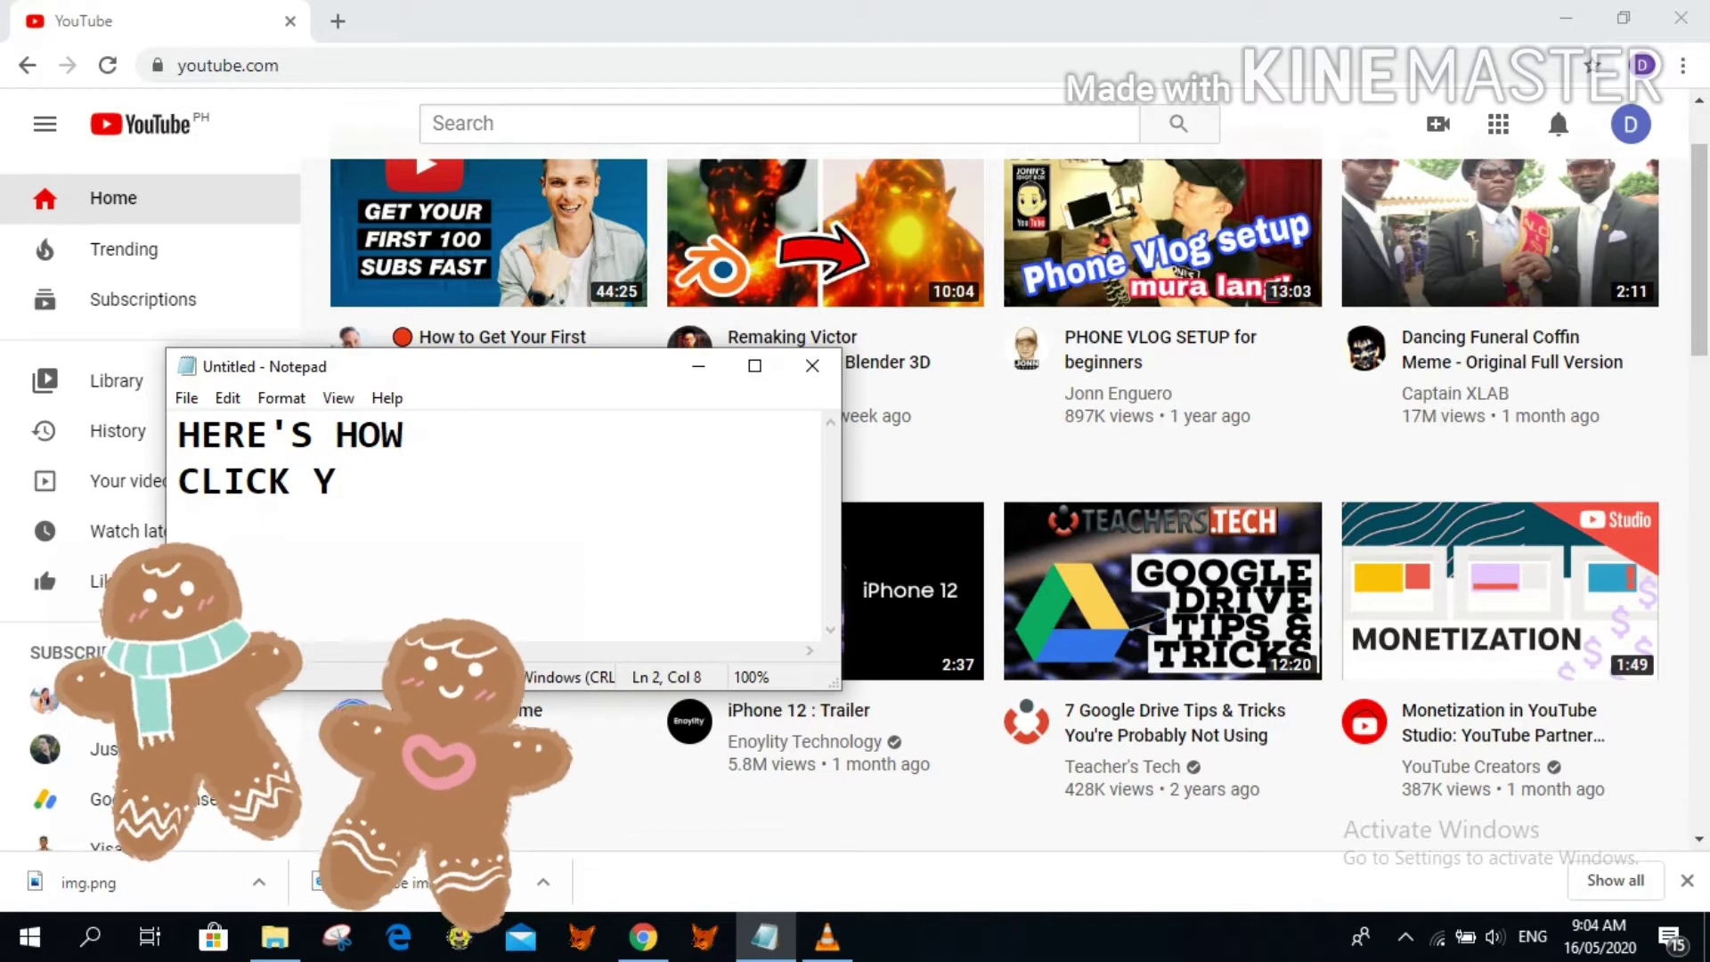
pyautogui.write('OUR ACCOUNT')
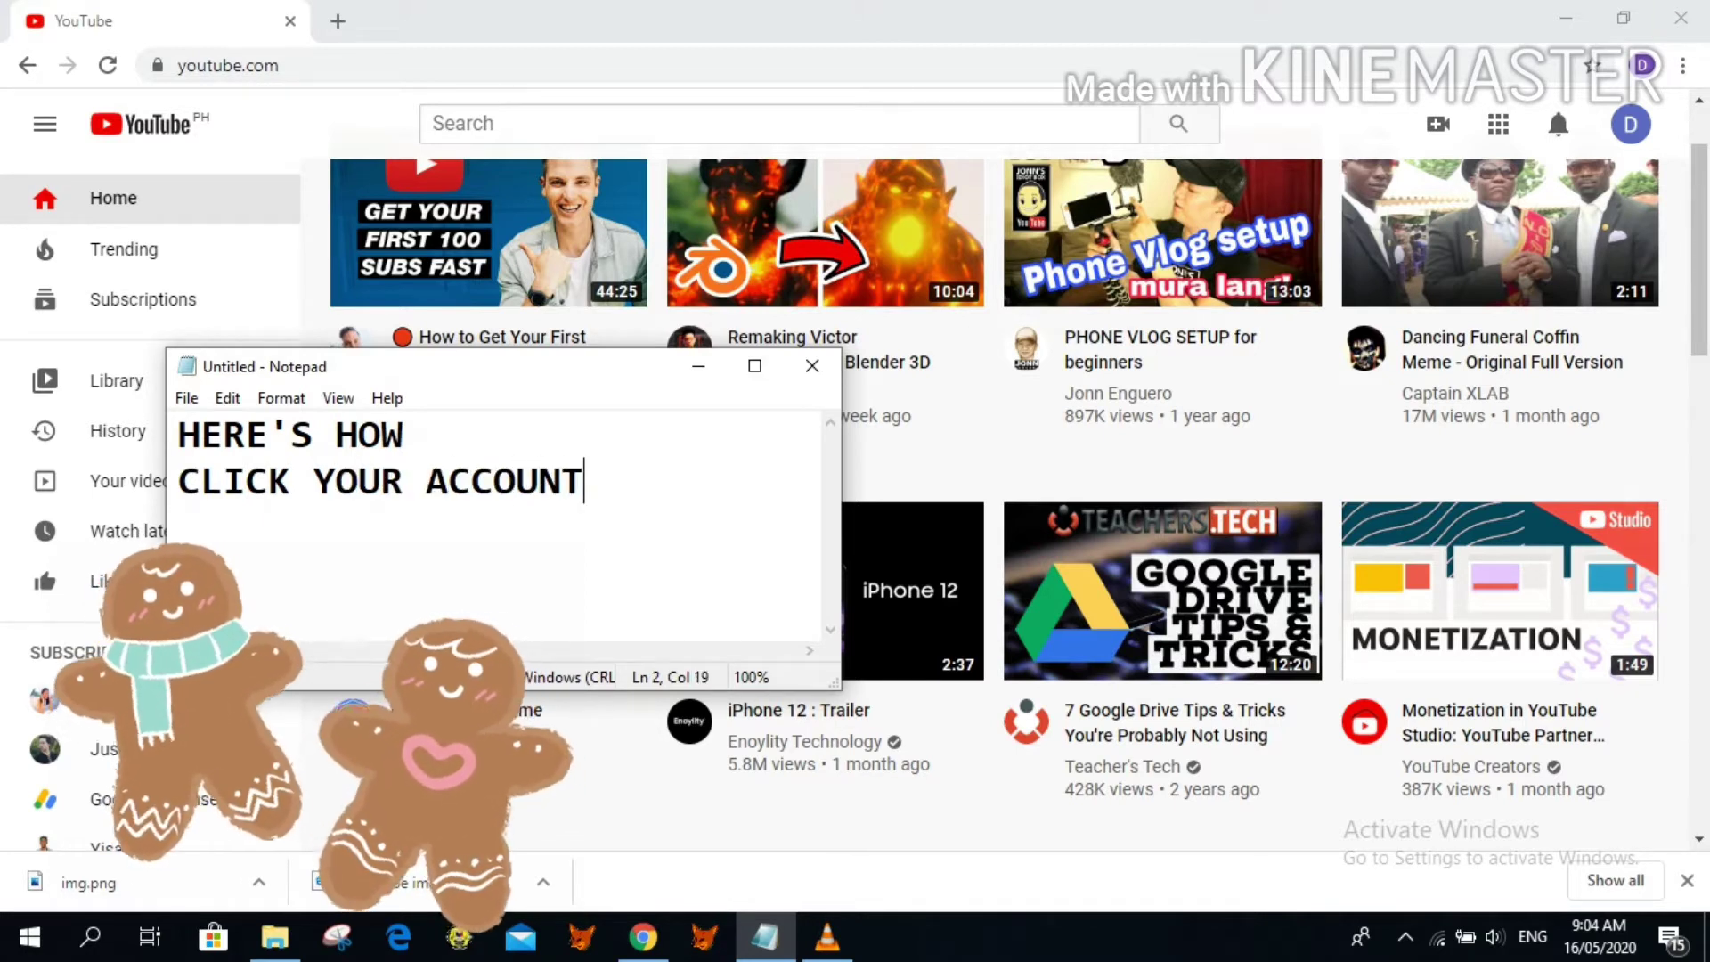
# - Switch to the browser and open YouTube Studio for the signed-in account
pyautogui.click(1631, 124)
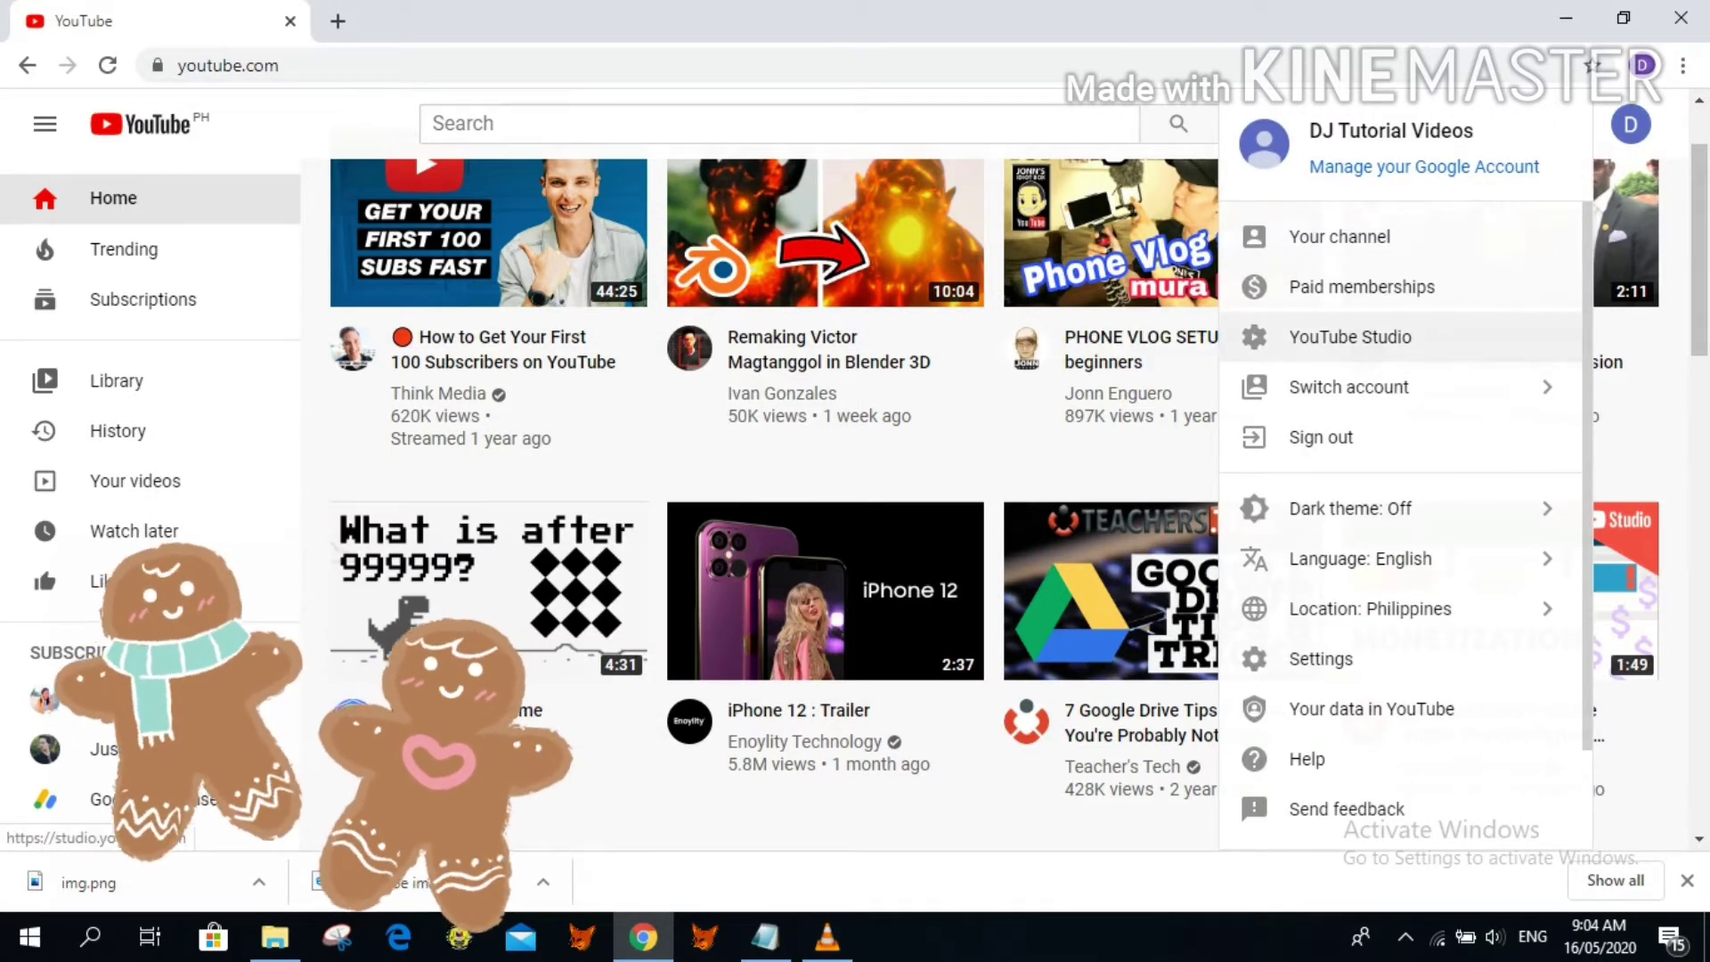
pyautogui.click(1350, 336)
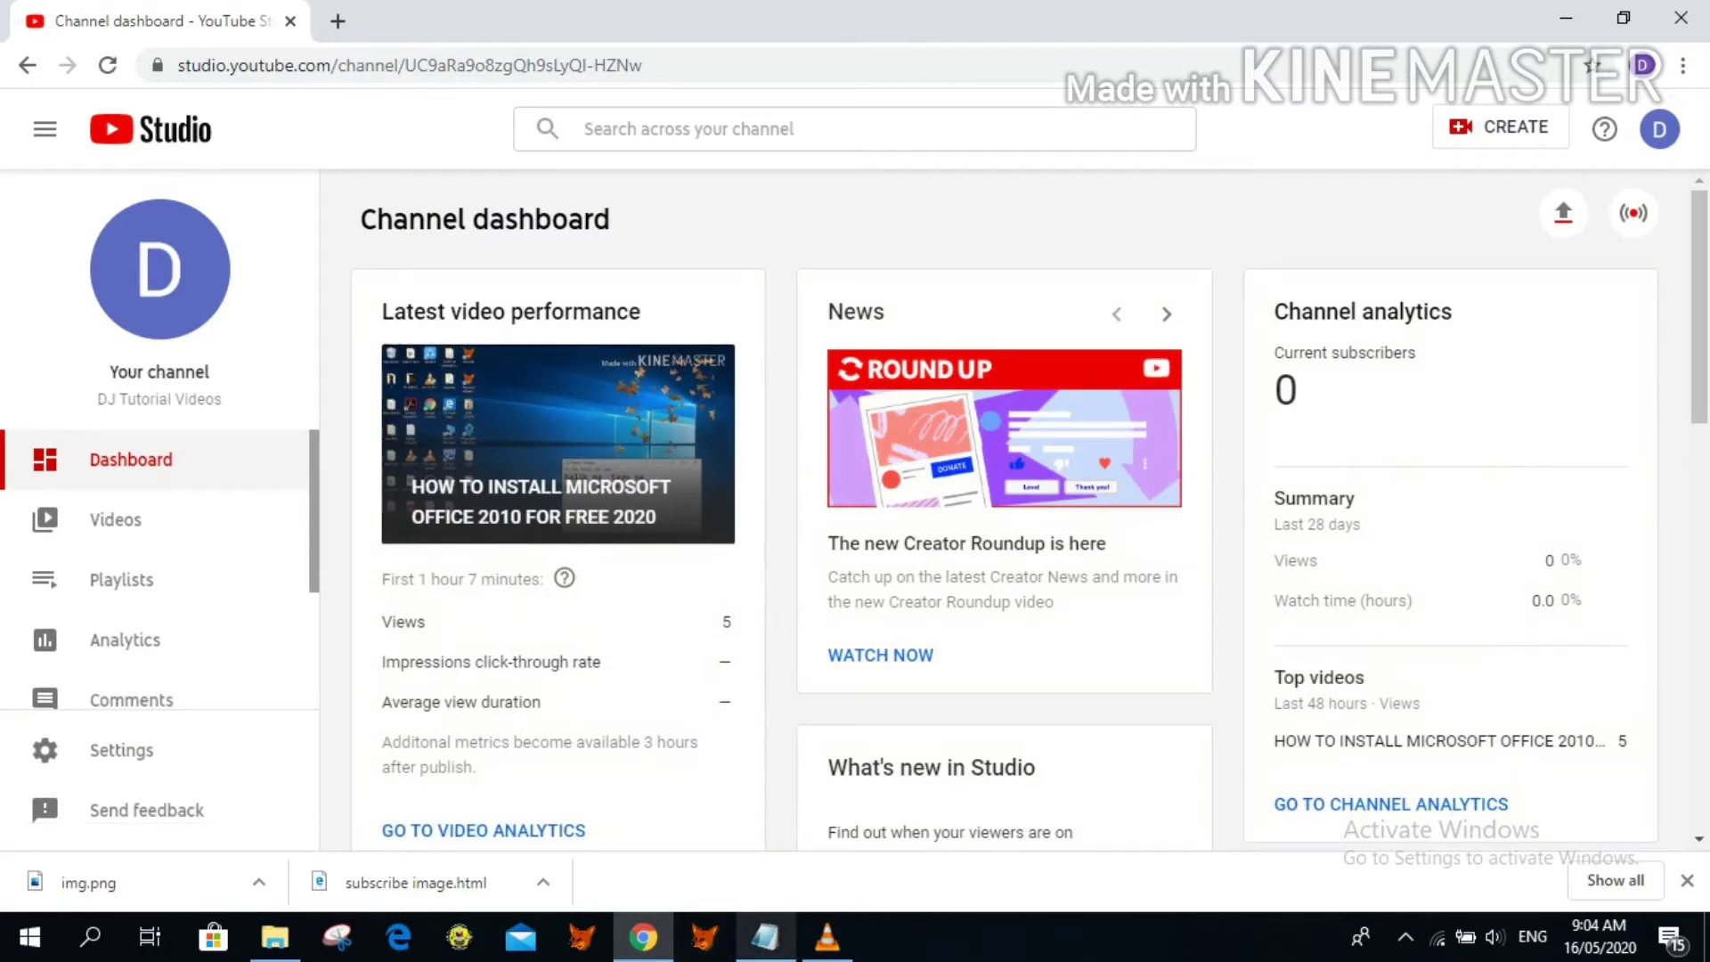
# - Replace the Notepad text with "THEN VIDEOS" beside the channel dashboard, and open the channel's video list in YouTube Studio
pyautogui.click(766, 937)
pyautogui.moveTo(499, 366); pyautogui.dragTo(940, 248)
pyautogui.hotkey('ctrl', 'a')
pyautogui.write('T')
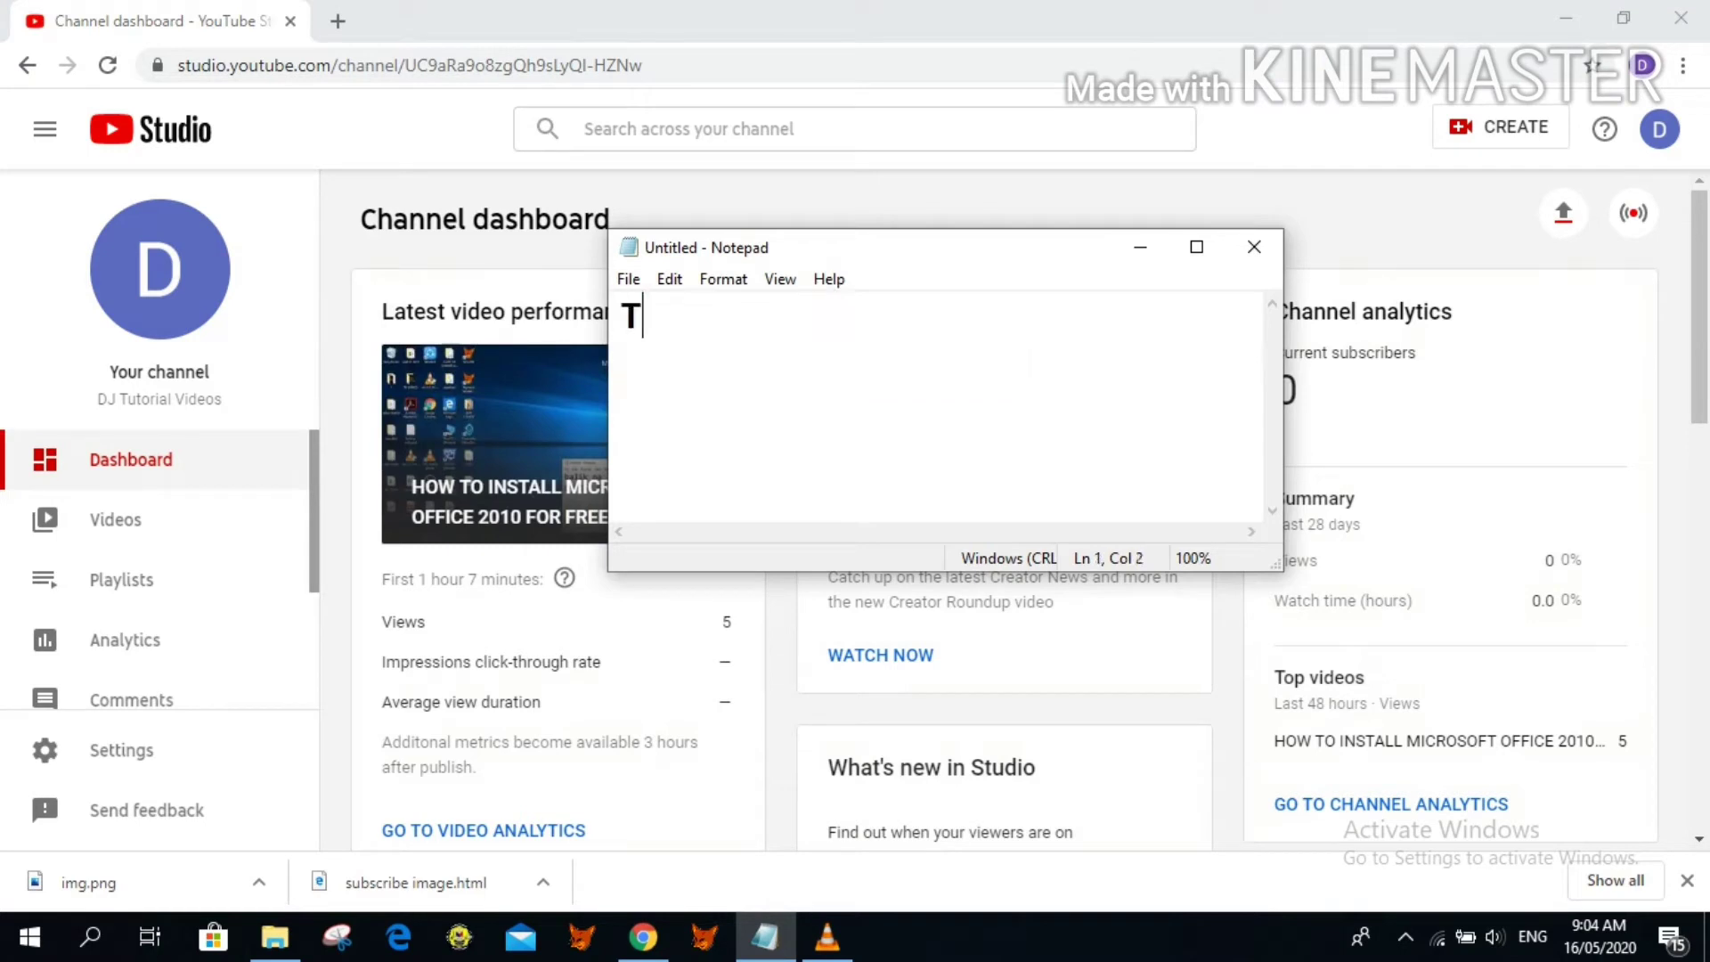
pyautogui.write('HEN VIDEOS')
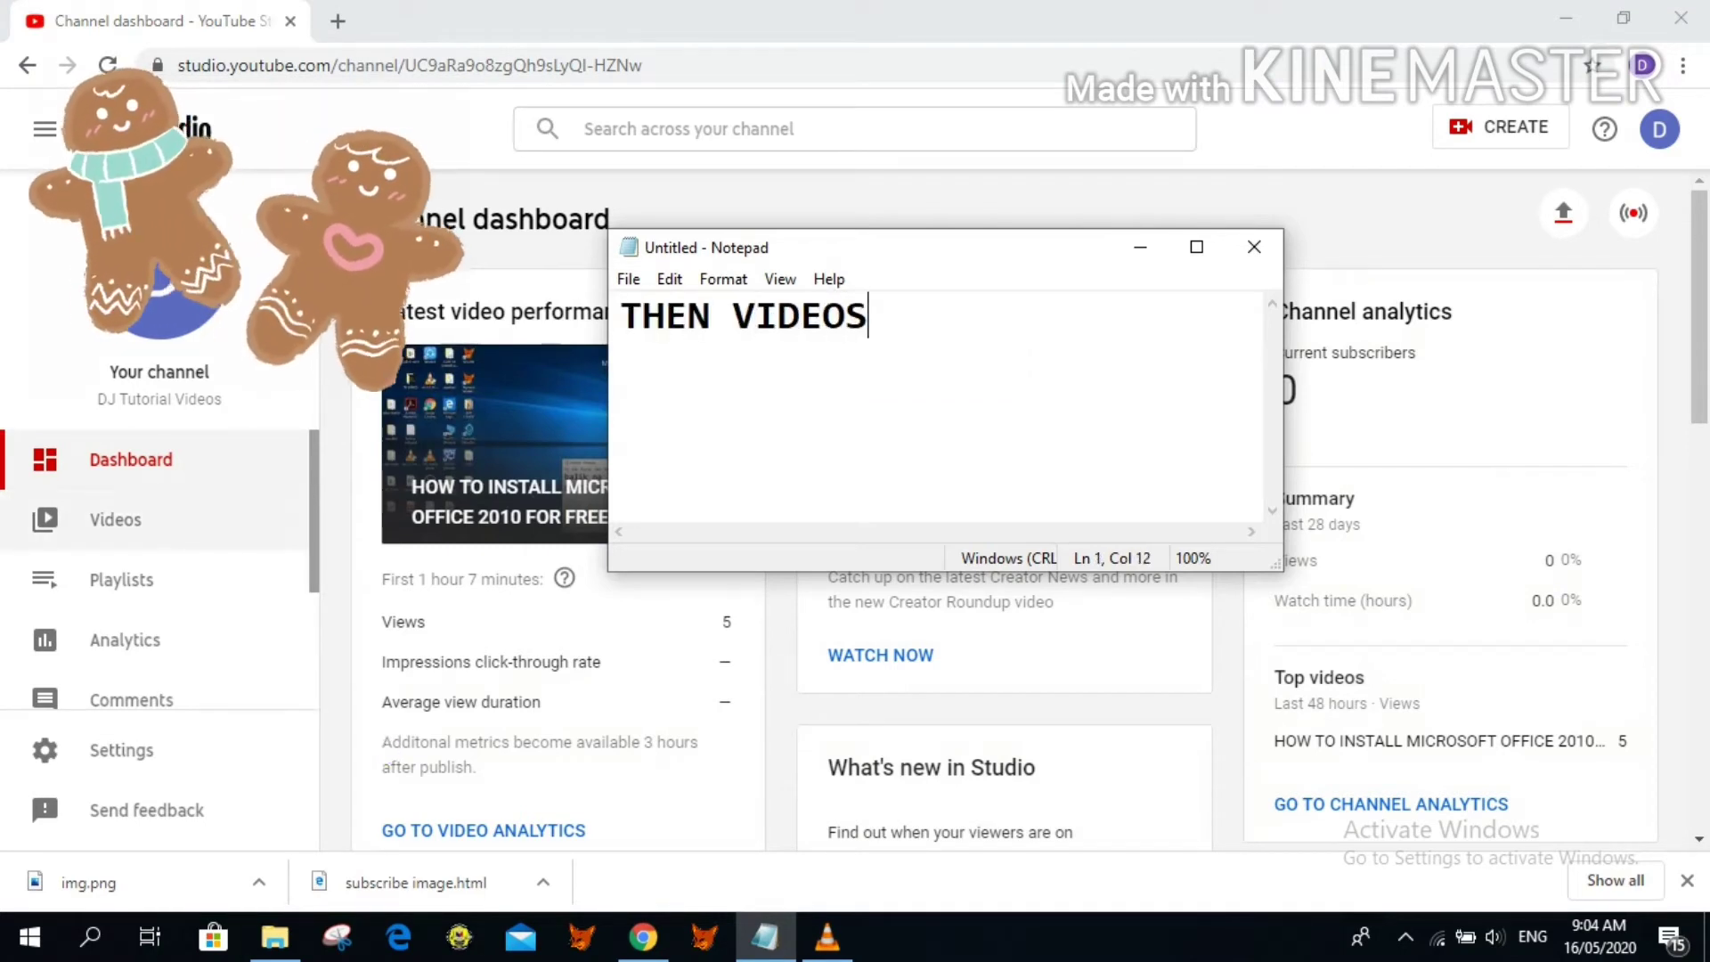
pyautogui.click(116, 519)
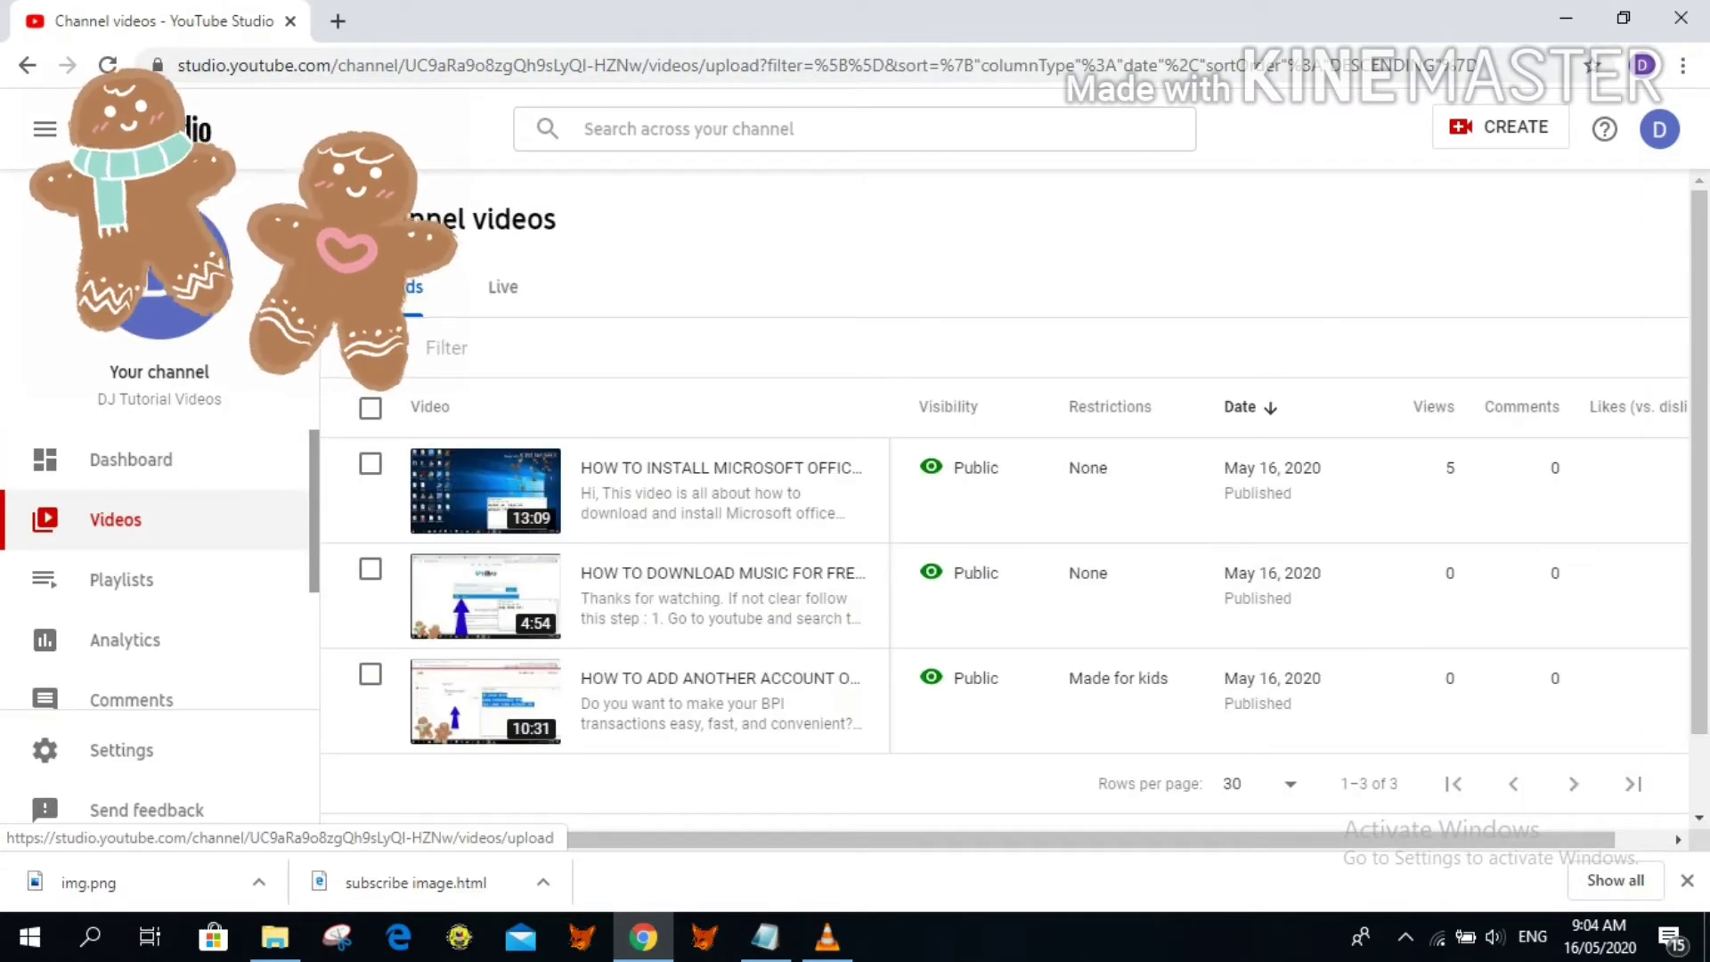
# - In Notepad, move the note clear of the video list and replace its text with "CHOOSE ANY VIDEO YOU WANT TO ENABLE THE COMMENT" over three lines
pyautogui.click(765, 937)
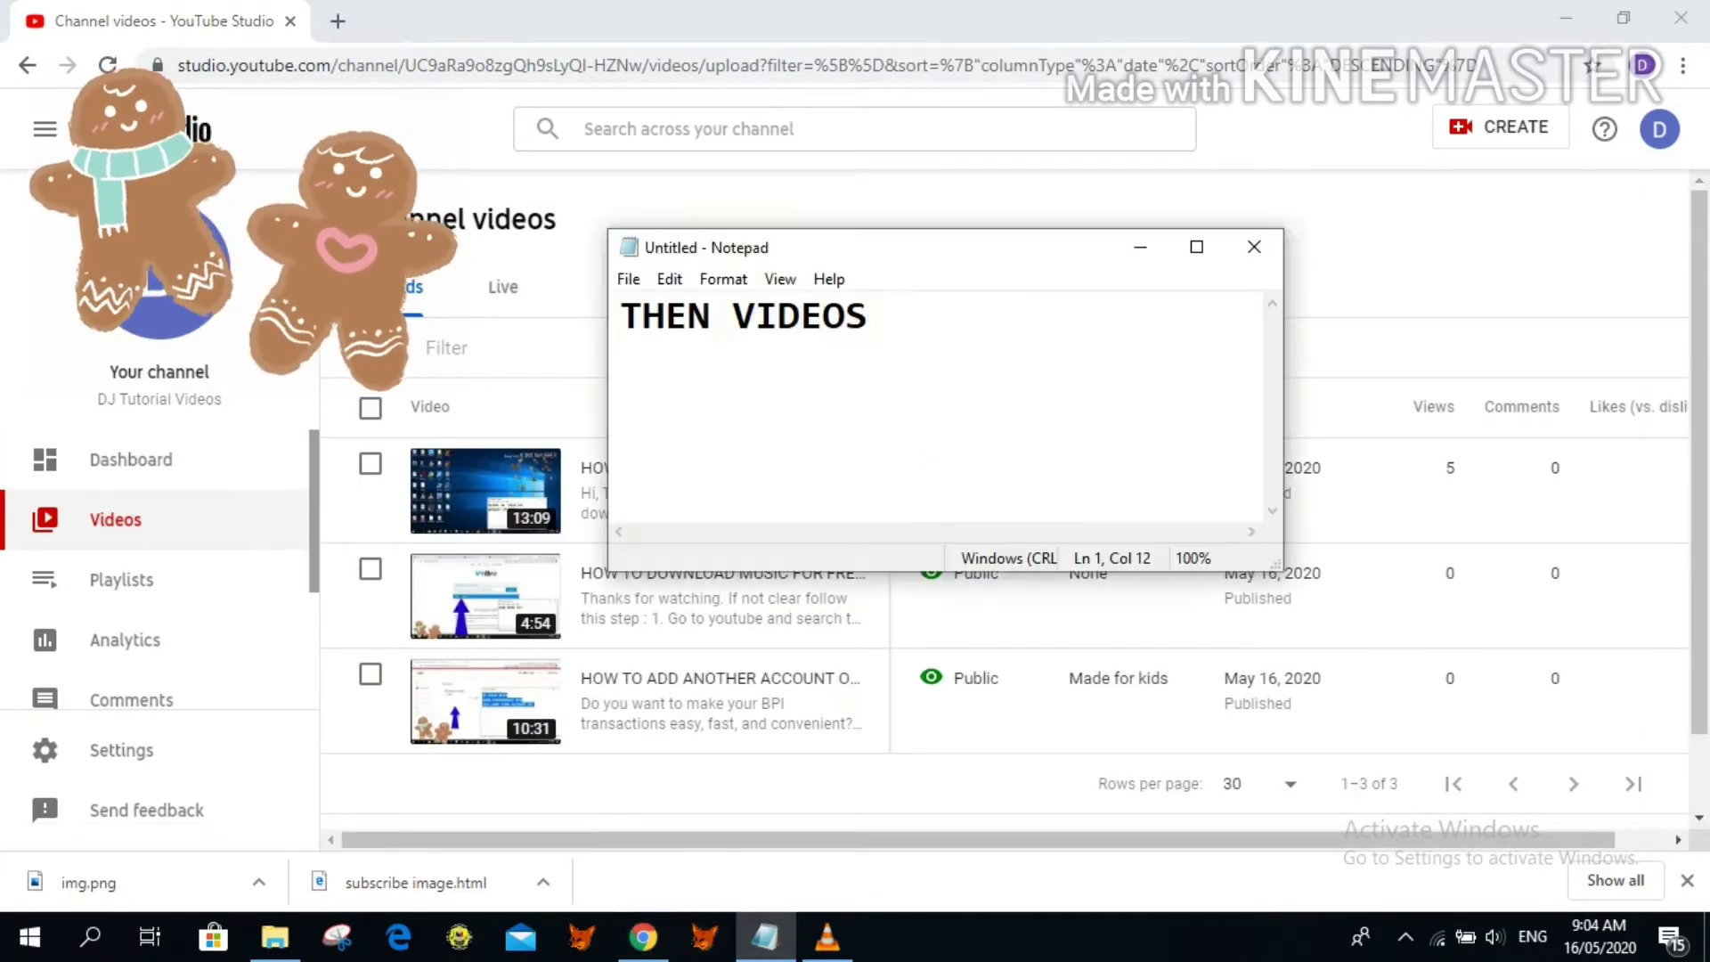
pyautogui.moveTo(890, 248); pyautogui.dragTo(1206, 94)
pyautogui.hotkey('ctrl', 'a')
pyautogui.write('CHOOSE ANY ')
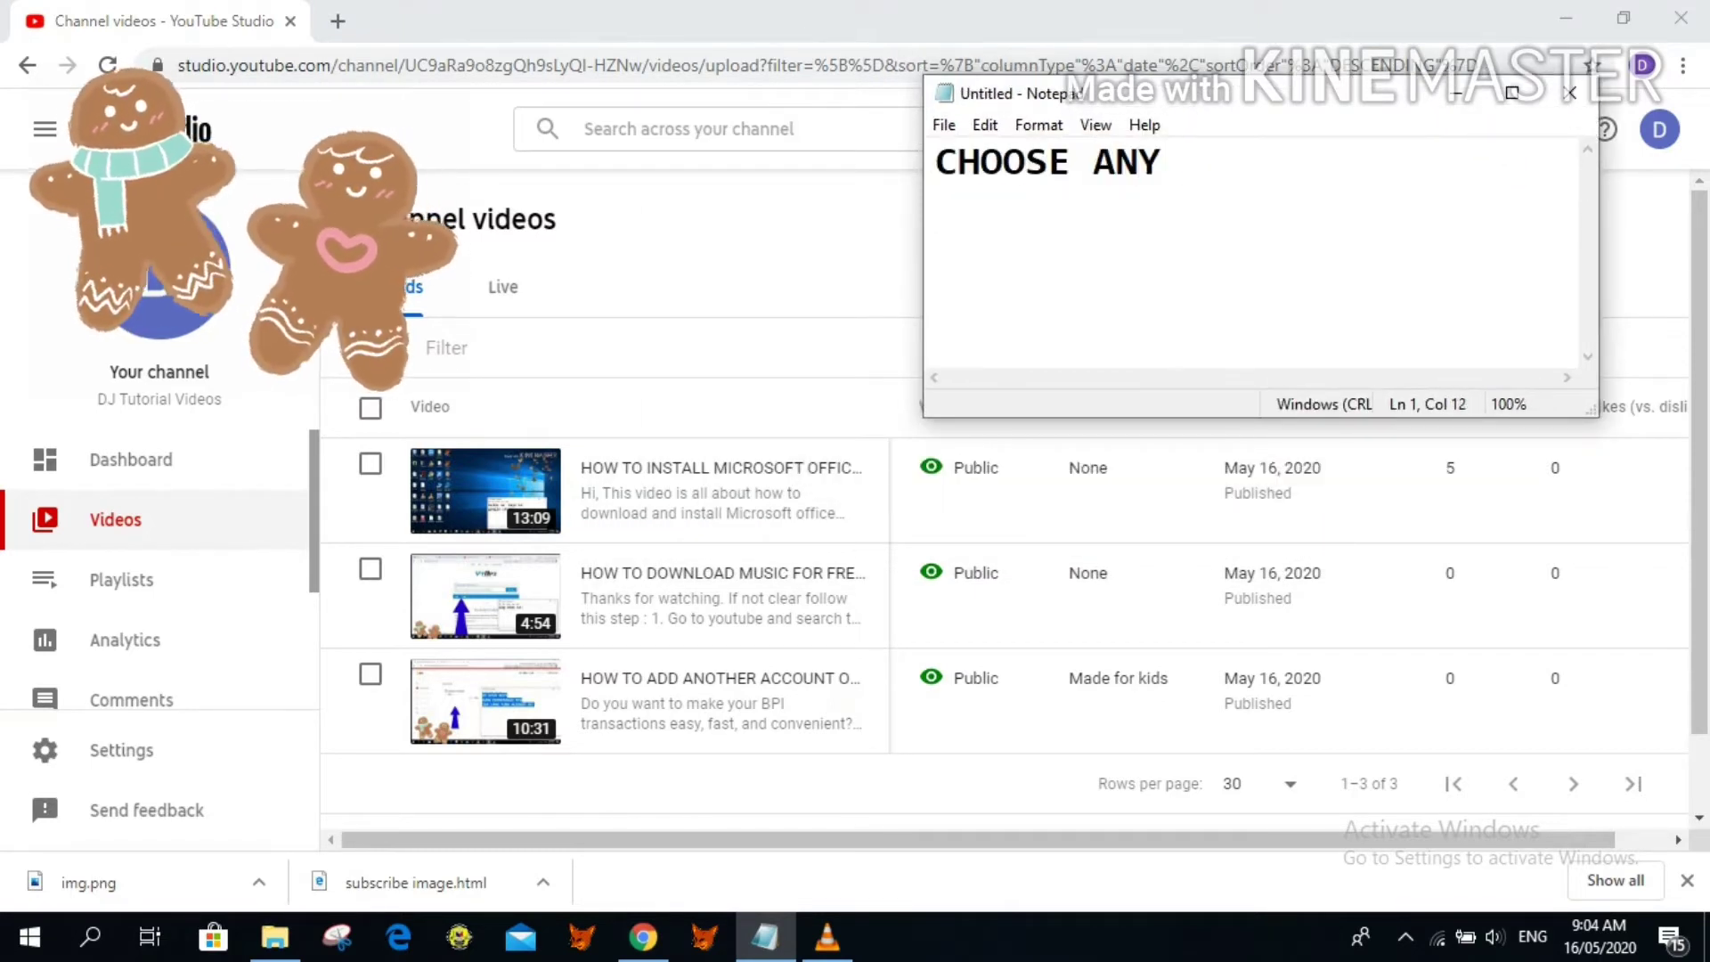
pyautogui.write('VIDEO ')
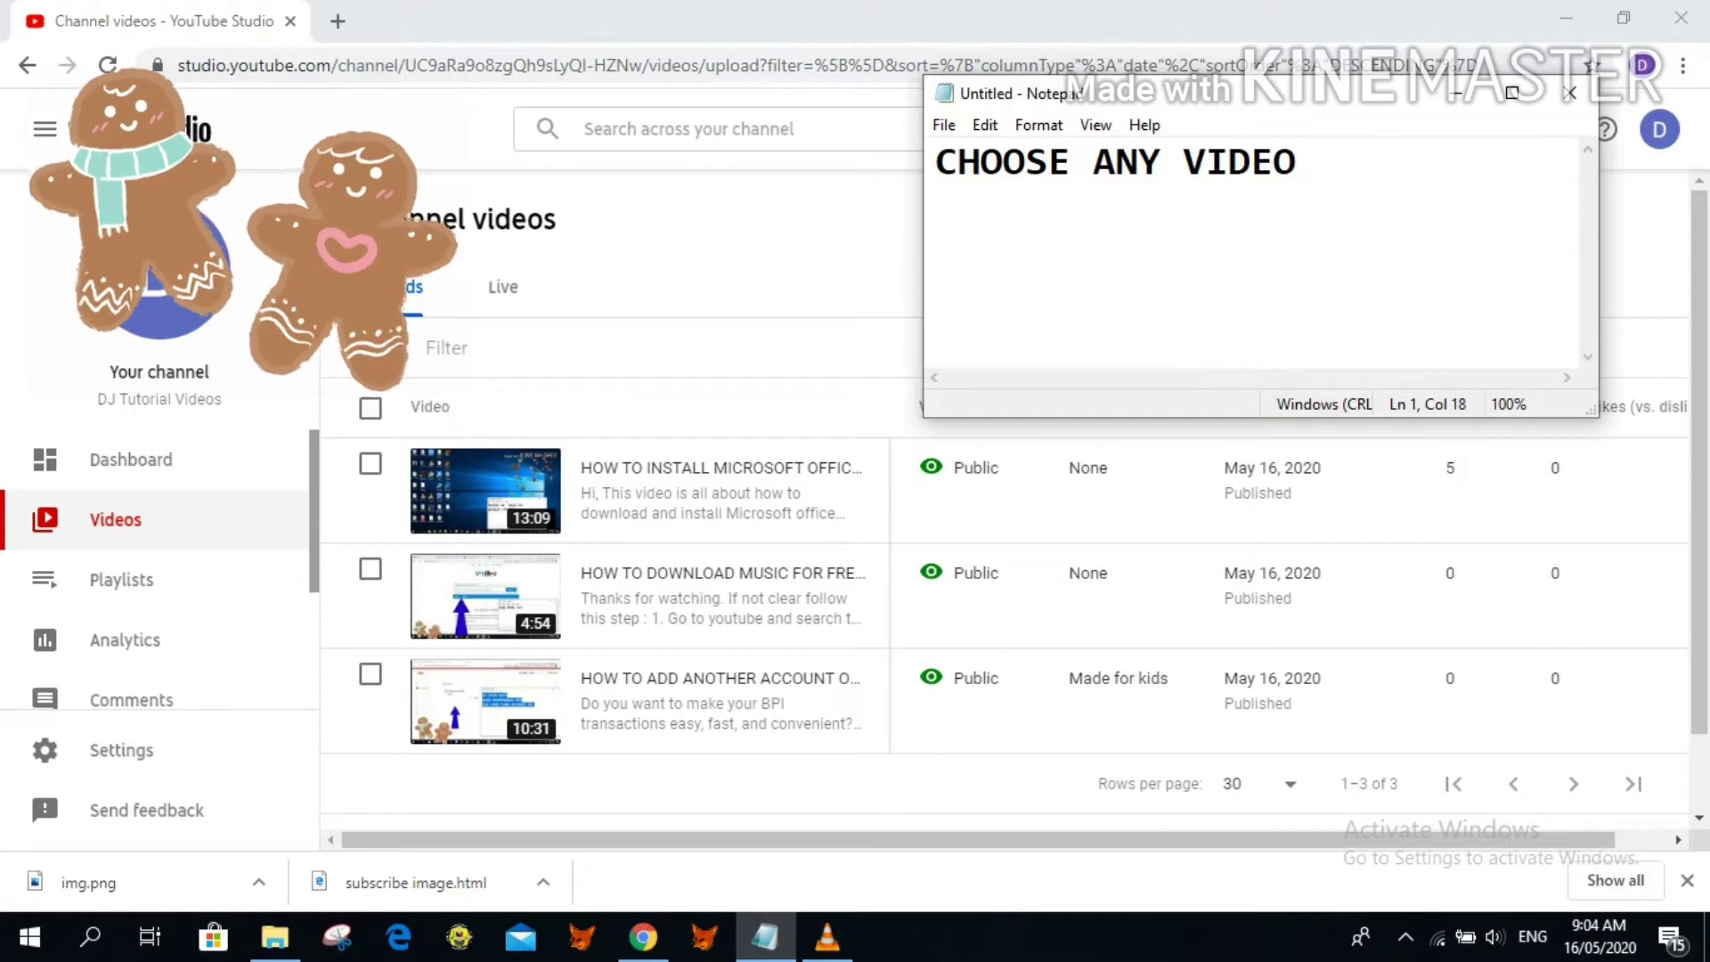
pyautogui.write('YOU WANT TO ')
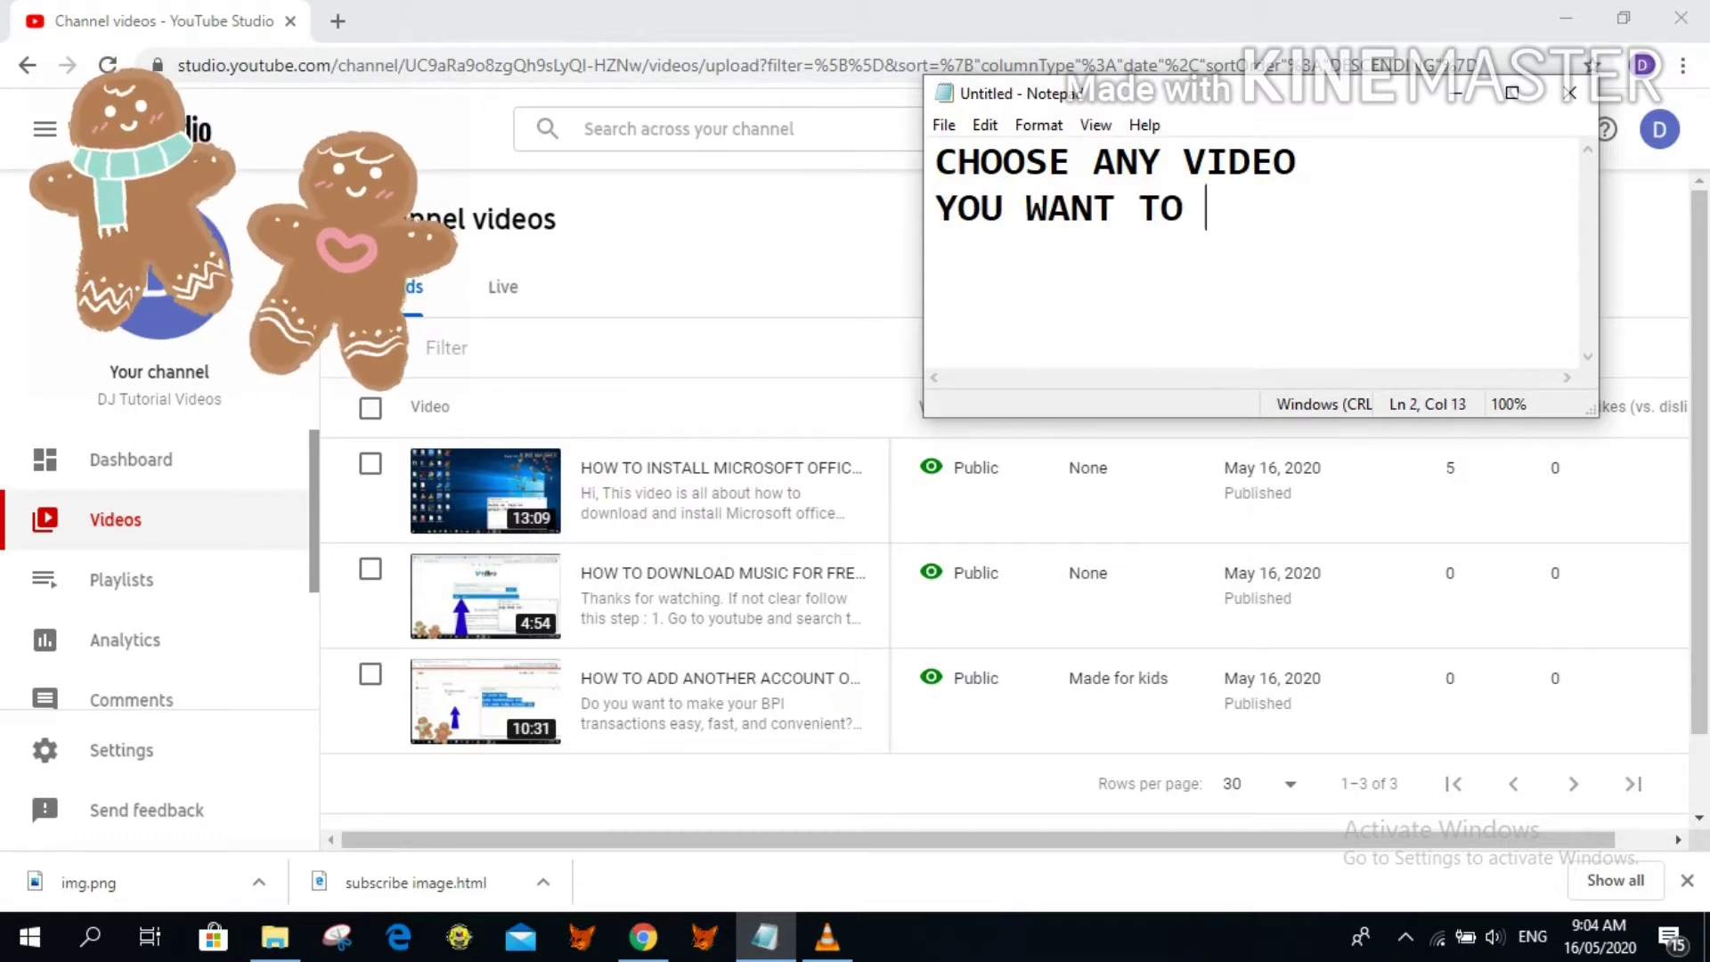
pyautogui.write('ENABLE THE')
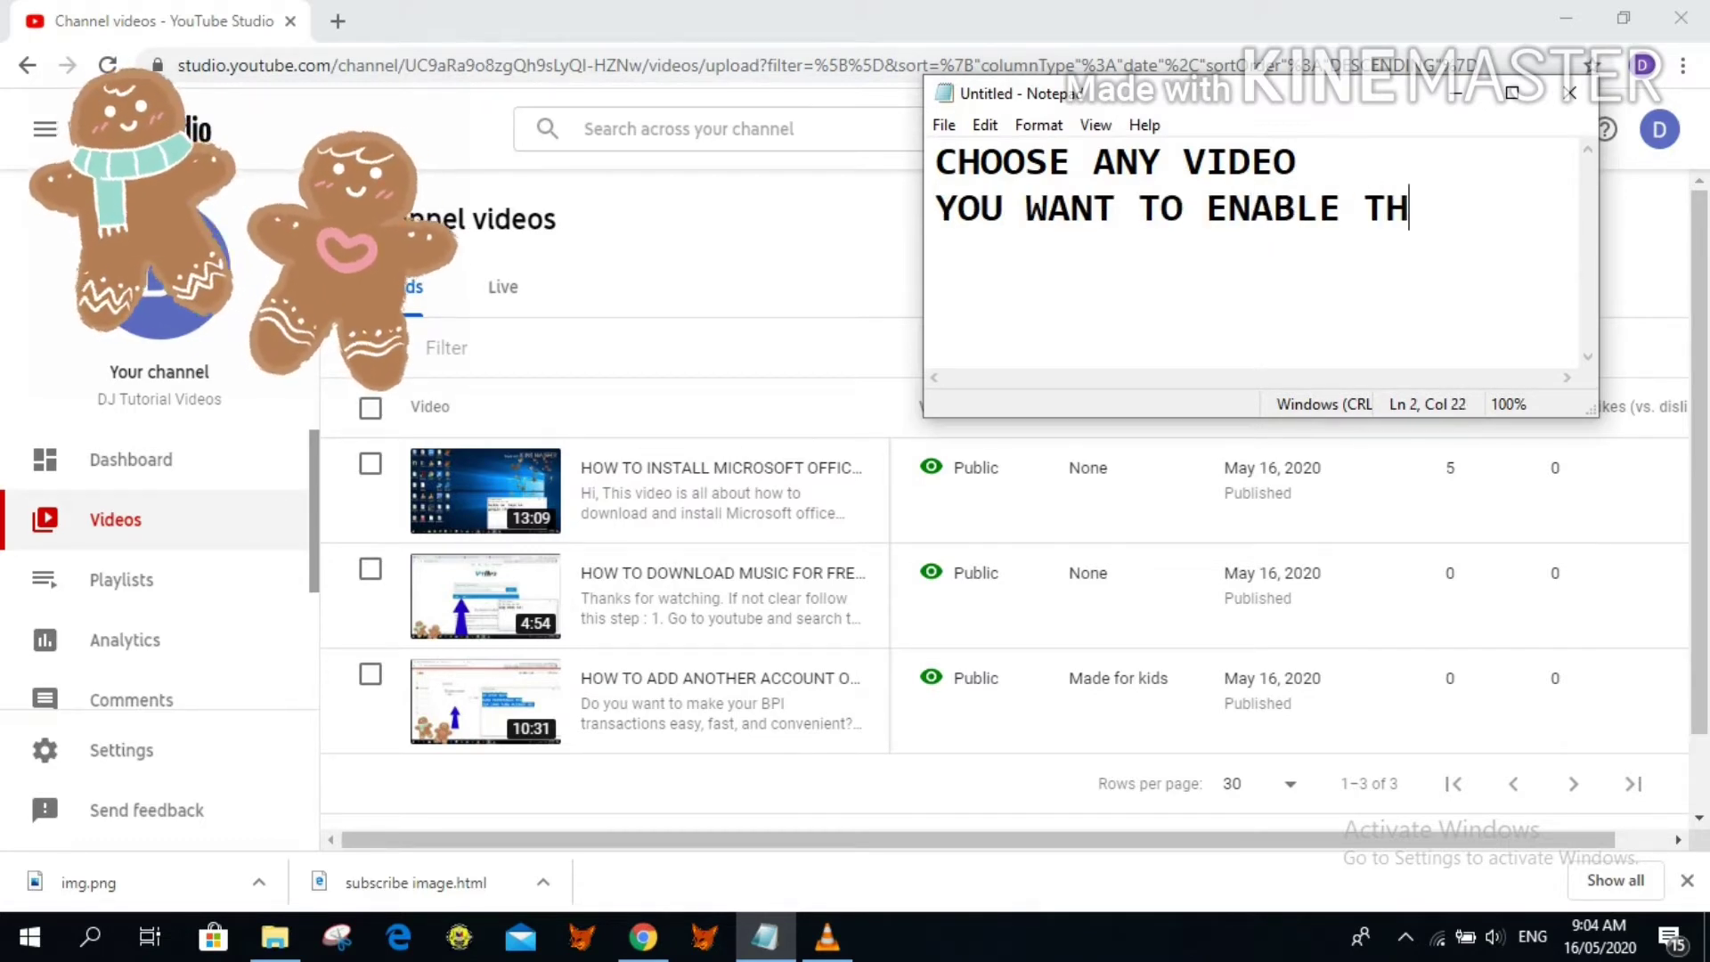
pyautogui.press('Return')
pyautogui.write('COMMENT')
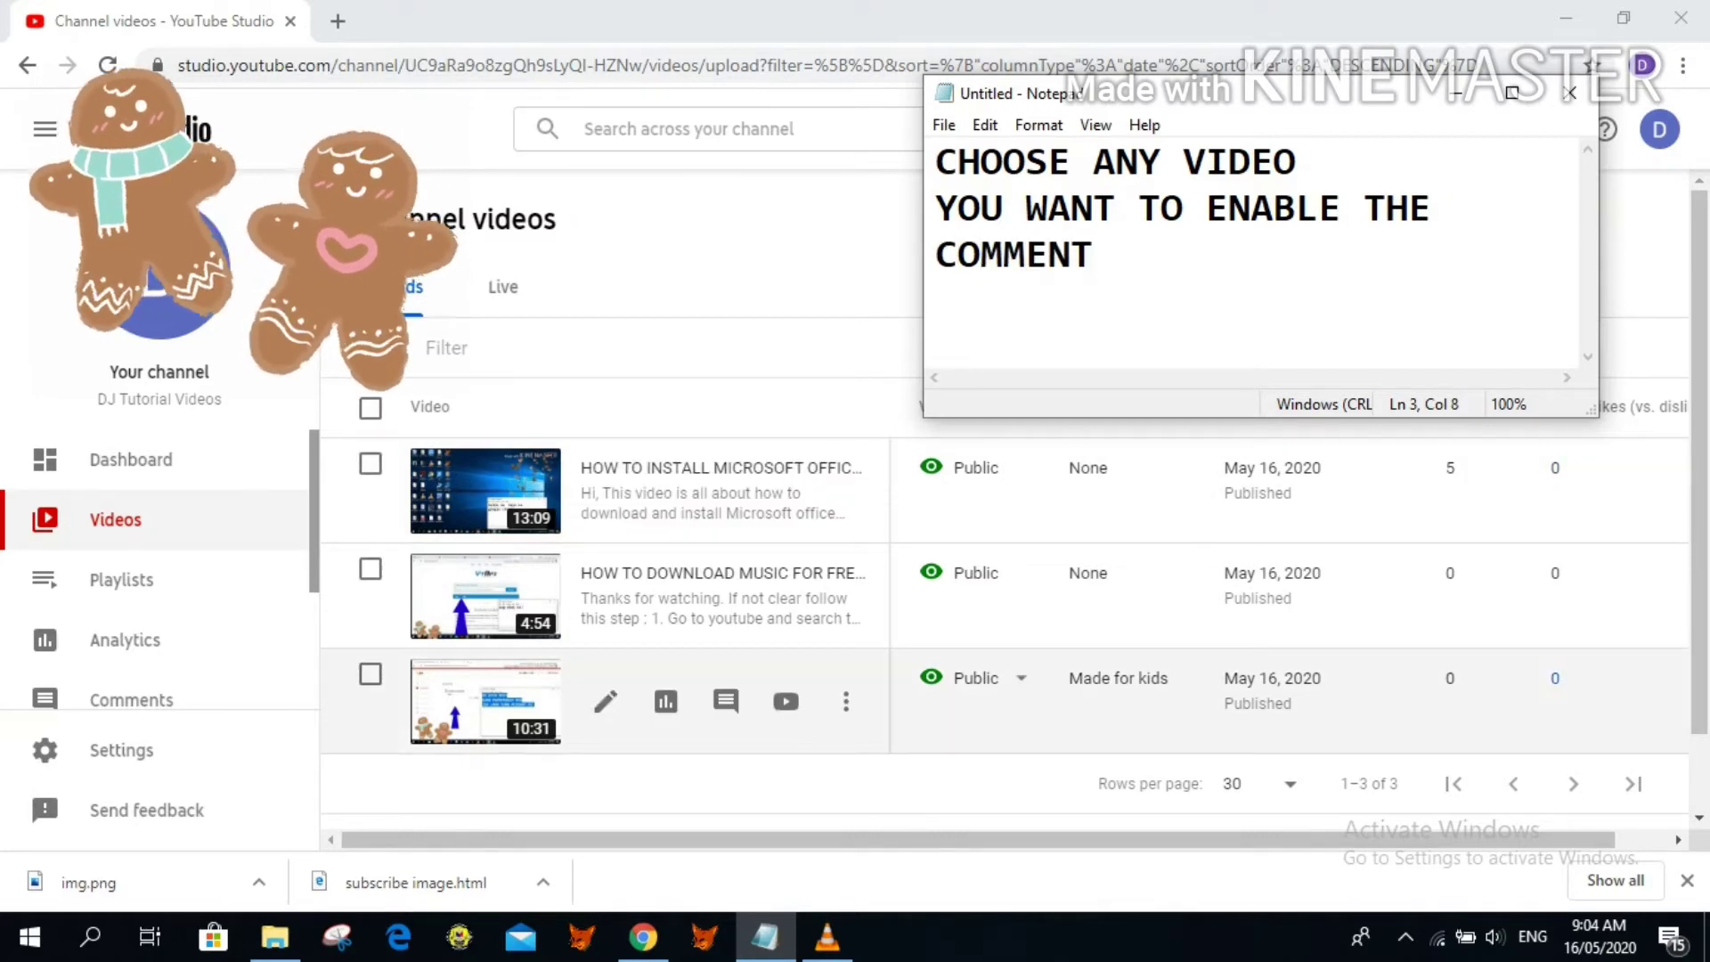
# - Open the details of the made-for-kids video "HOW TO ADD ANOTHER ACCOUNT" and show its advanced comments and ratings settings
pyautogui.click(605, 701)
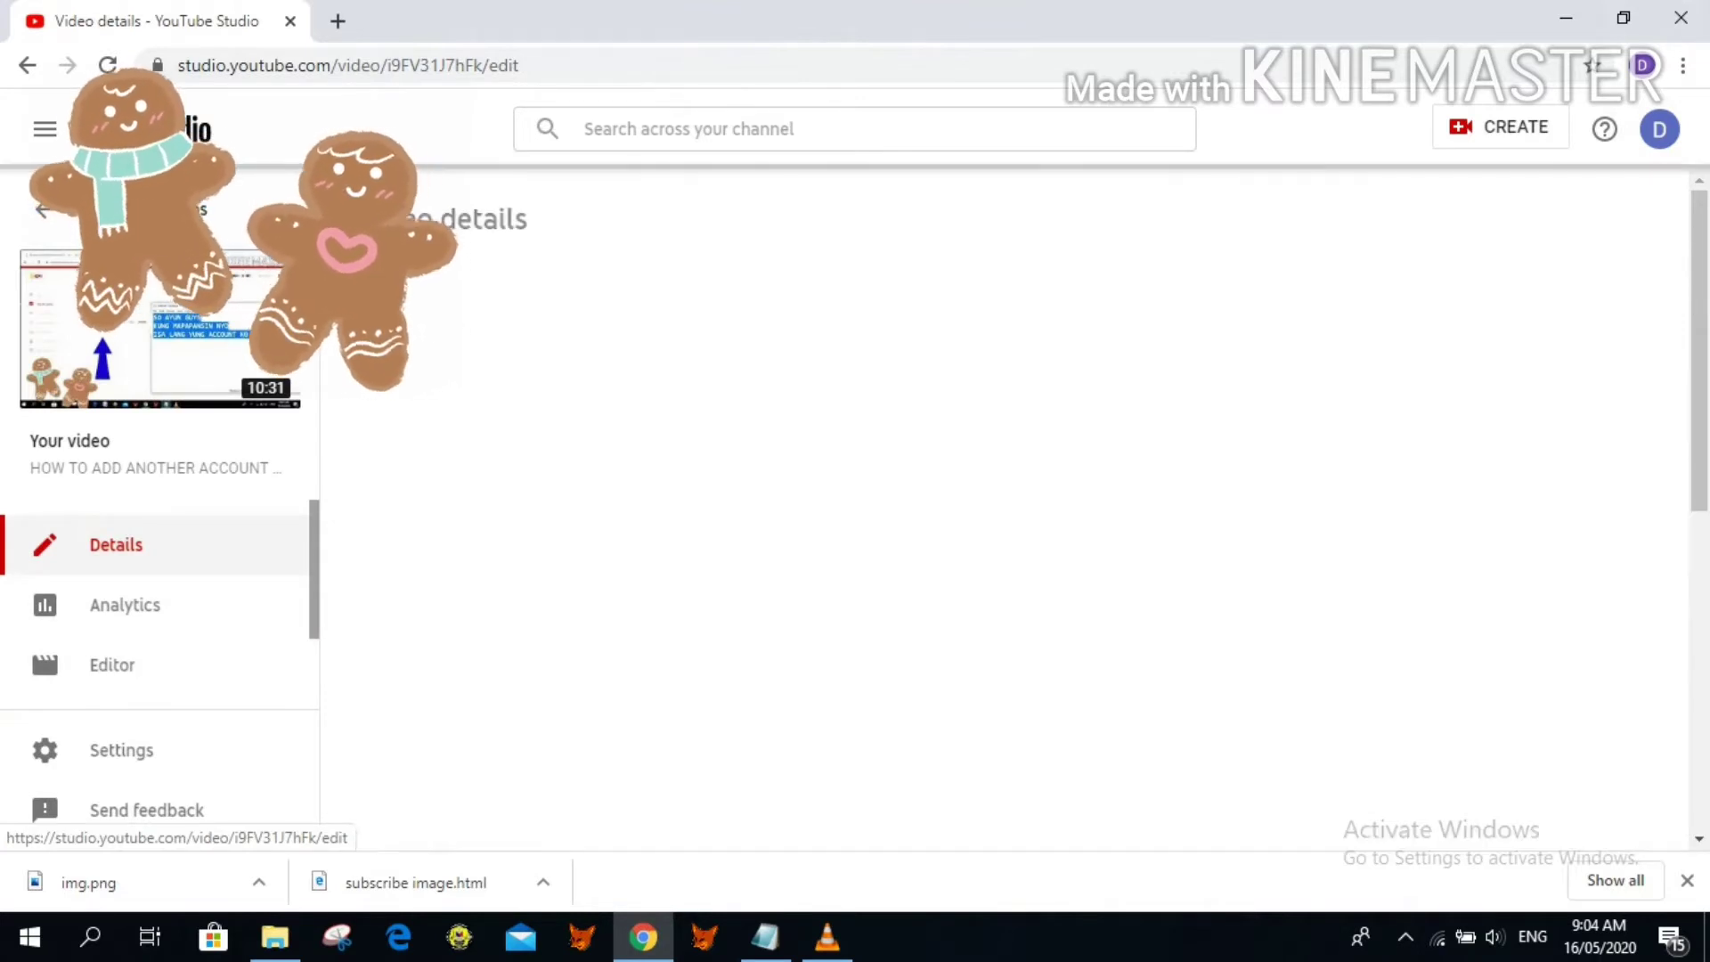
pyautogui.click(525, 285)
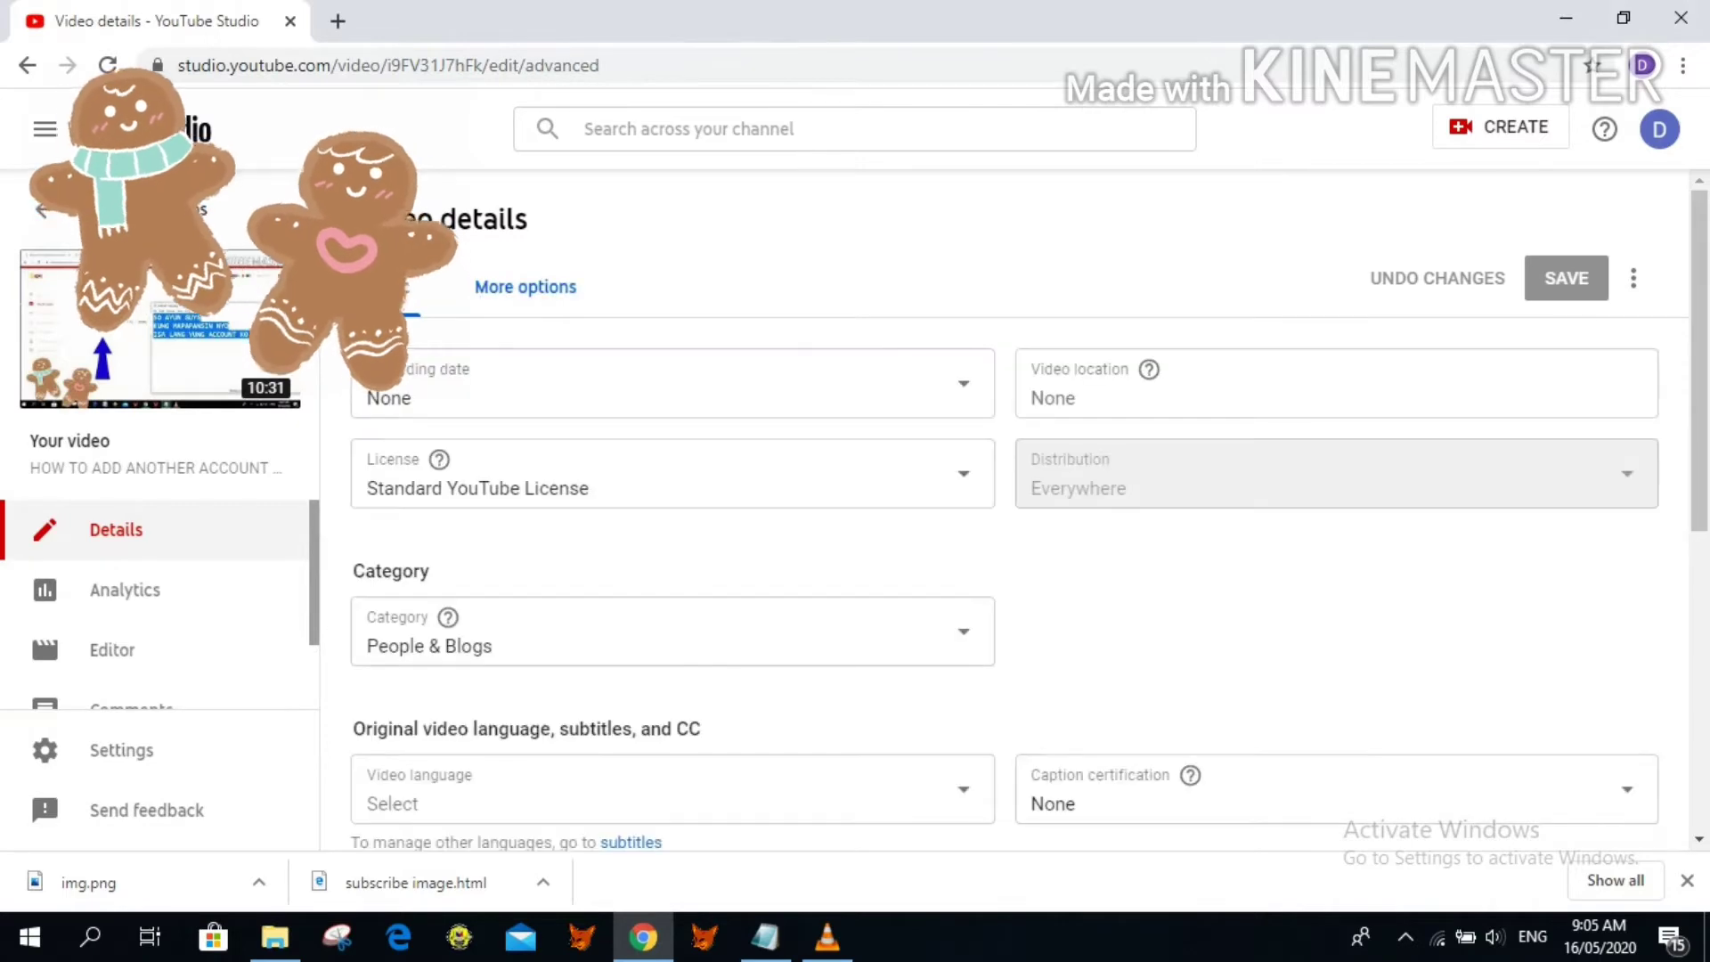
pyautogui.scroll(-3, 1016, 534)
pyautogui.scroll(-3, 1015, 534)
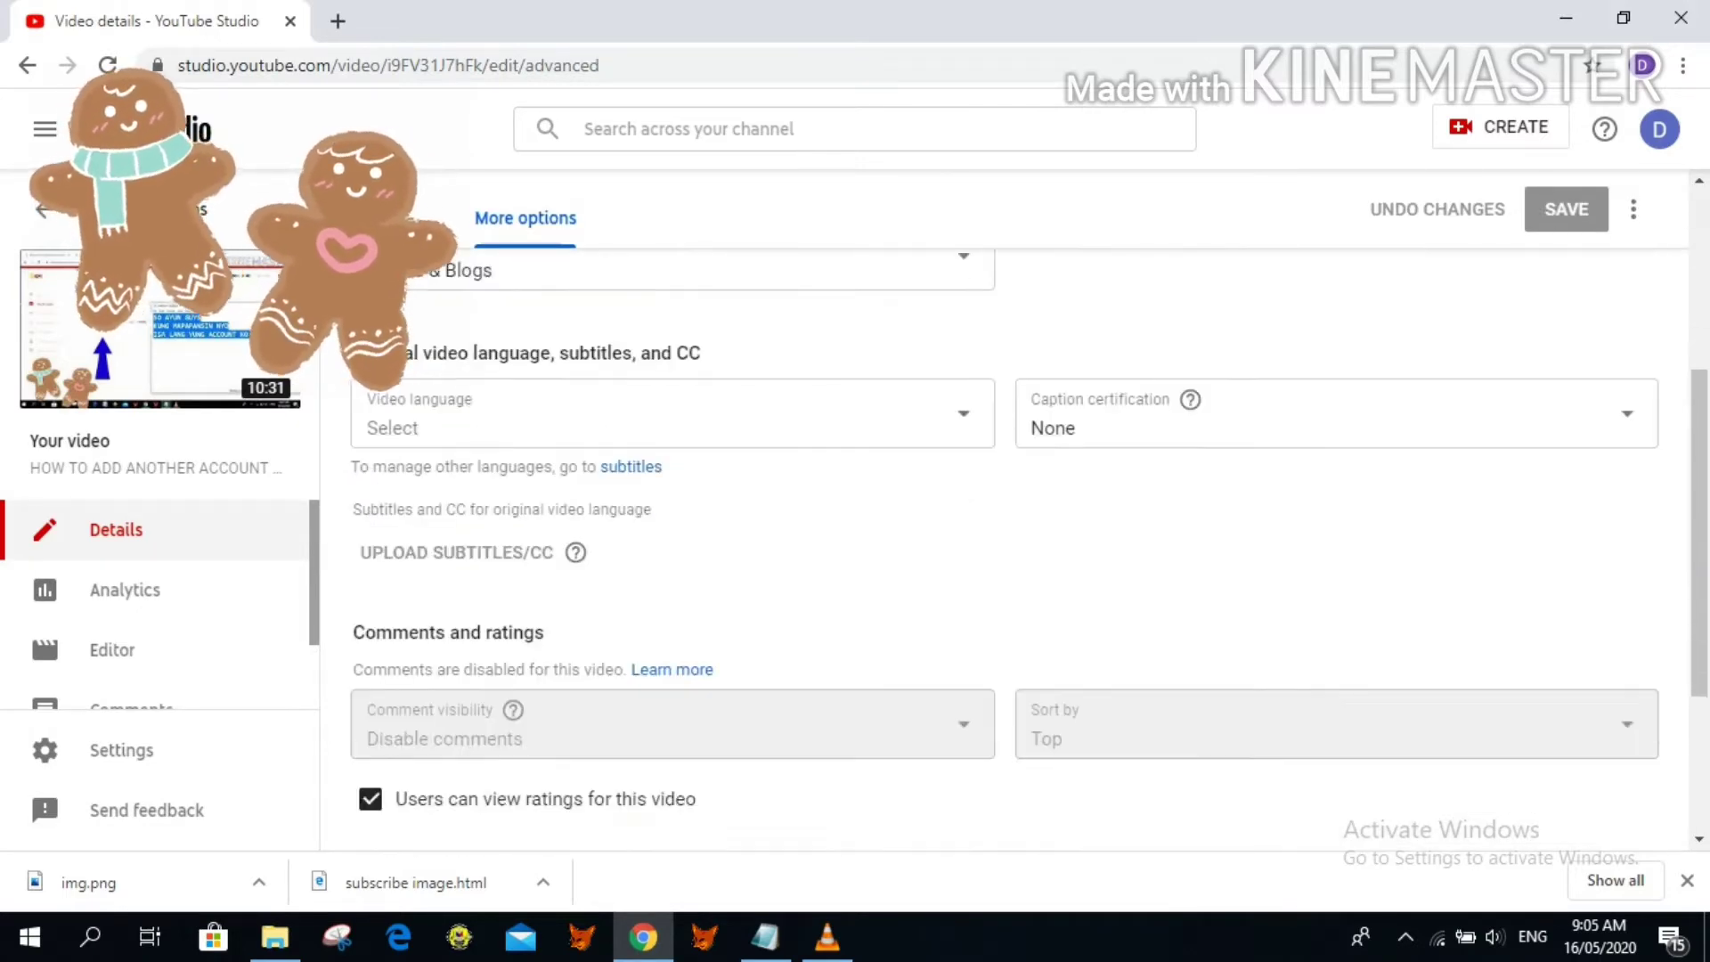
# - Switch to Notepad and replace the note with "IN HERE YOU WILL SEE THAT THE COMMENT ARE DISABLE" over three lines
pyautogui.hotkey('alt', 'Tab')
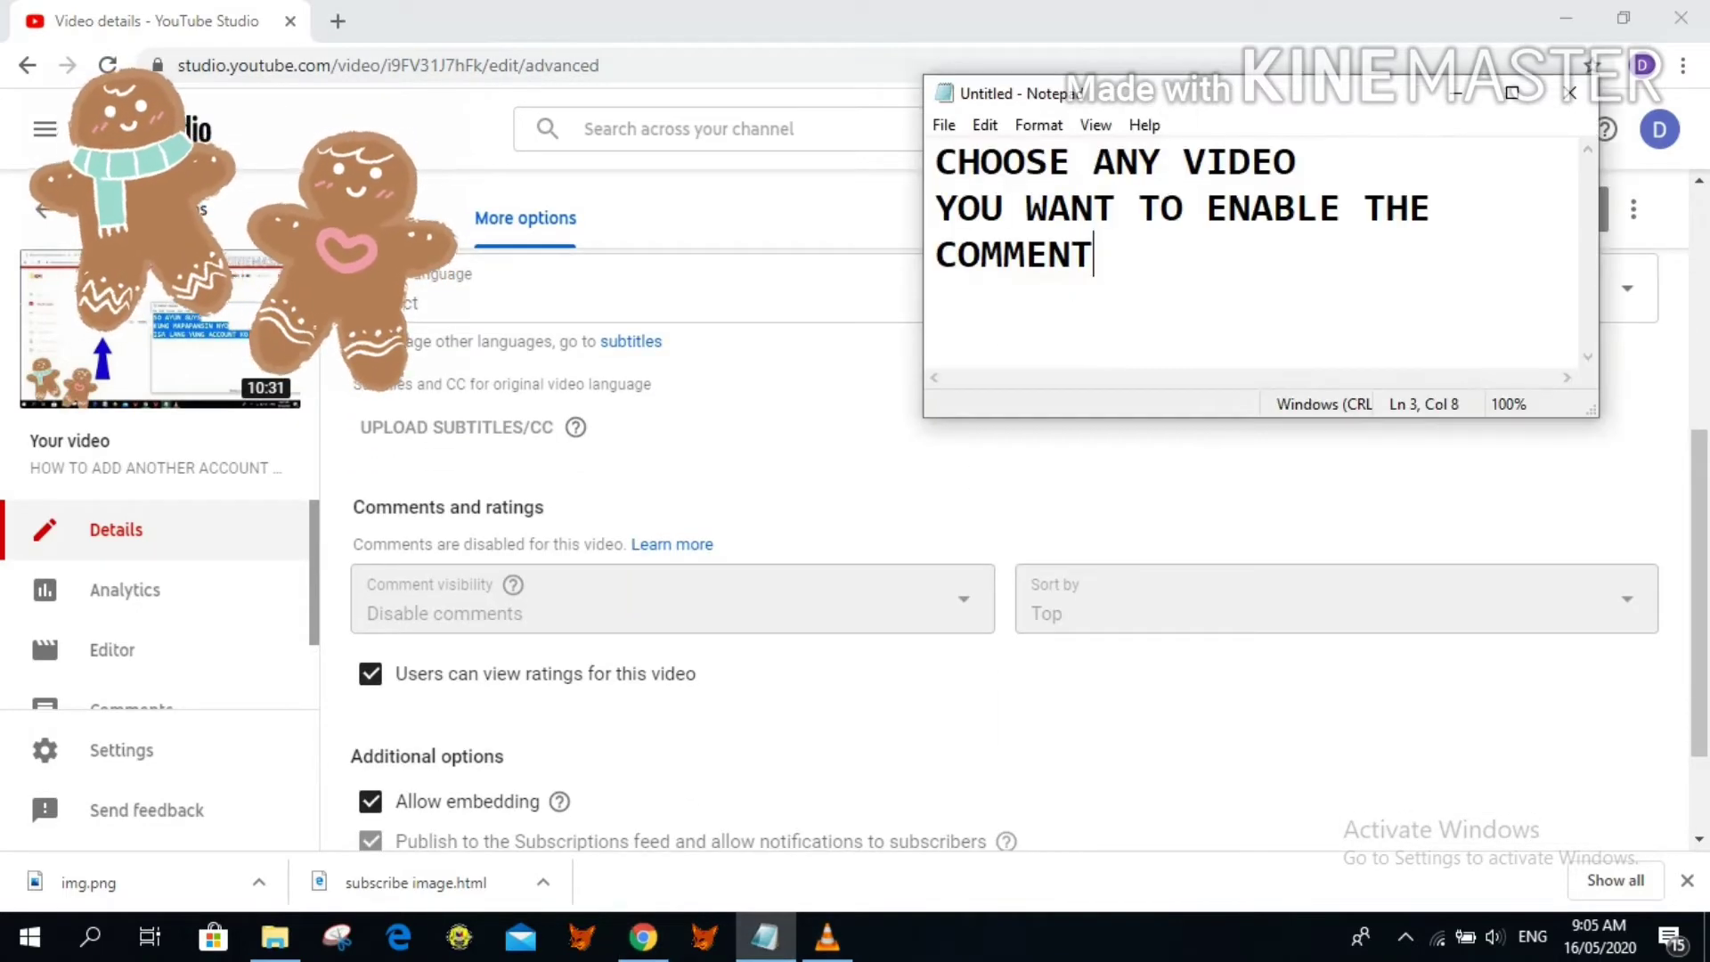
pyautogui.hotkey('ctrl', 'a')
pyautogui.write('IN HERE')
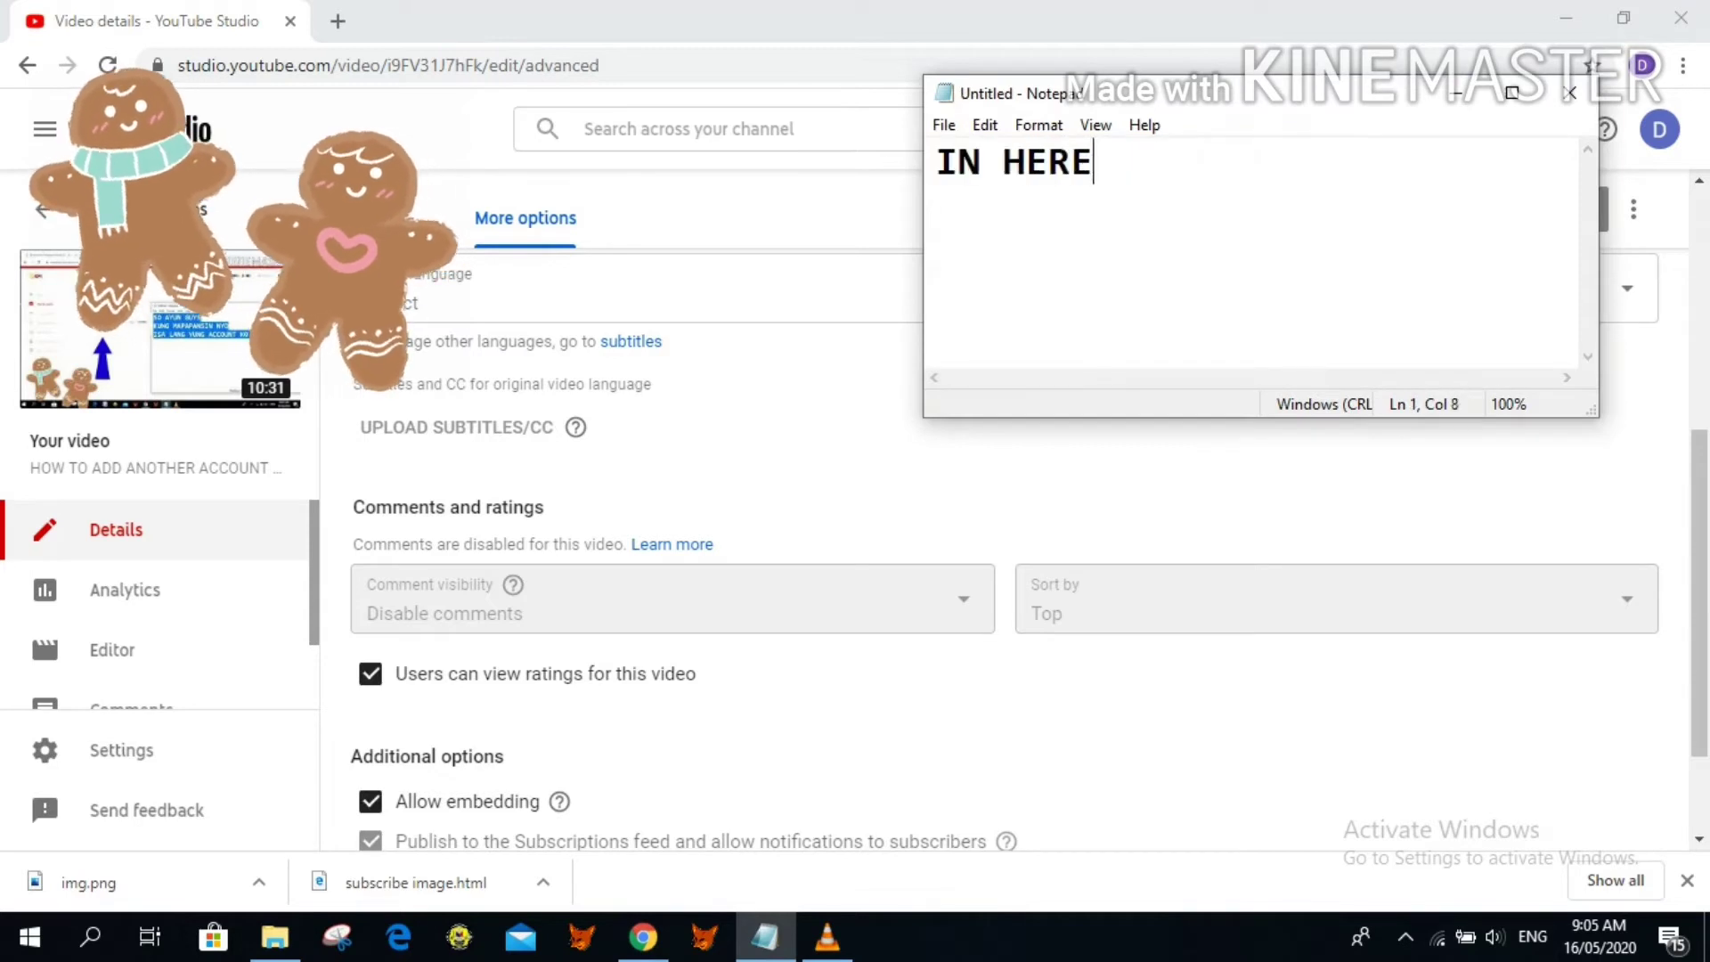
pyautogui.write(' YOU WILL SEE')
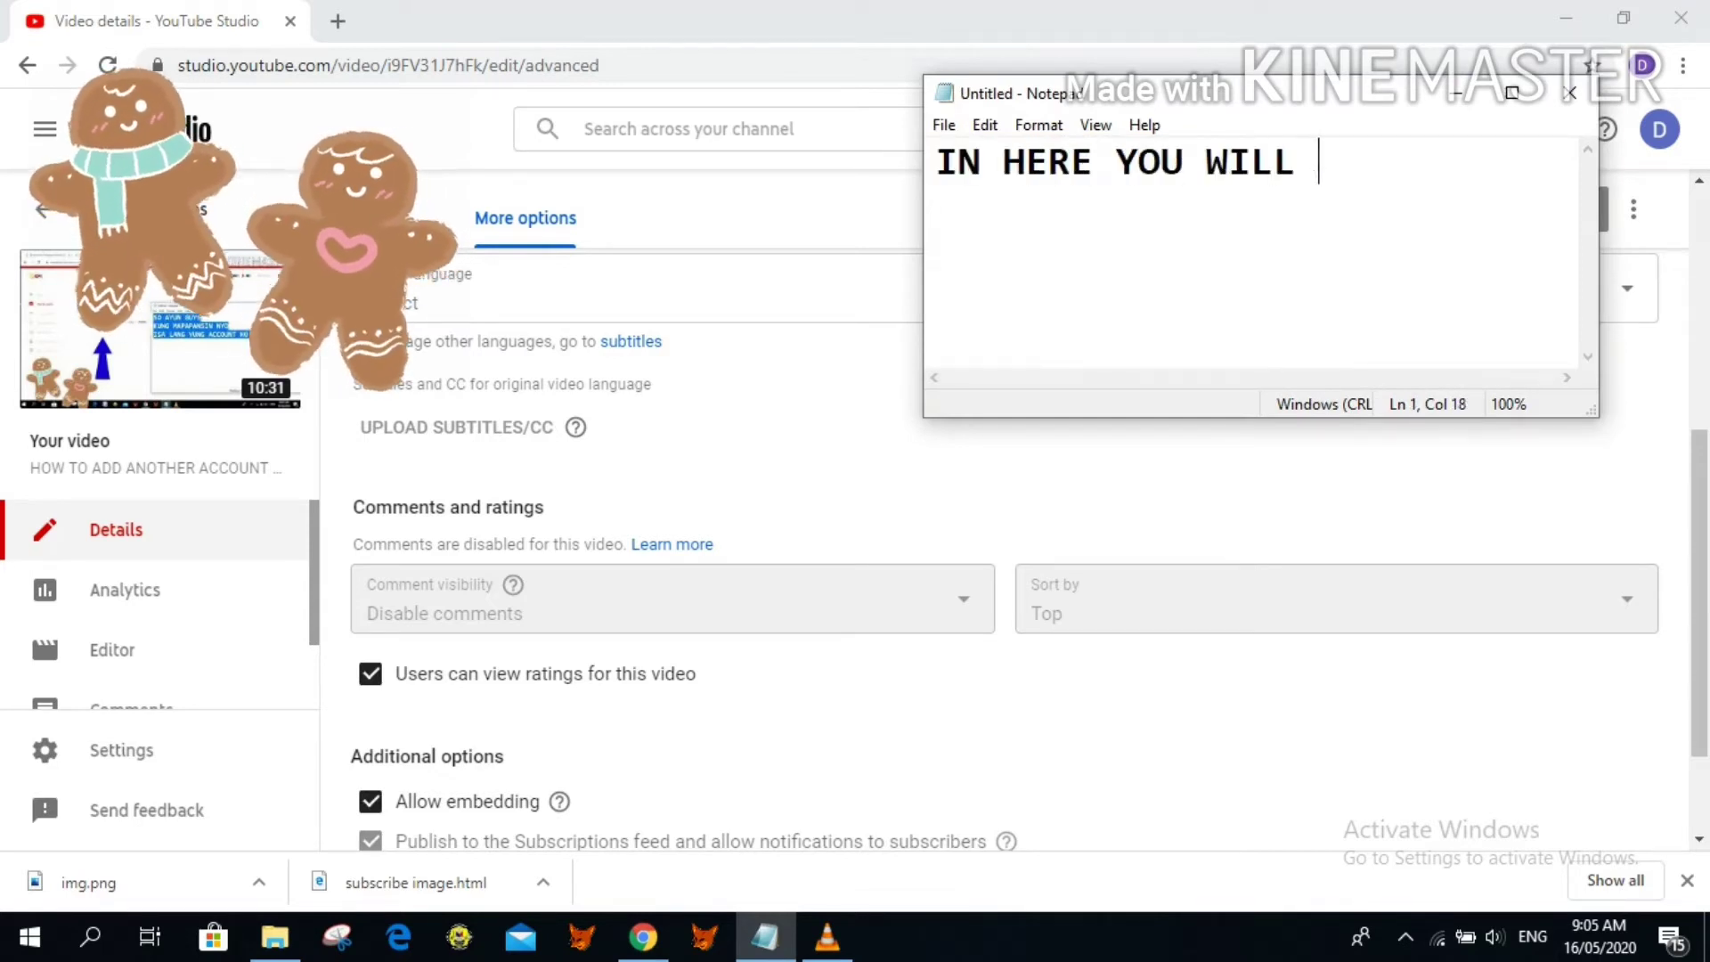
pyautogui.press('Return')
pyautogui.write('THAT THE C')
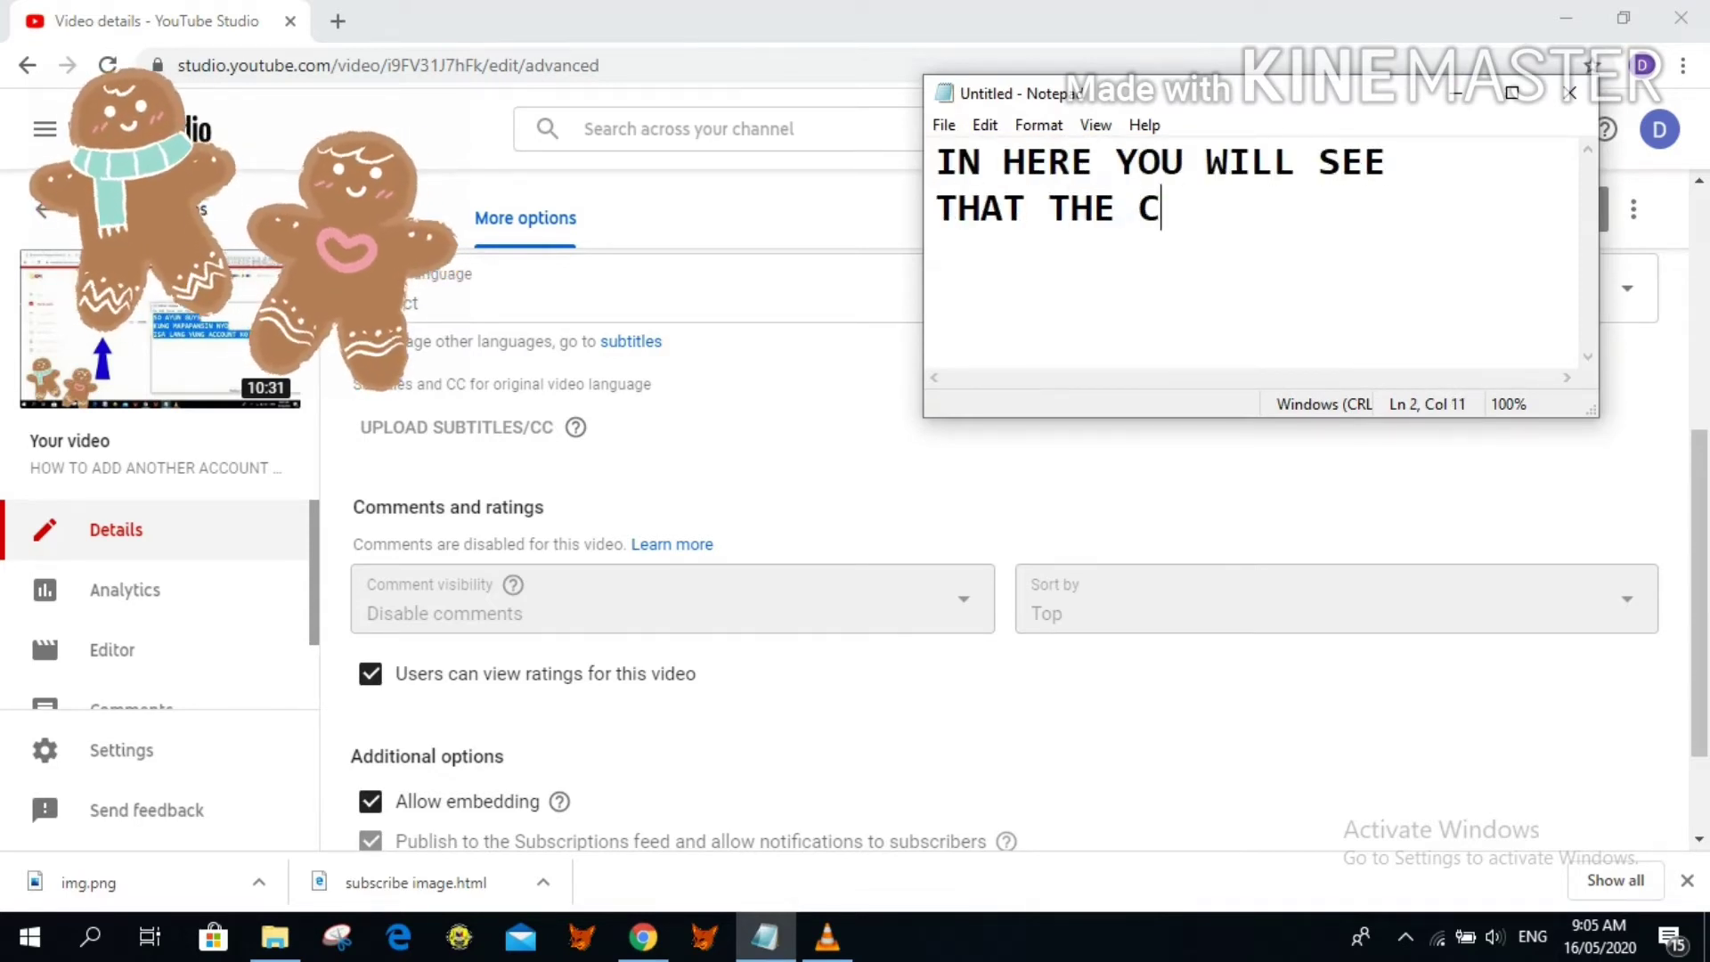
pyautogui.write('OMMENT')
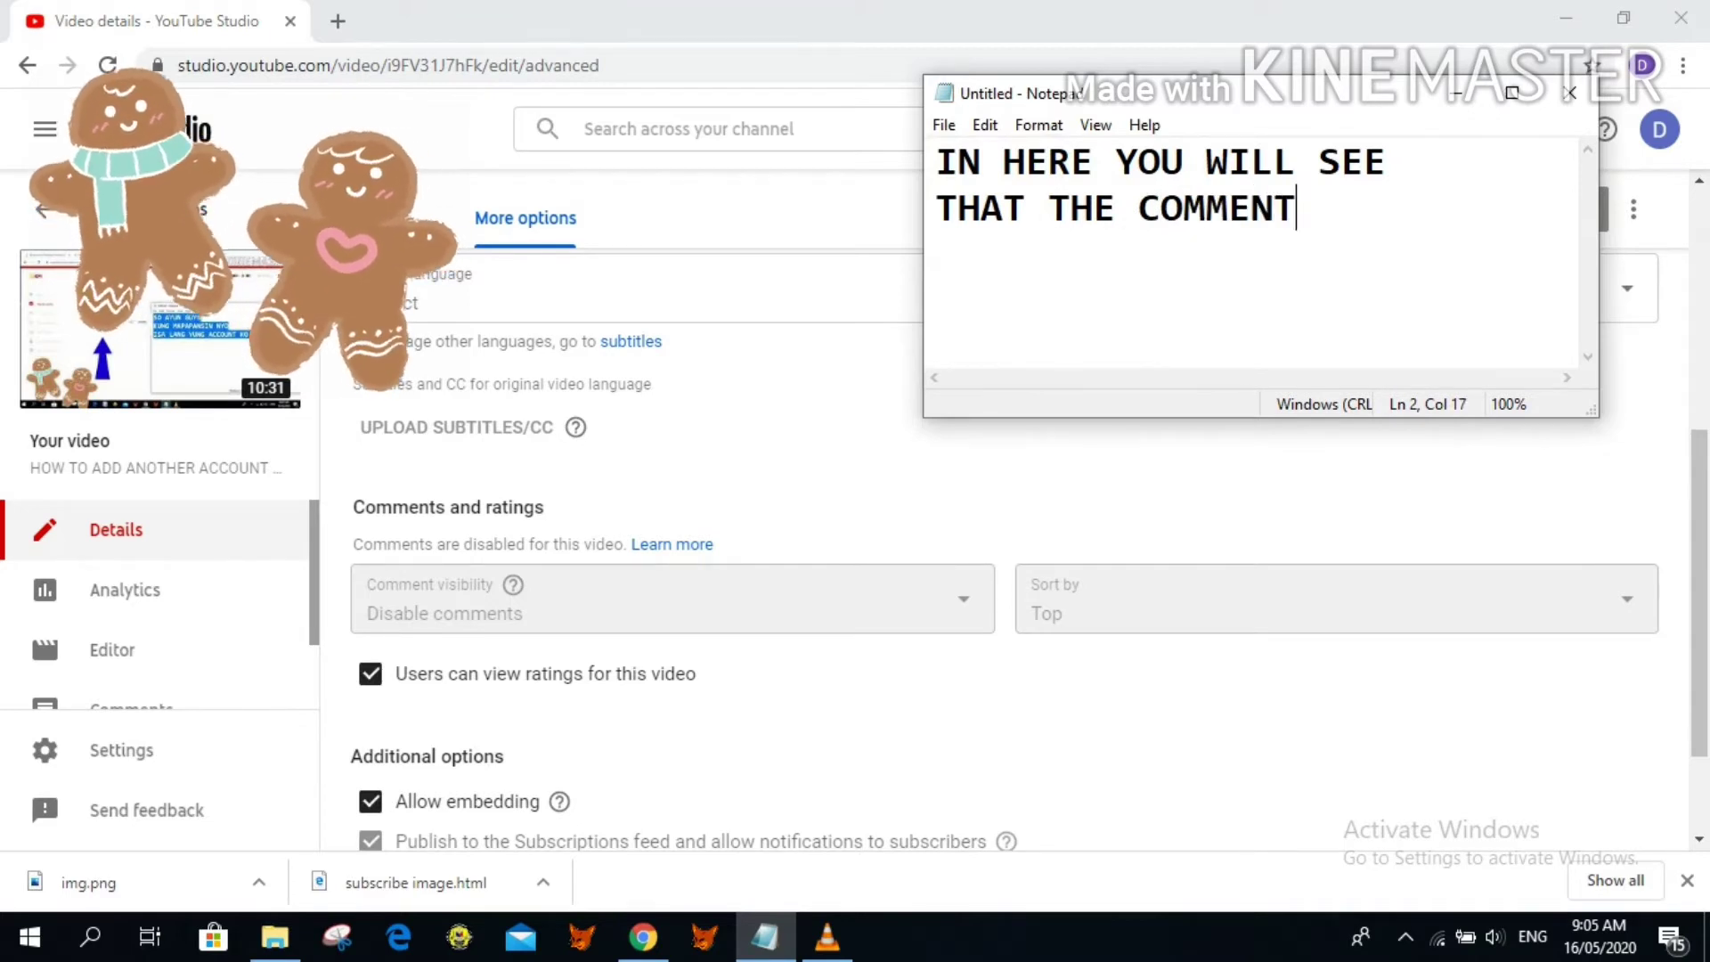
pyautogui.write(' ARE')
pyautogui.press('Return')
pyautogui.write('DIS')
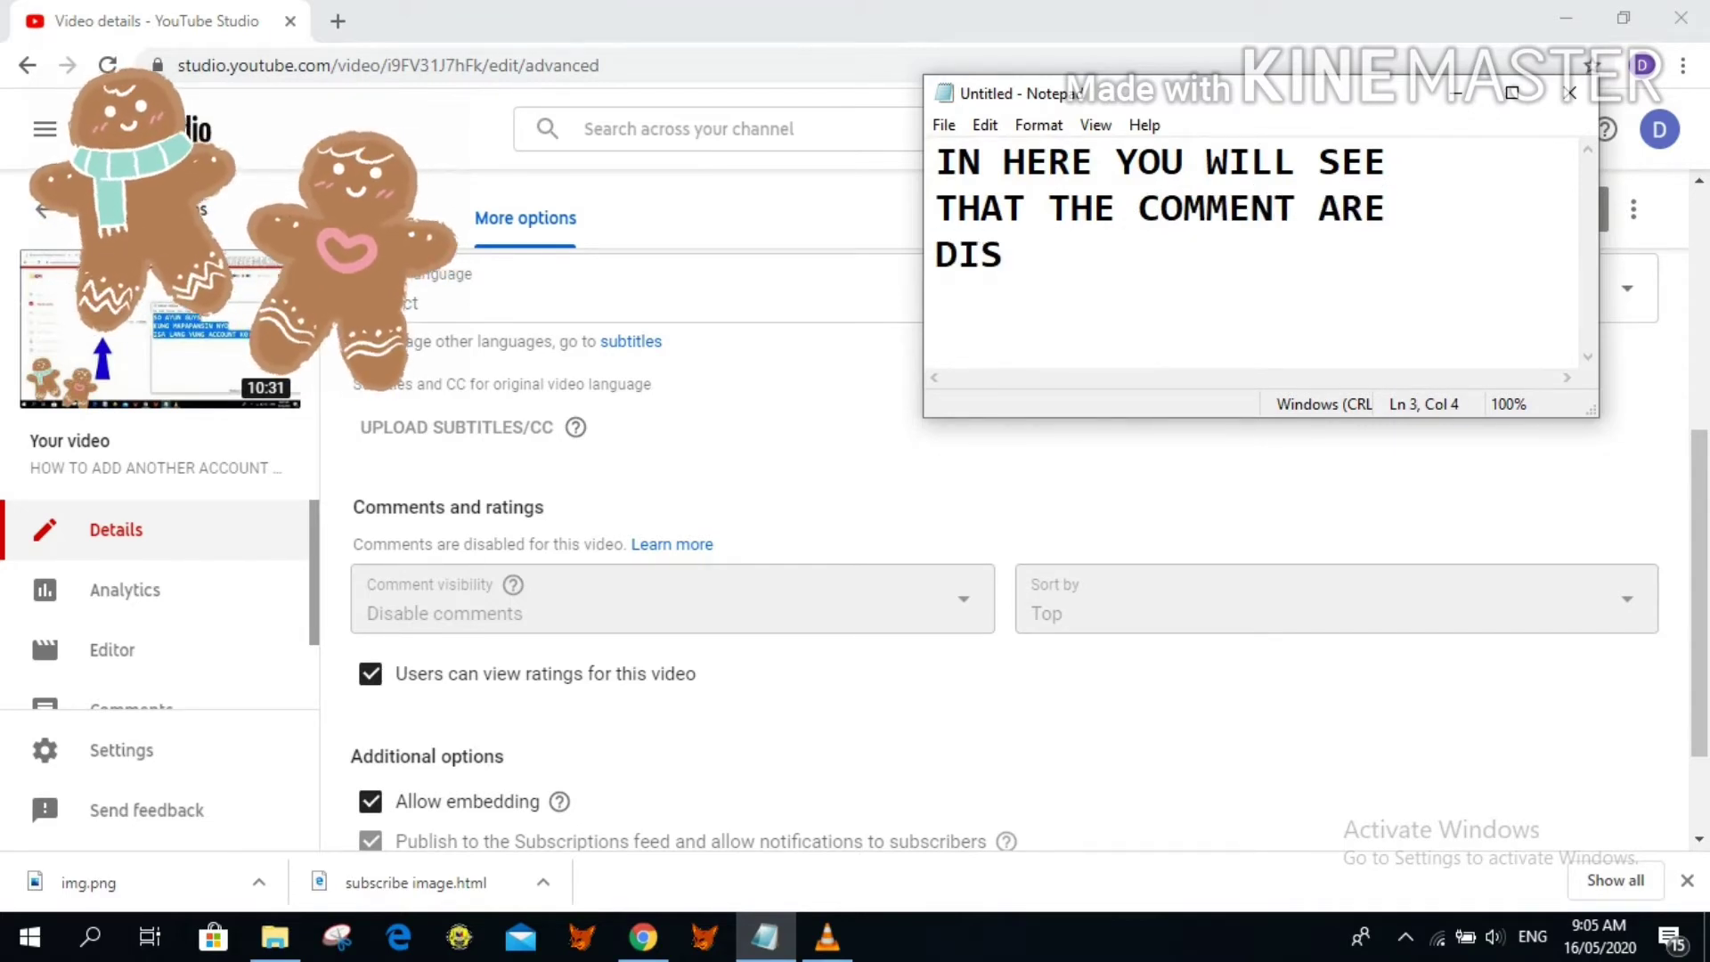
pyautogui.write('ABL')
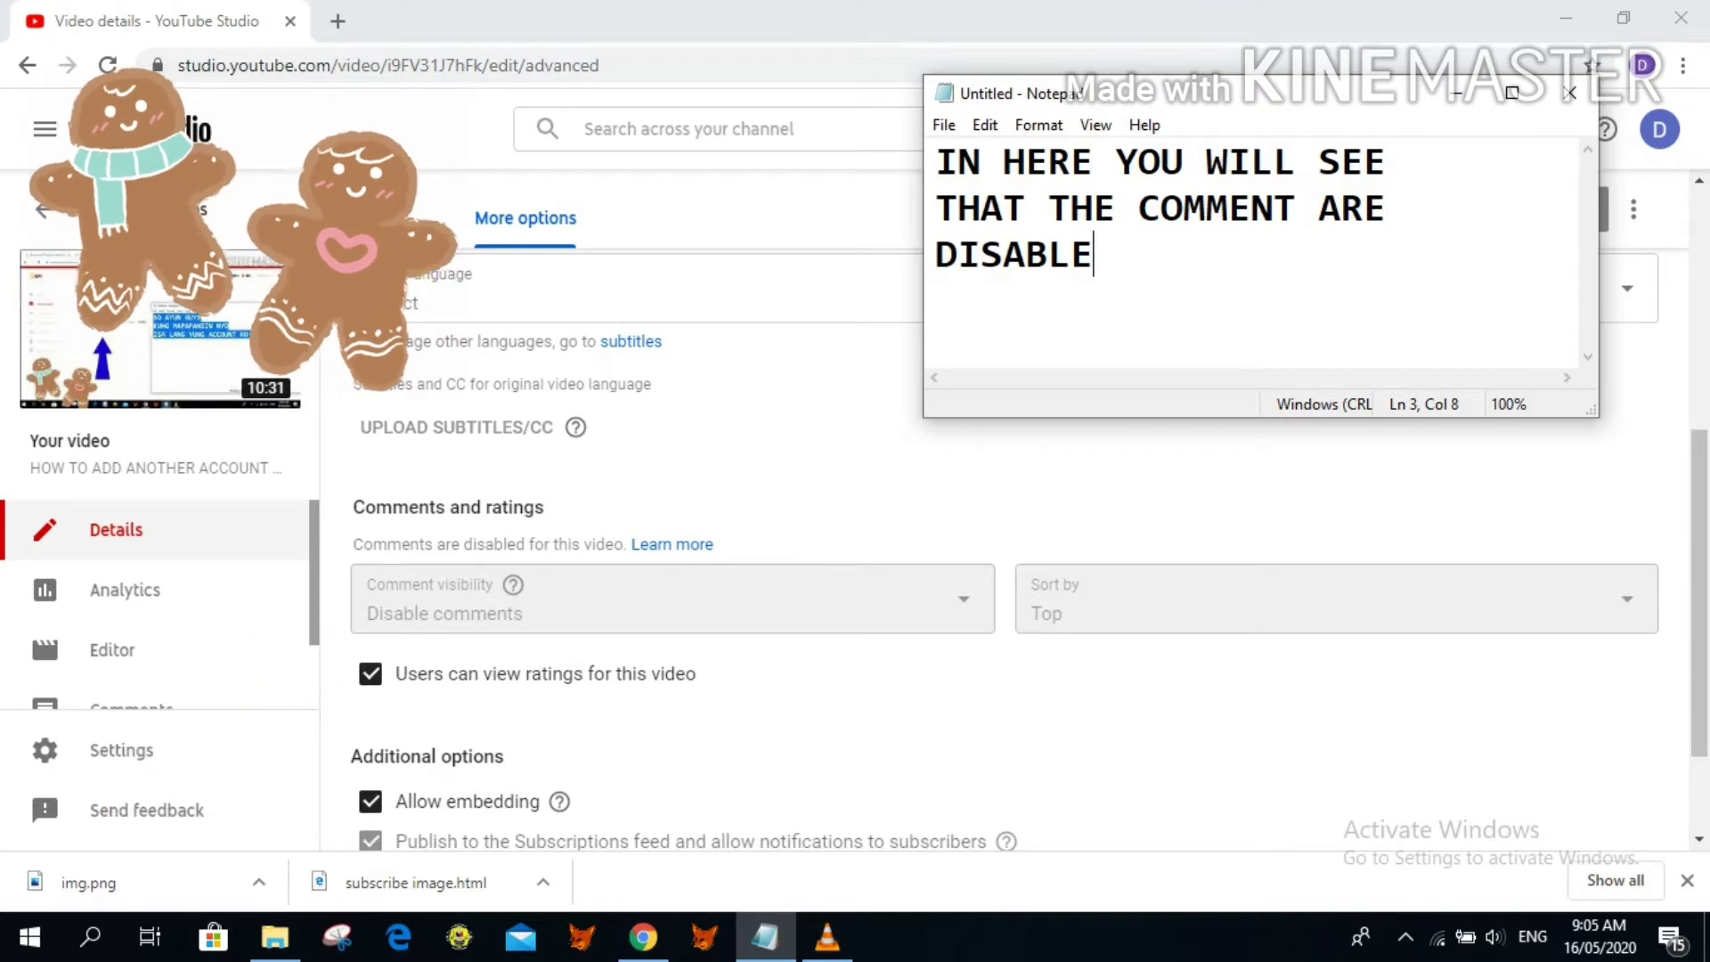
pyautogui.write('E')
# - Replace the note's text with "SO I WILL SHOW YOU HOW TO ENABLE IT" over two lines
pyautogui.hotkey('ctrl', 'a')
pyautogui.write('SO I WU')
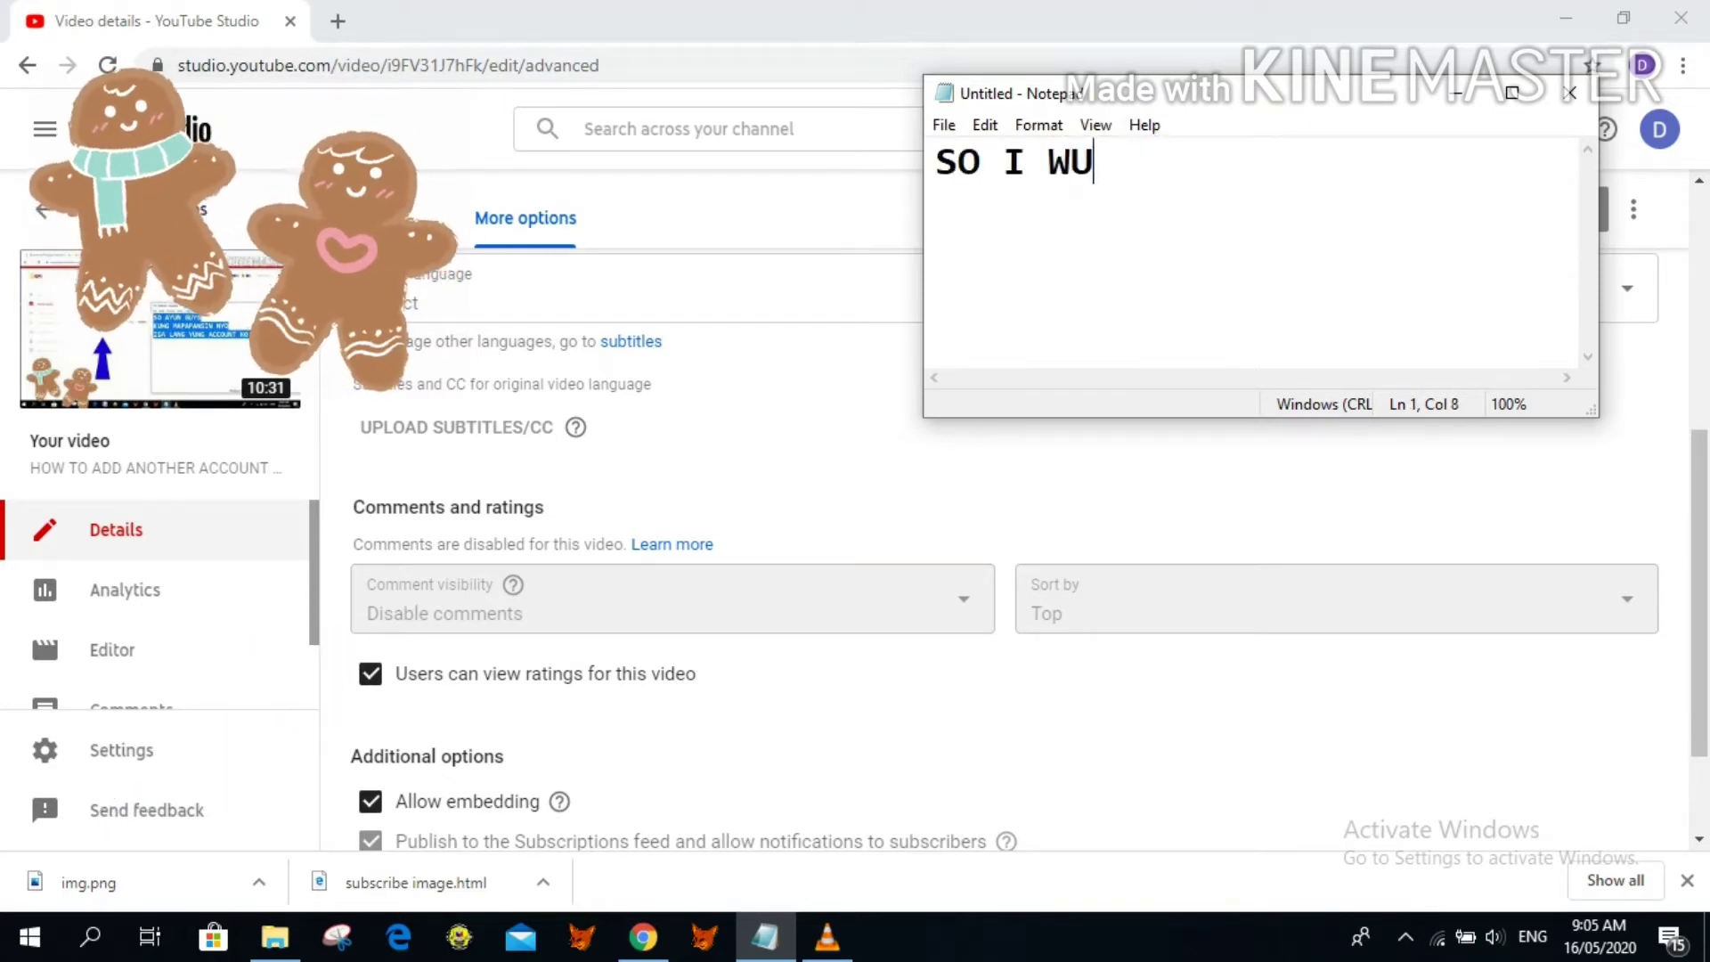
pyautogui.press('BackSpace')
pyautogui.write('ILL S')
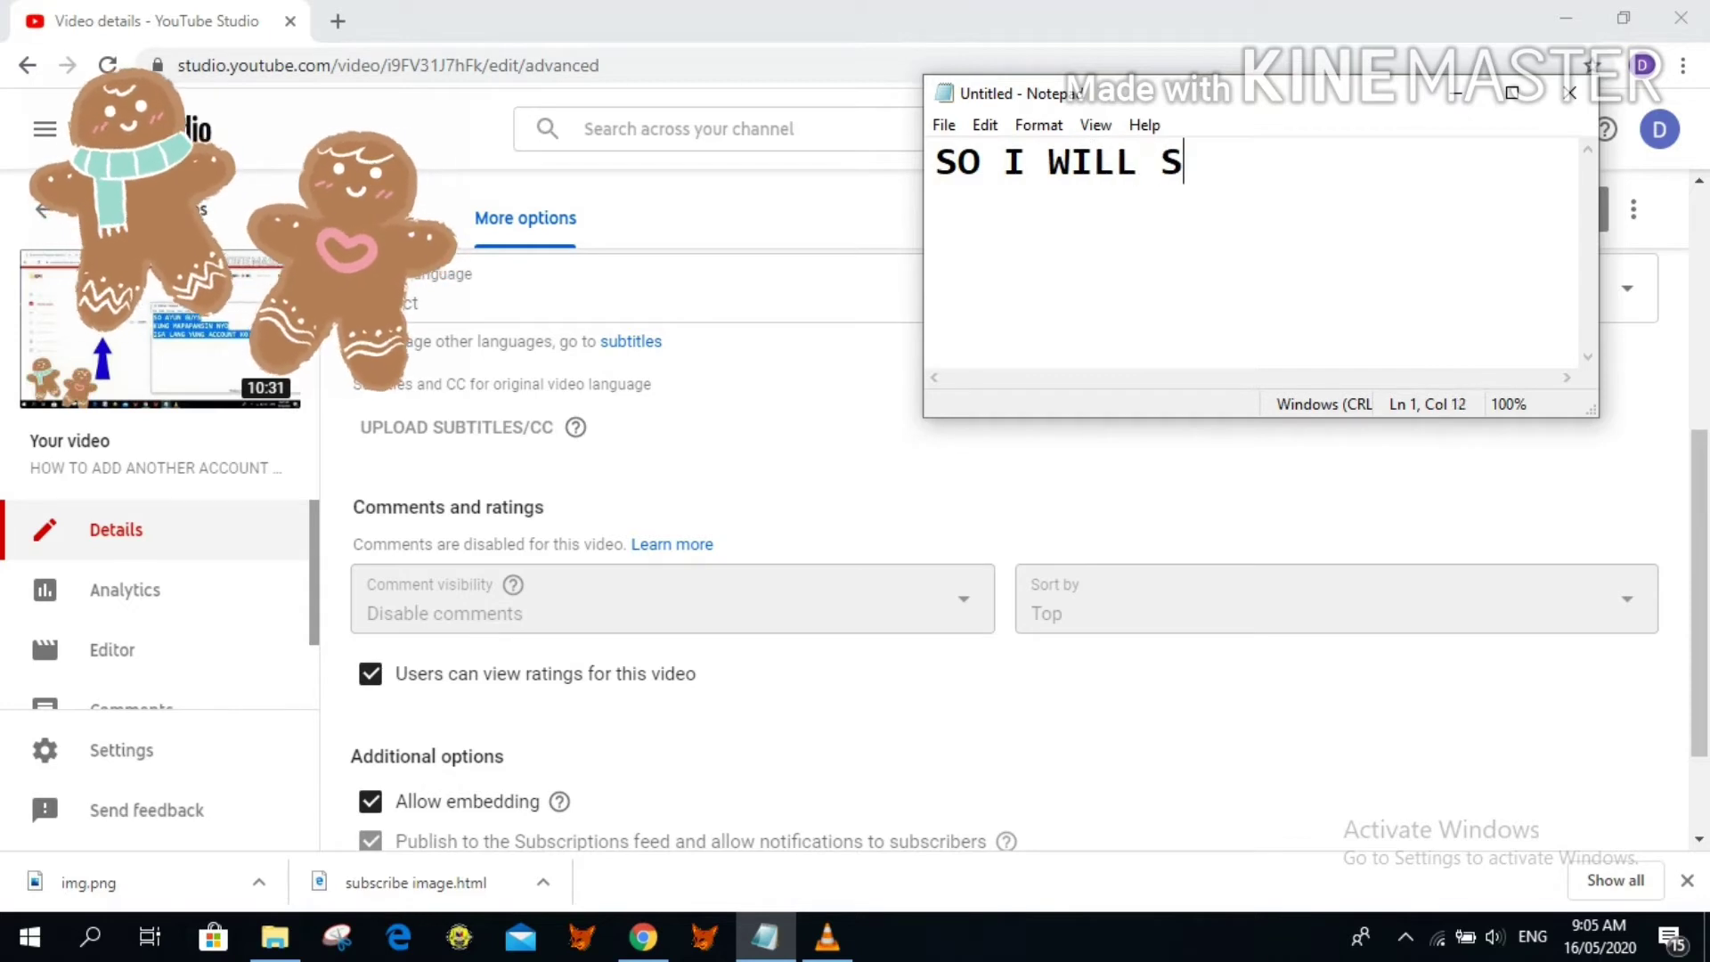
pyautogui.write('HOW YOU HOW')
pyautogui.press('Return')
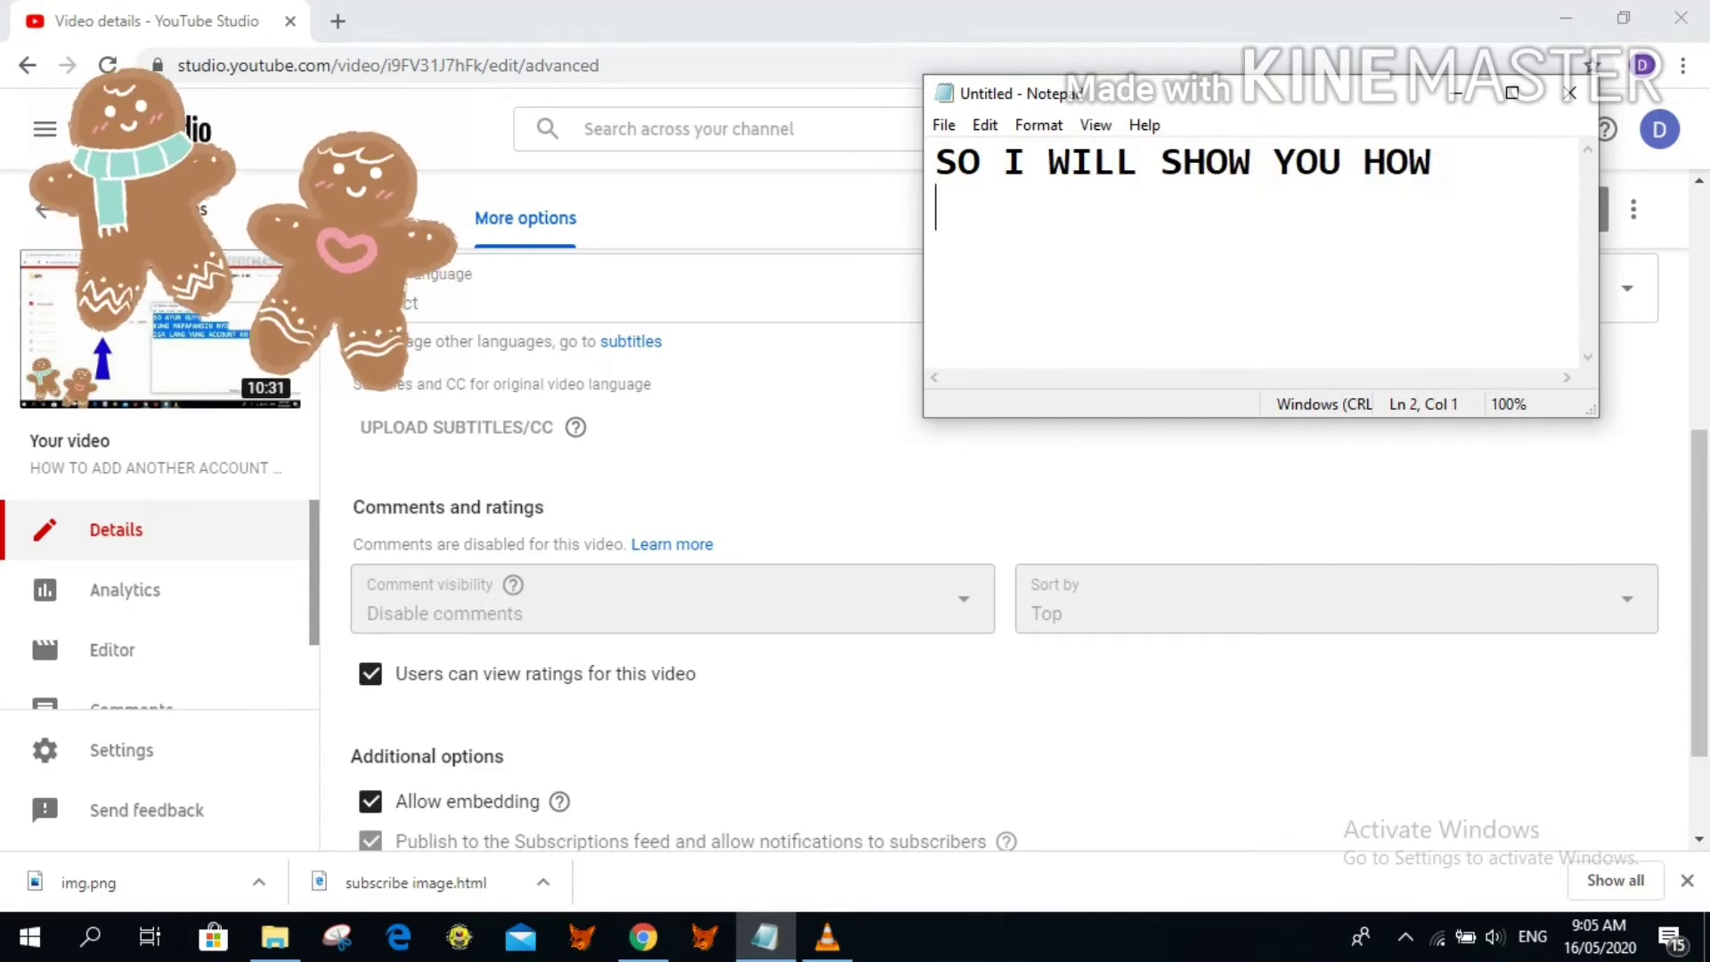
pyautogui.write('TO ENB')
pyautogui.write('BLE IT')
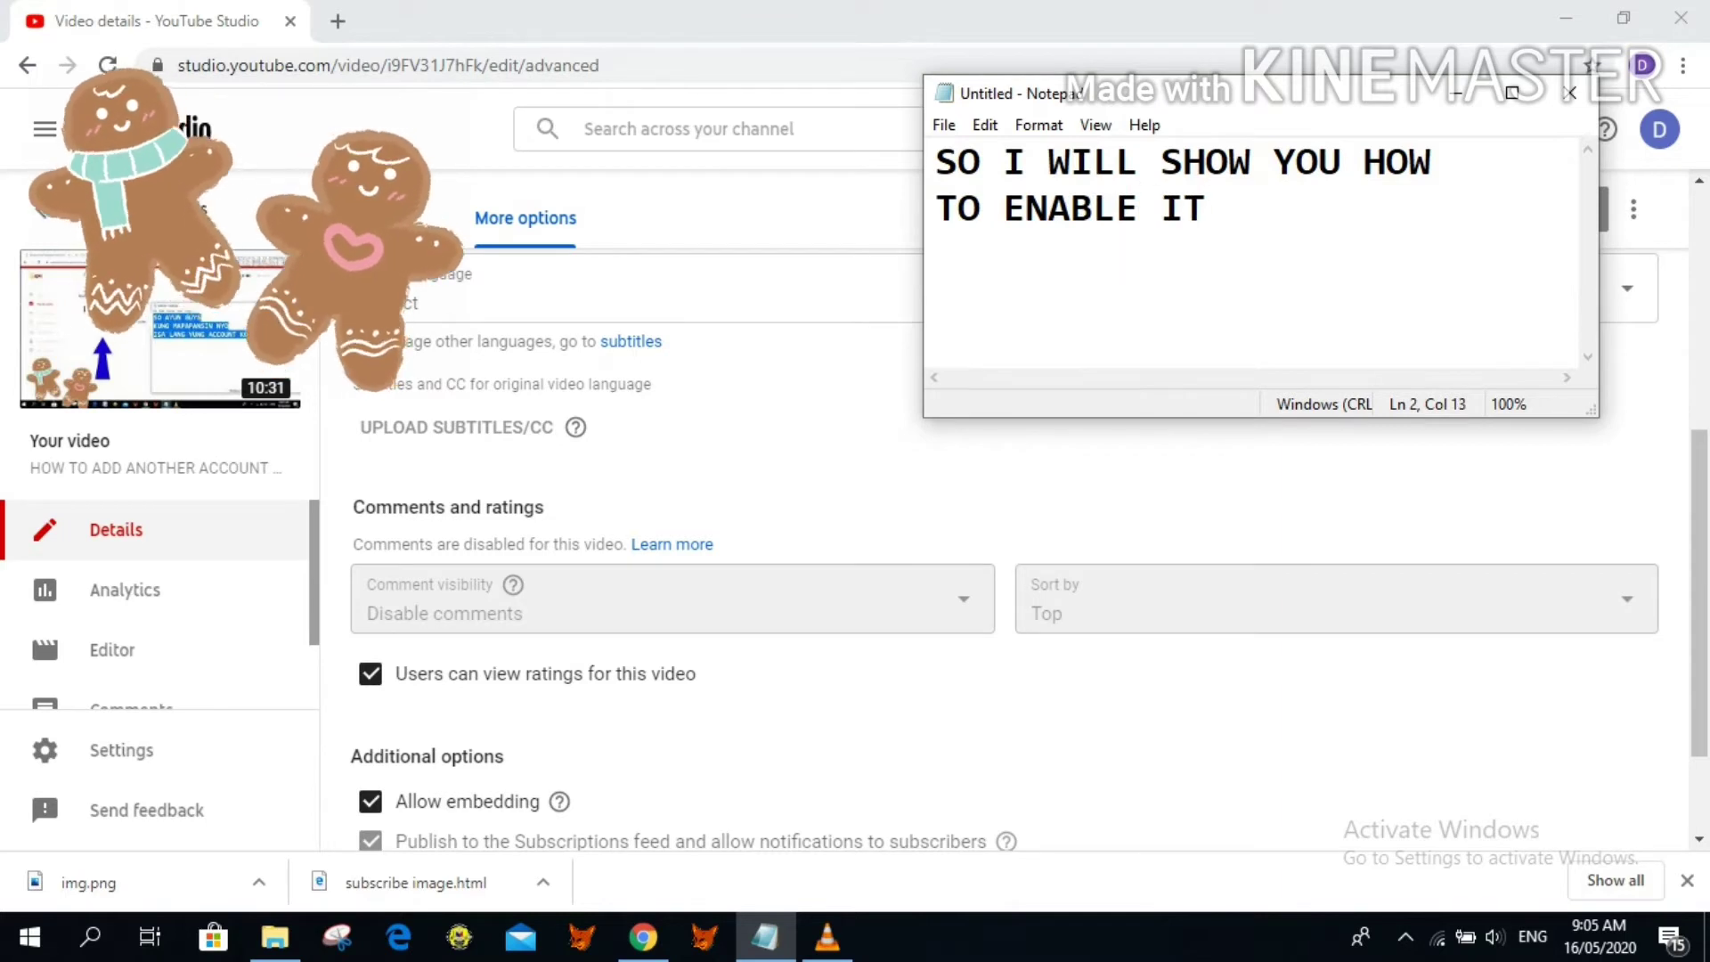
# - Replace the note's text with "GO TO BASIC", and show the Audience section of the video's basic details in YouTube Studio
pyautogui.hotkey('ctrl', 'a')
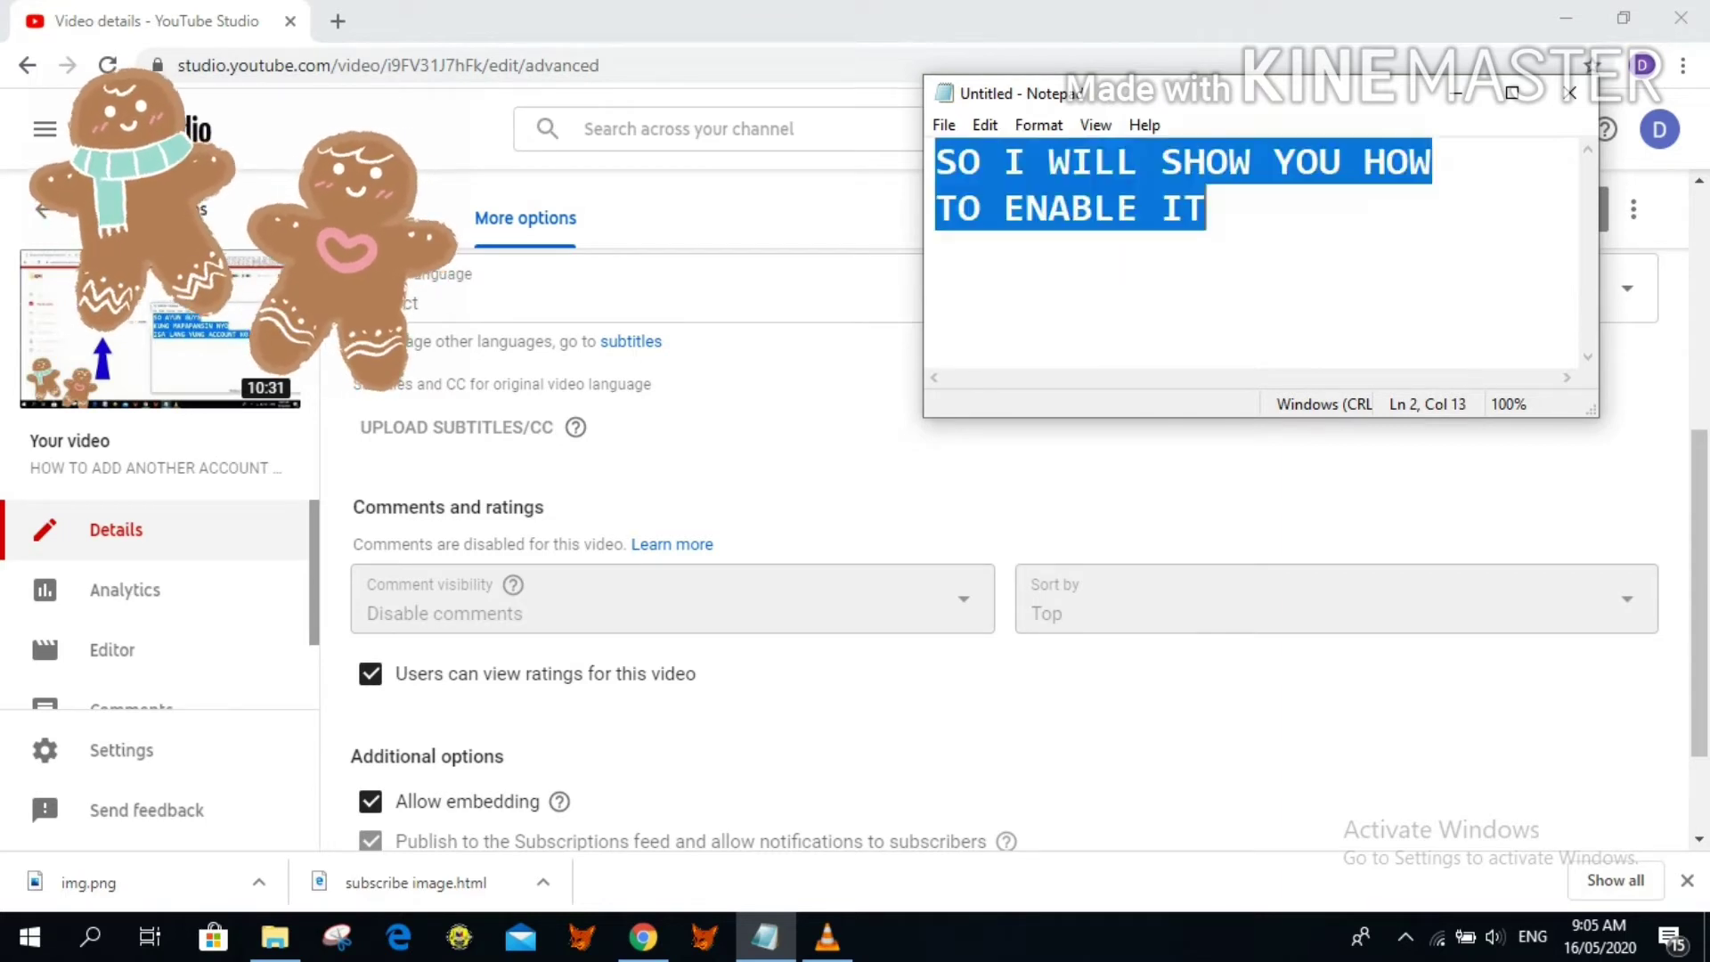
pyautogui.press('BackSpace')
pyautogui.write('GO TO BASIC')
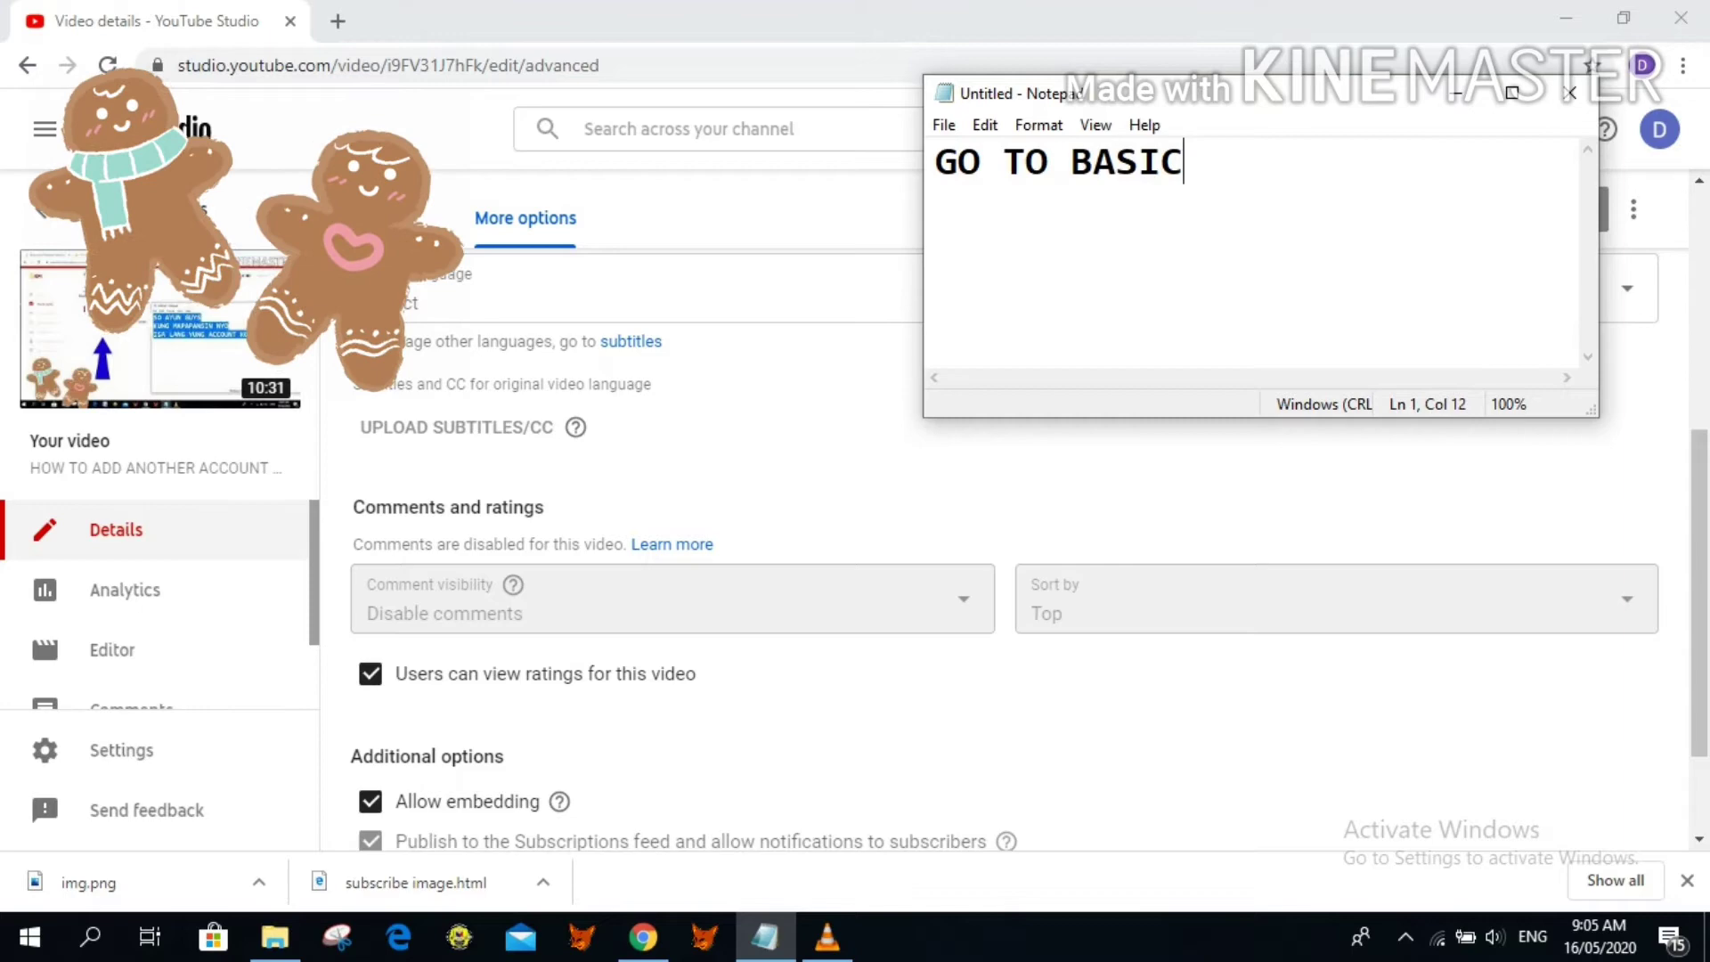
pyautogui.click(383, 218)
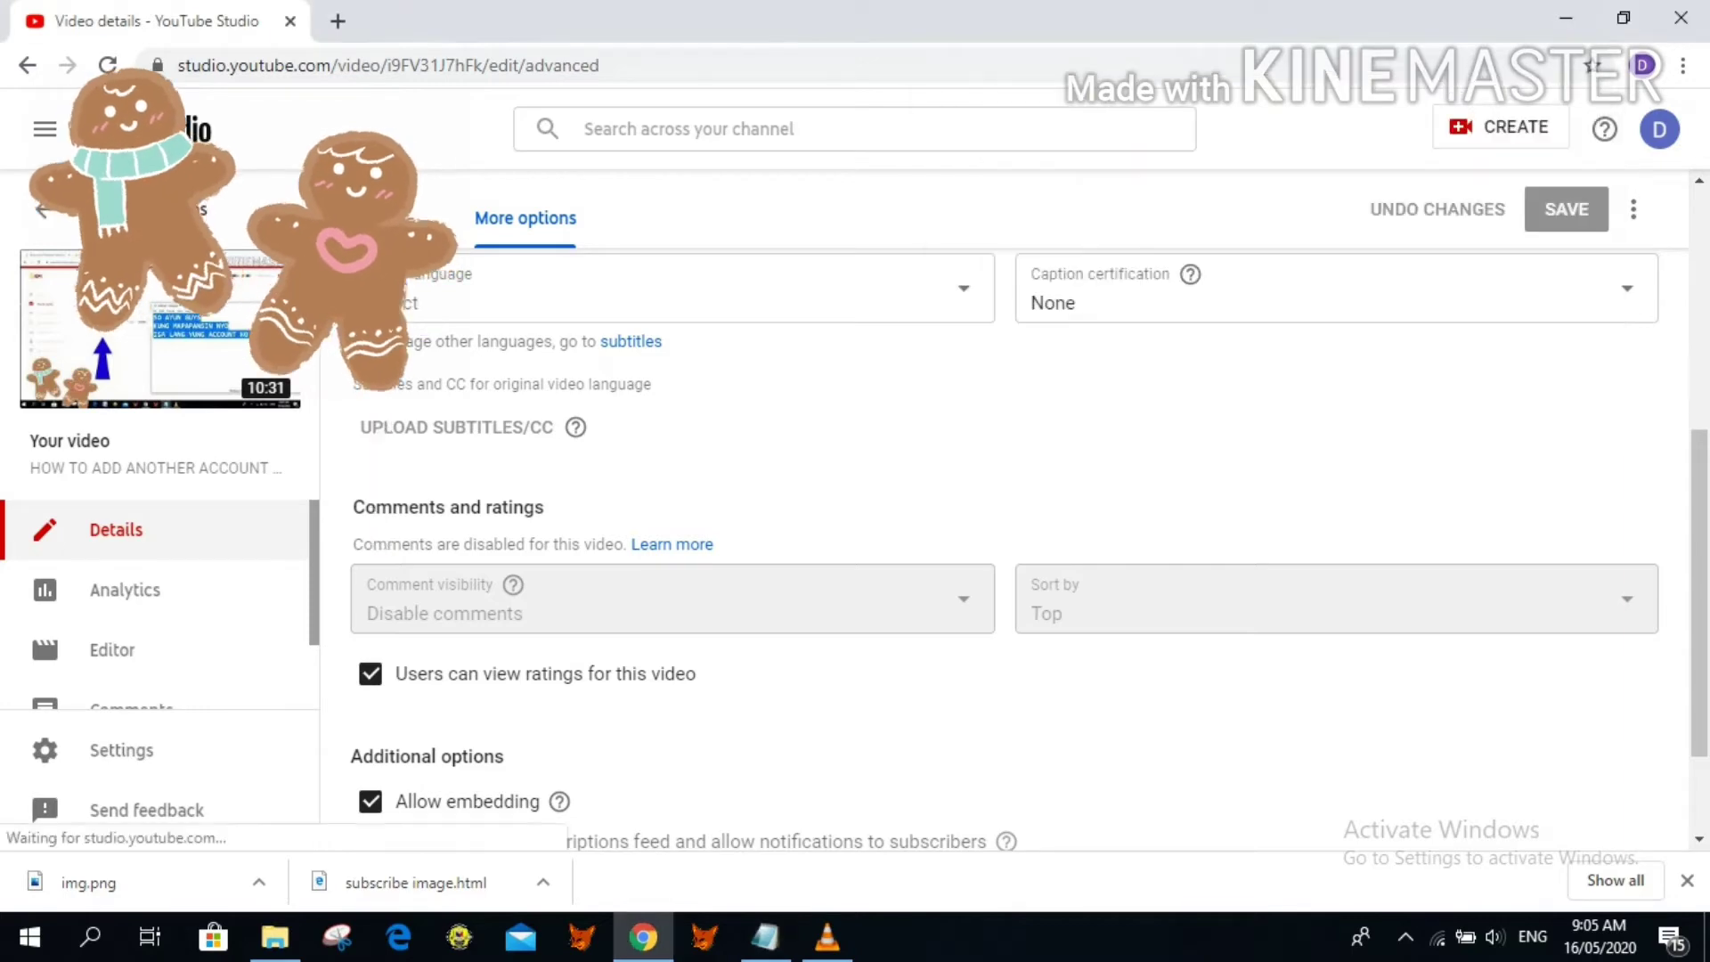
pyautogui.scroll(-2, 1019, 543)
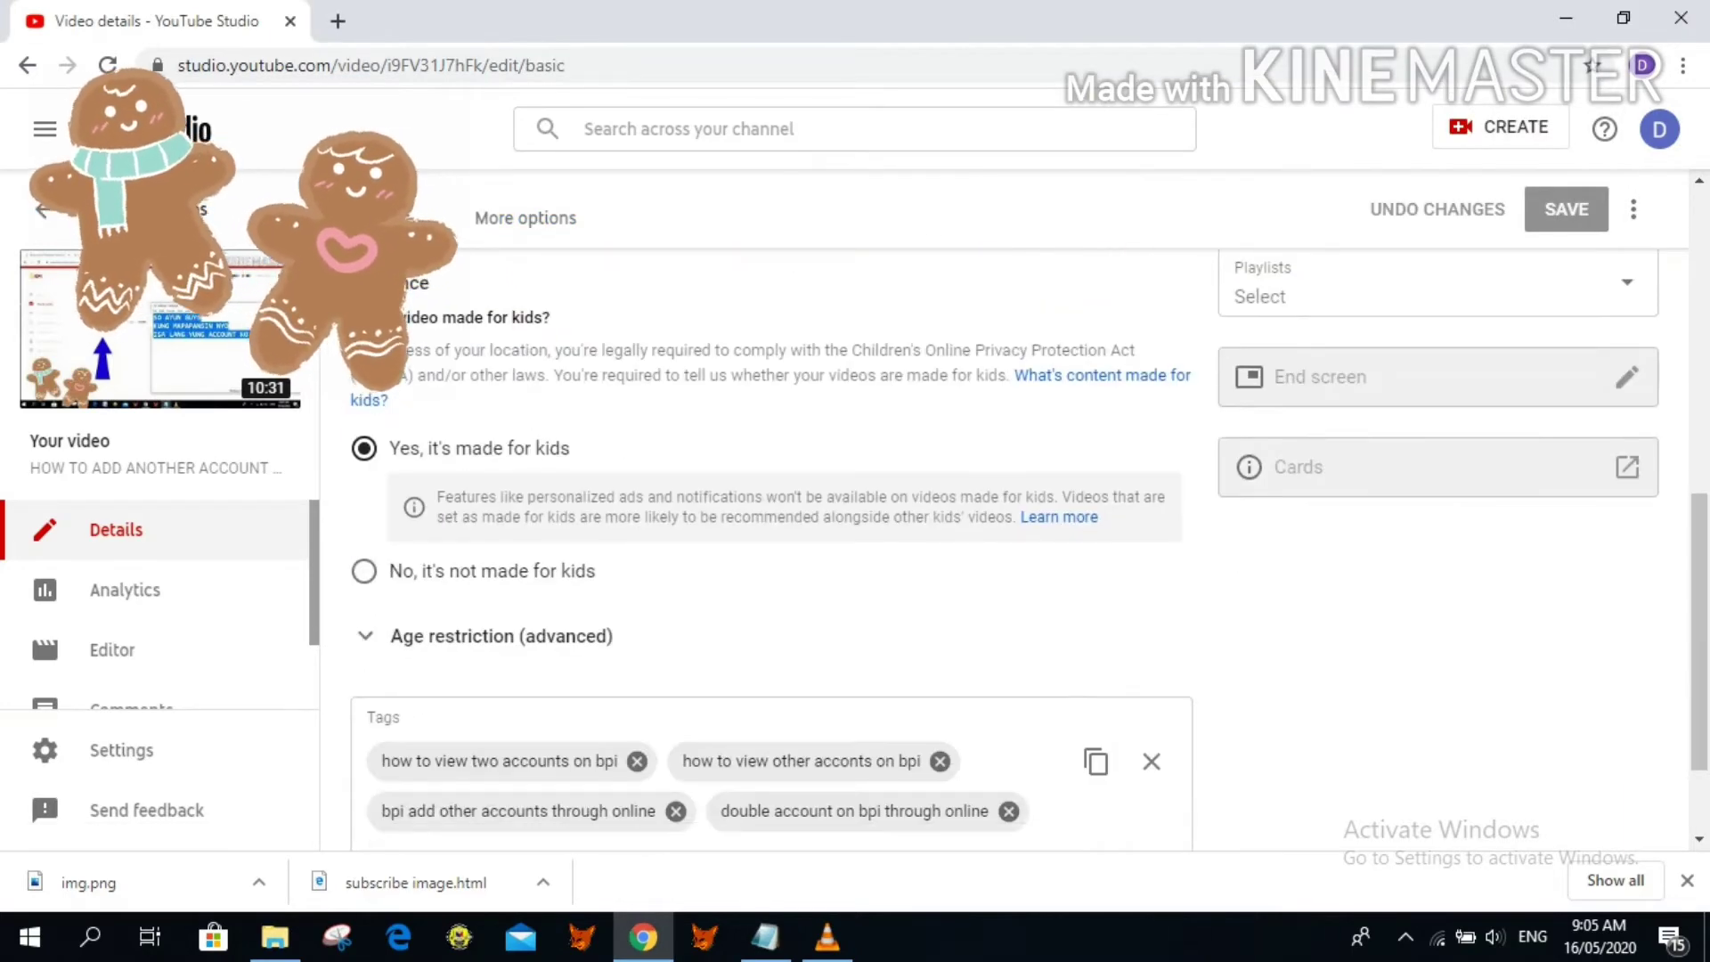
pyautogui.scroll(1, 1019, 543)
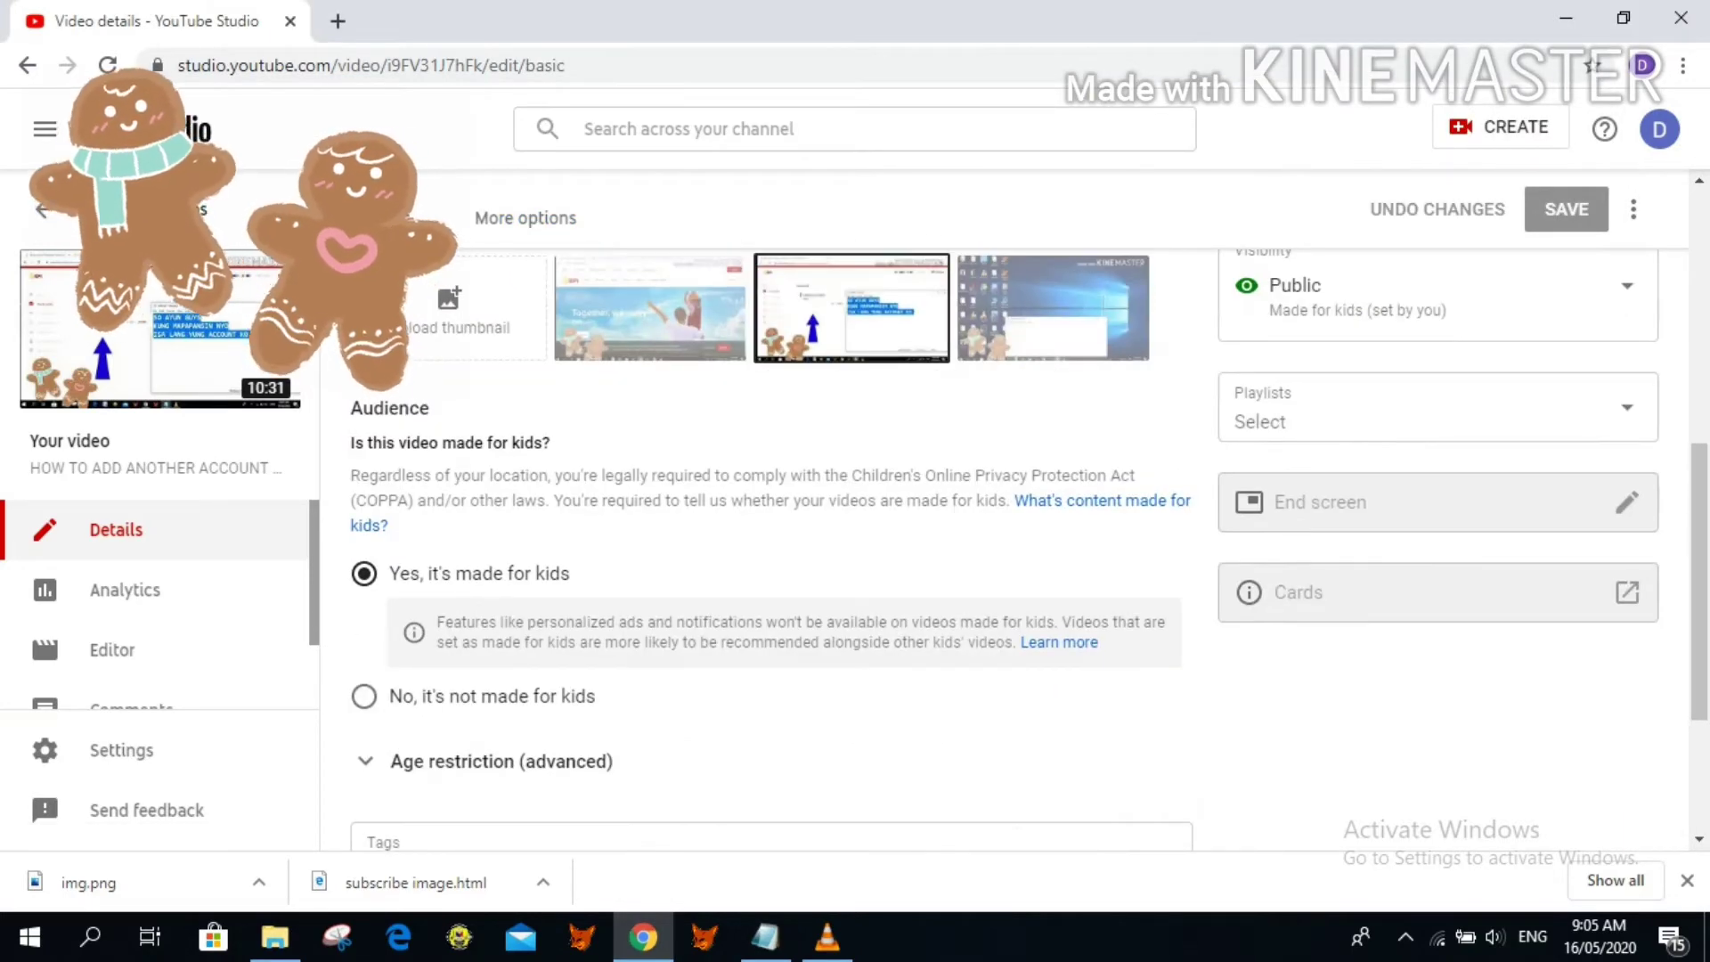
# - Replace the Notepad text with "CHOOSE NO ITS NOT MADE FOR KIDS" over two lines, and set the video's audience to not made for kids
pyautogui.click(765, 937)
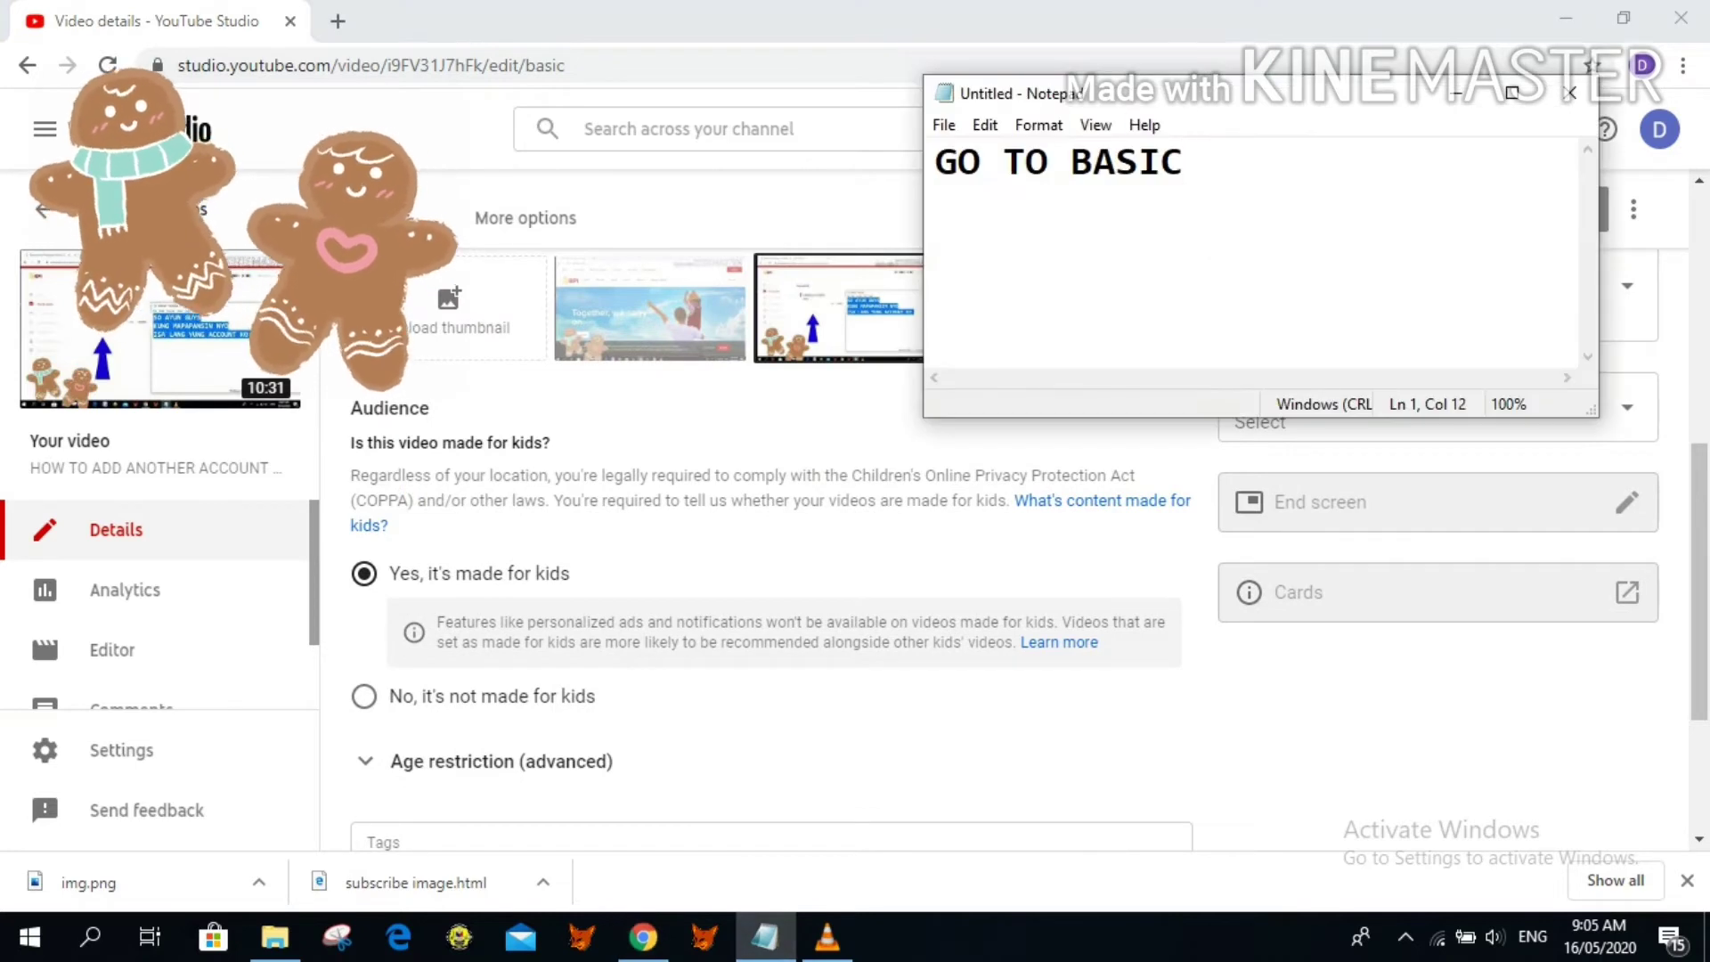
pyautogui.hotkey('ctrl', 'a')
pyautogui.press('BackSpace')
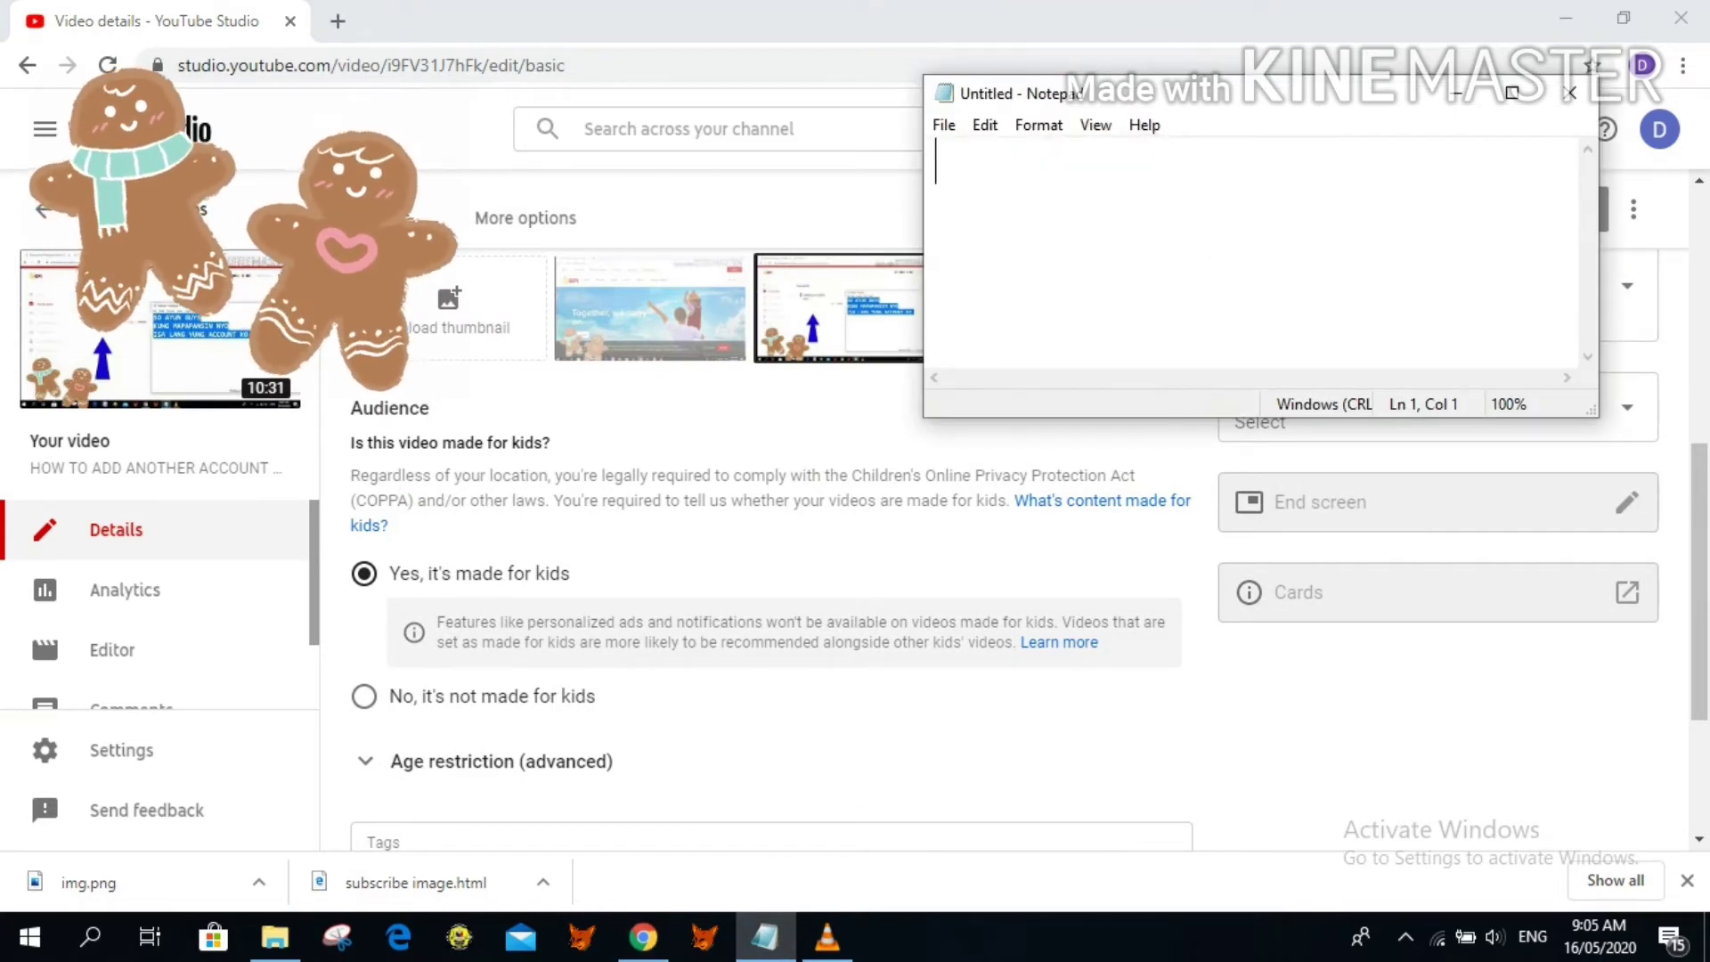
pyautogui.write('CHOO')
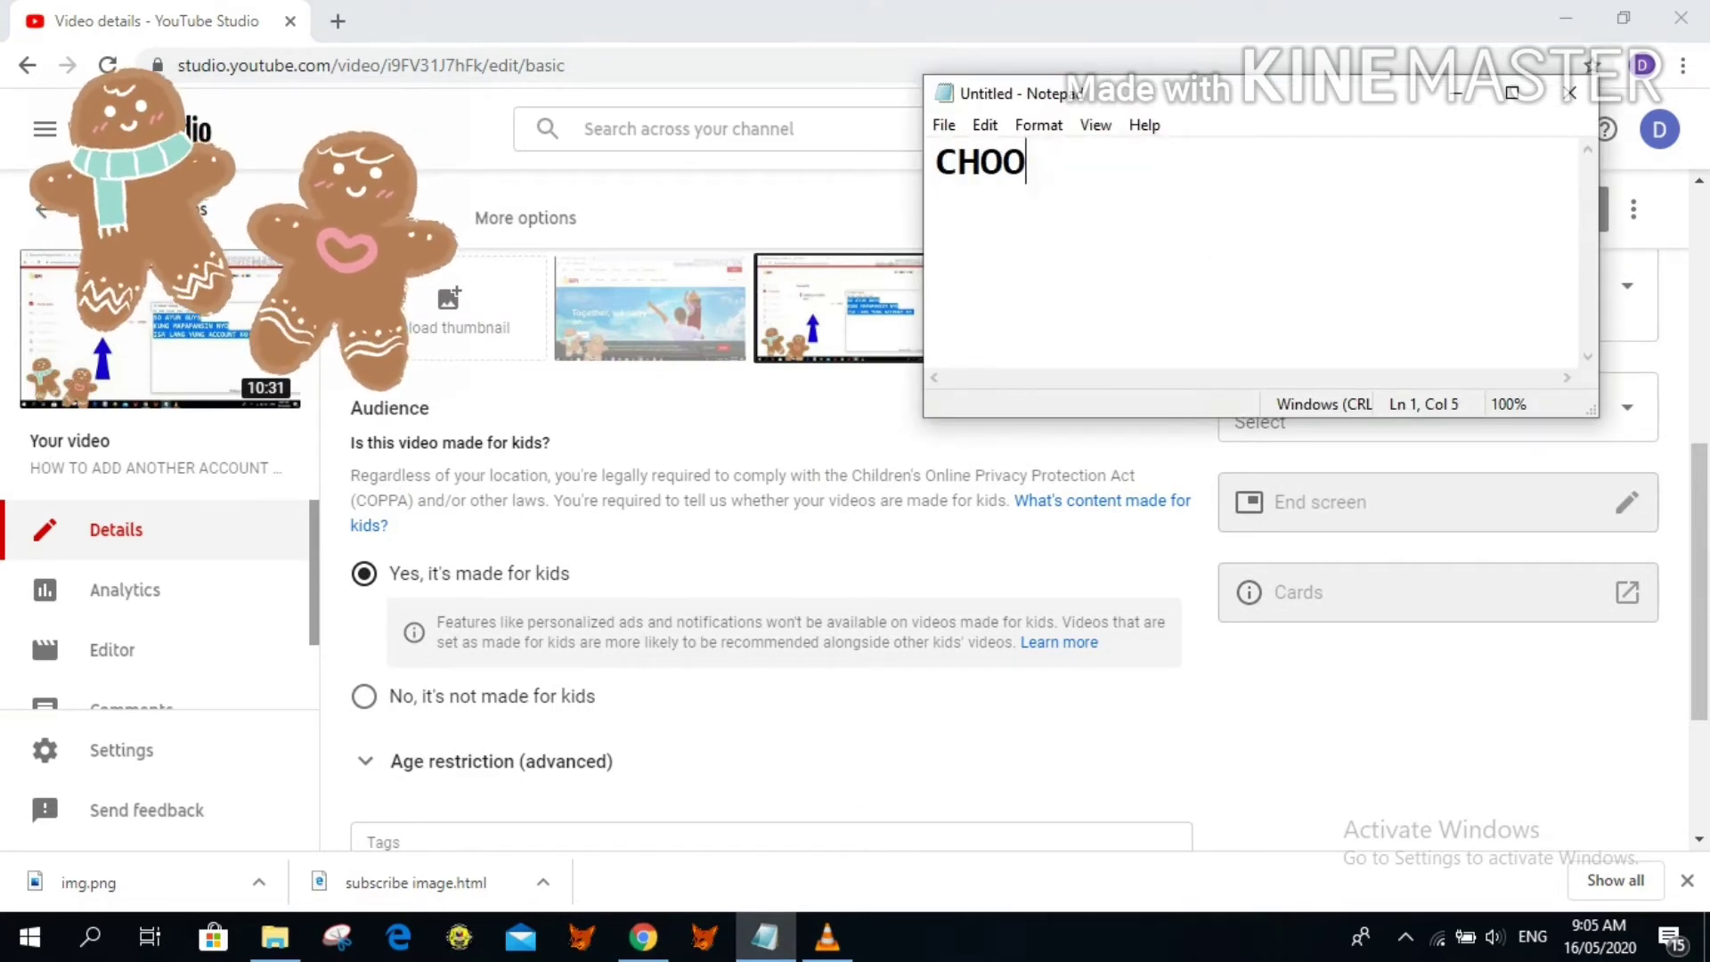
pyautogui.write('SE NO ITS')
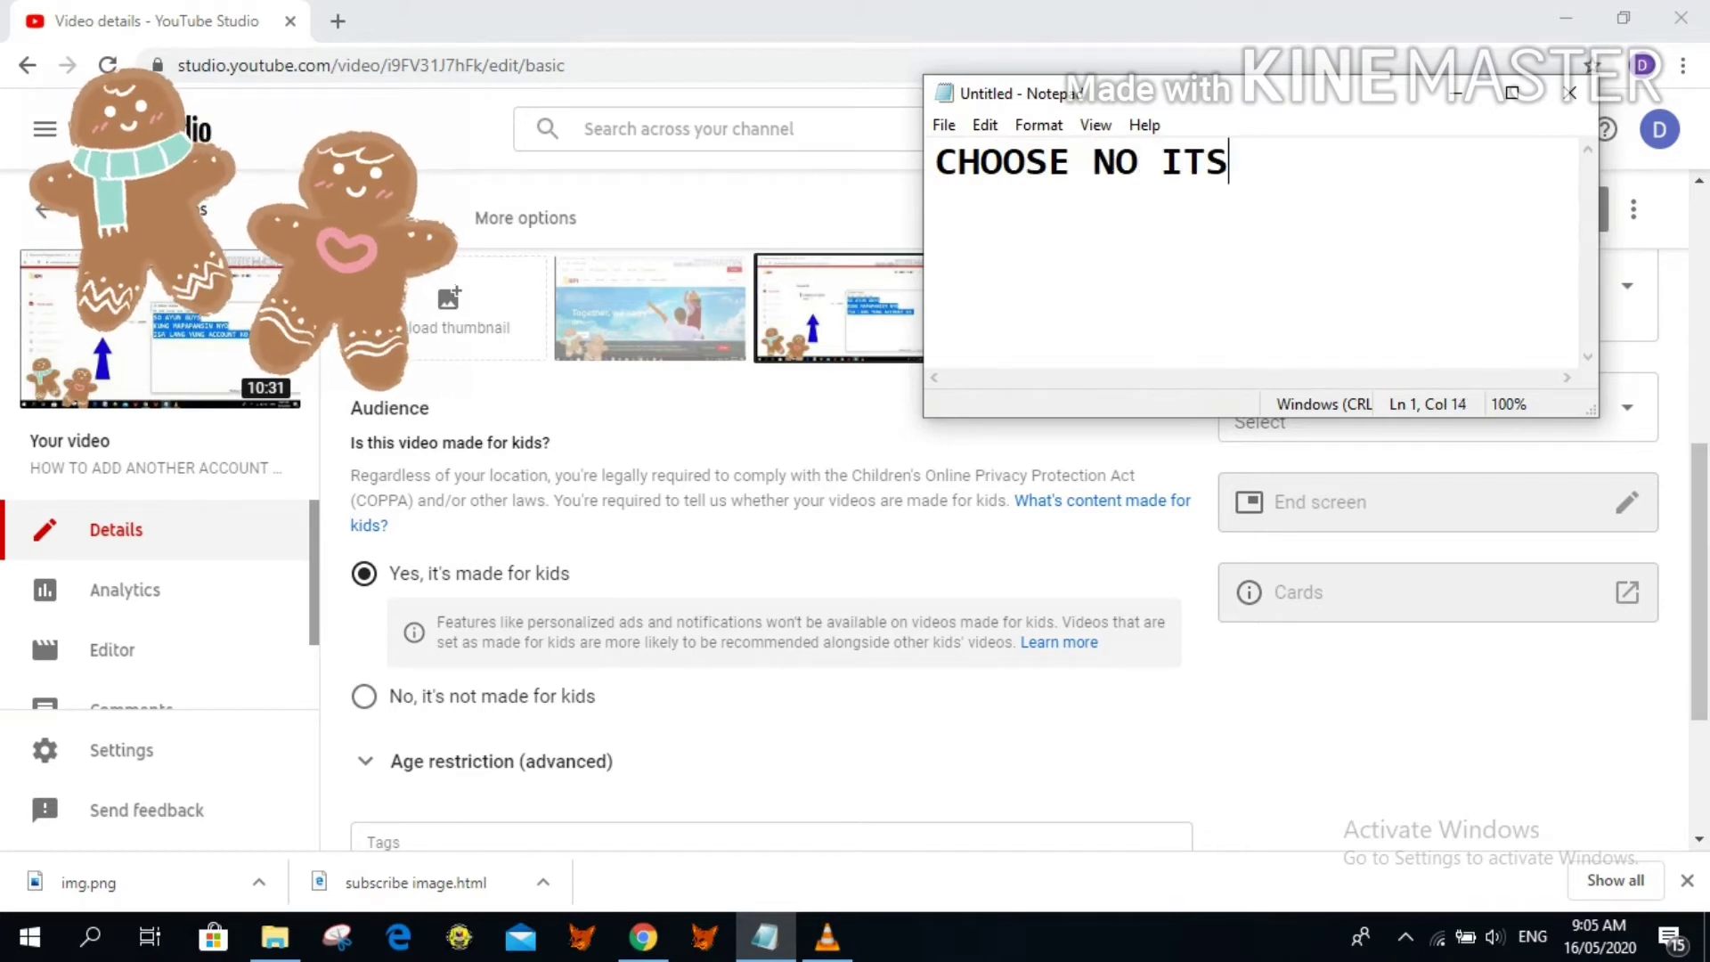
pyautogui.write(' NOT MADE FOR')
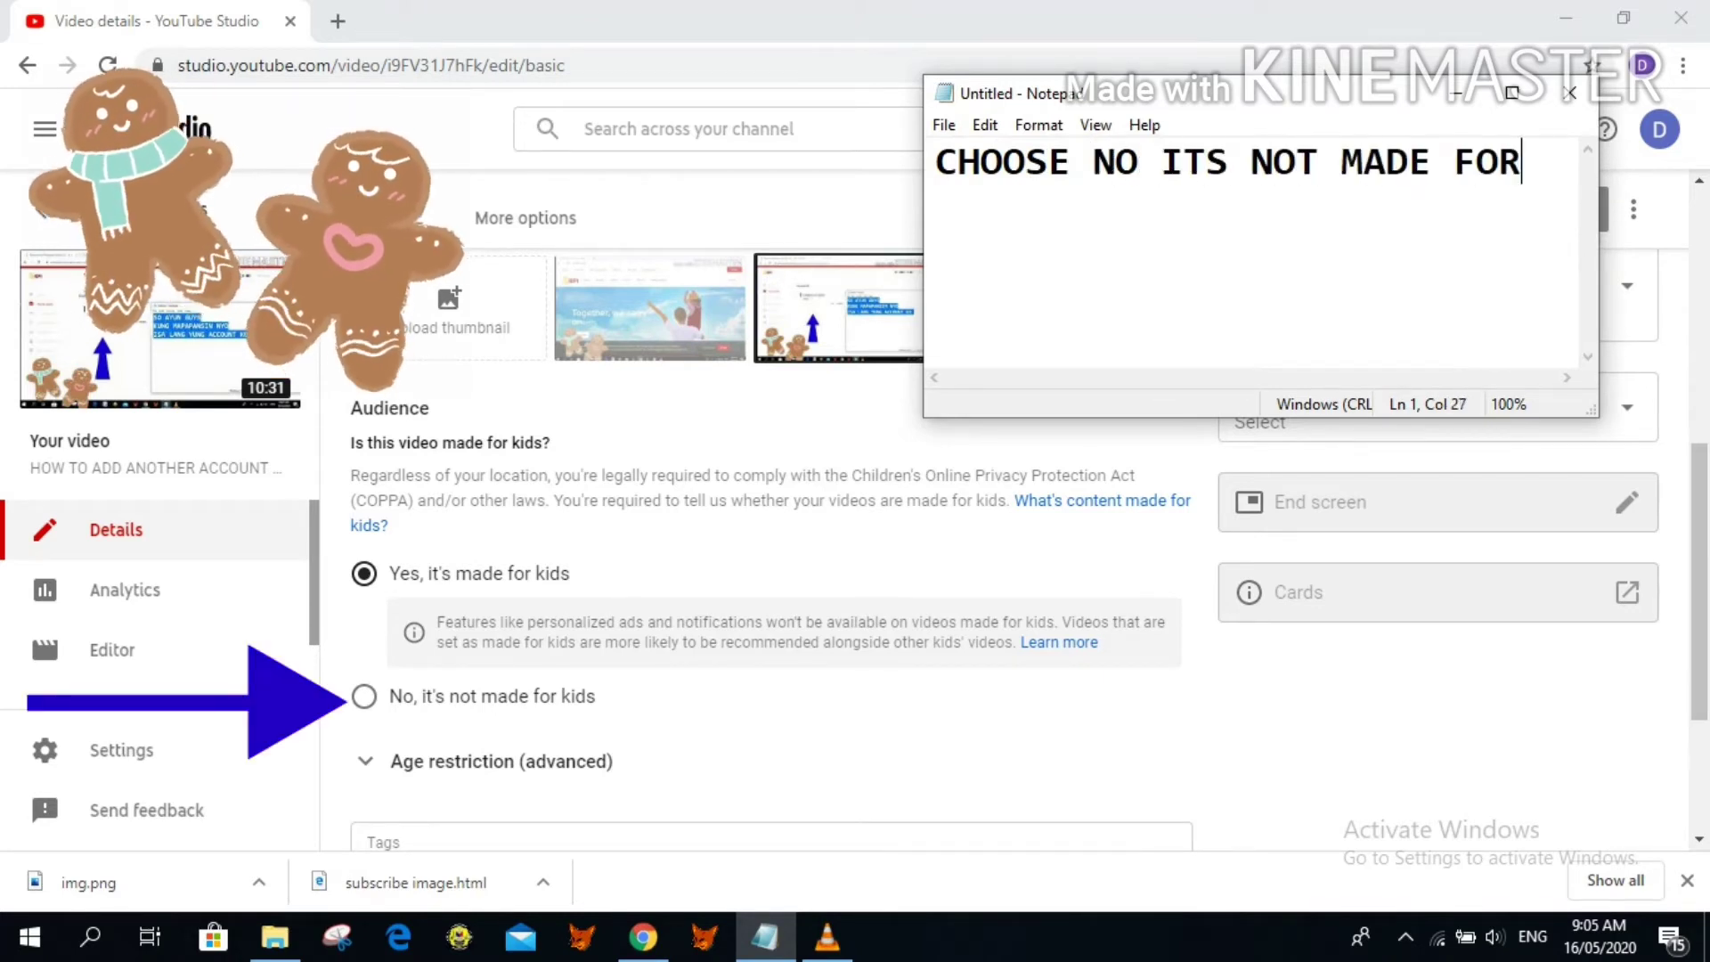
pyautogui.press('Return')
pyautogui.write('KIDS')
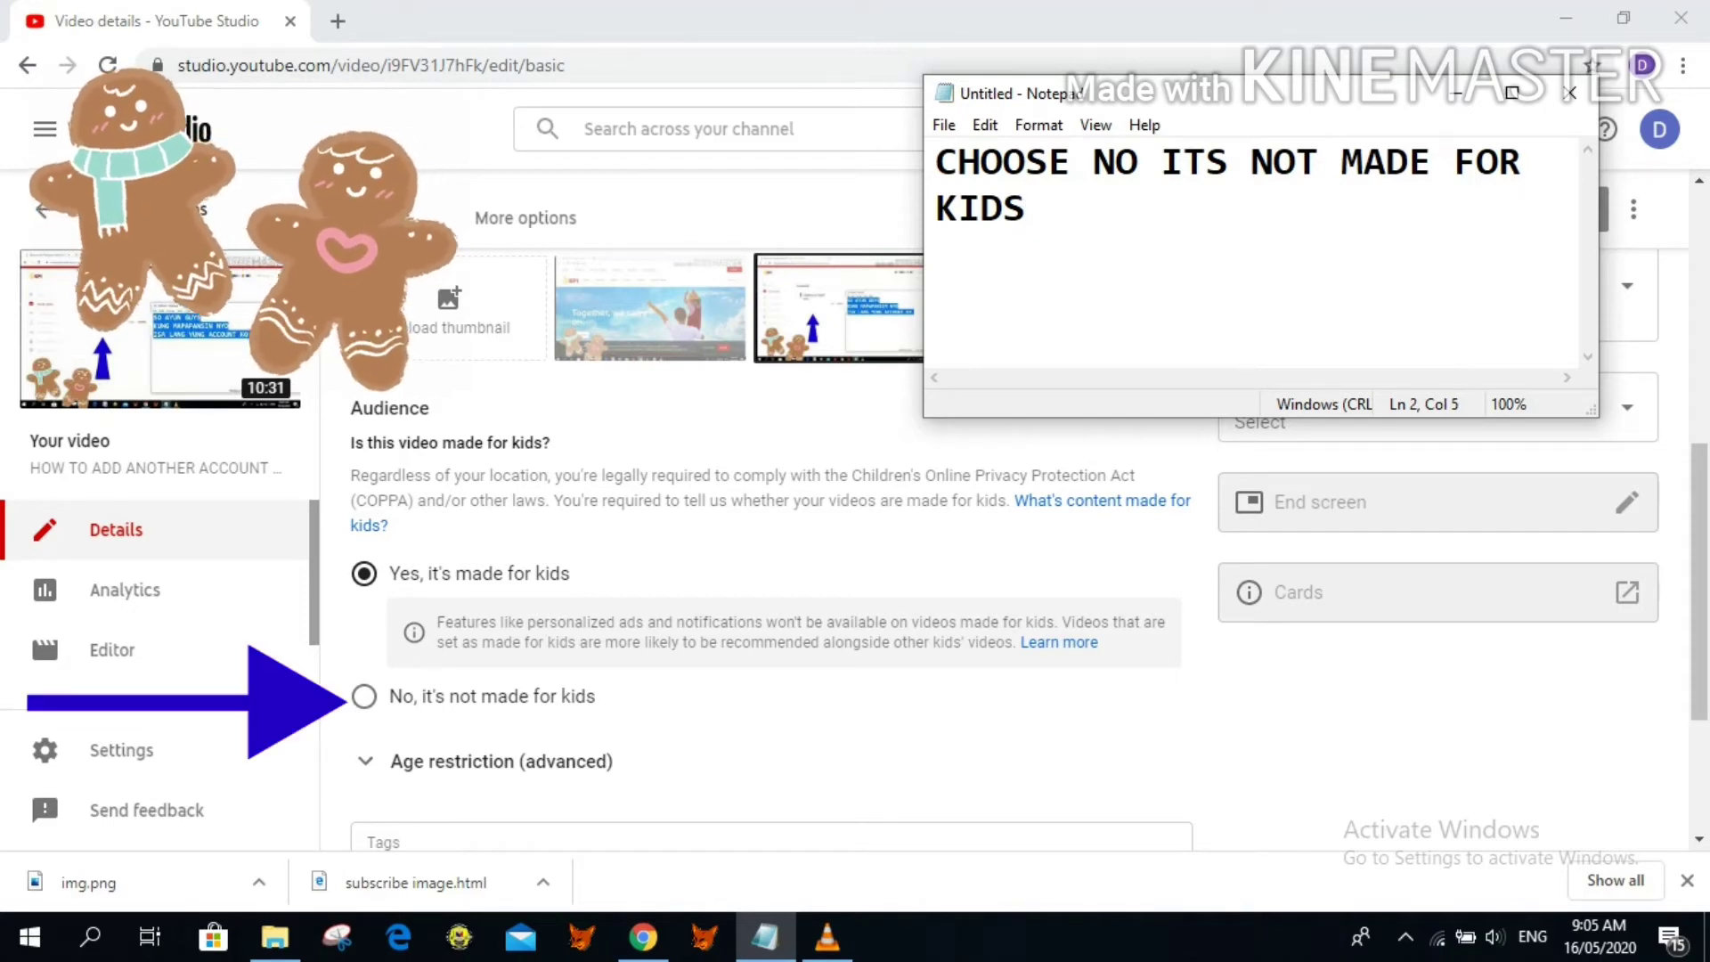
pyautogui.hotkey('alt', 'Tab')
pyautogui.click(365, 696)
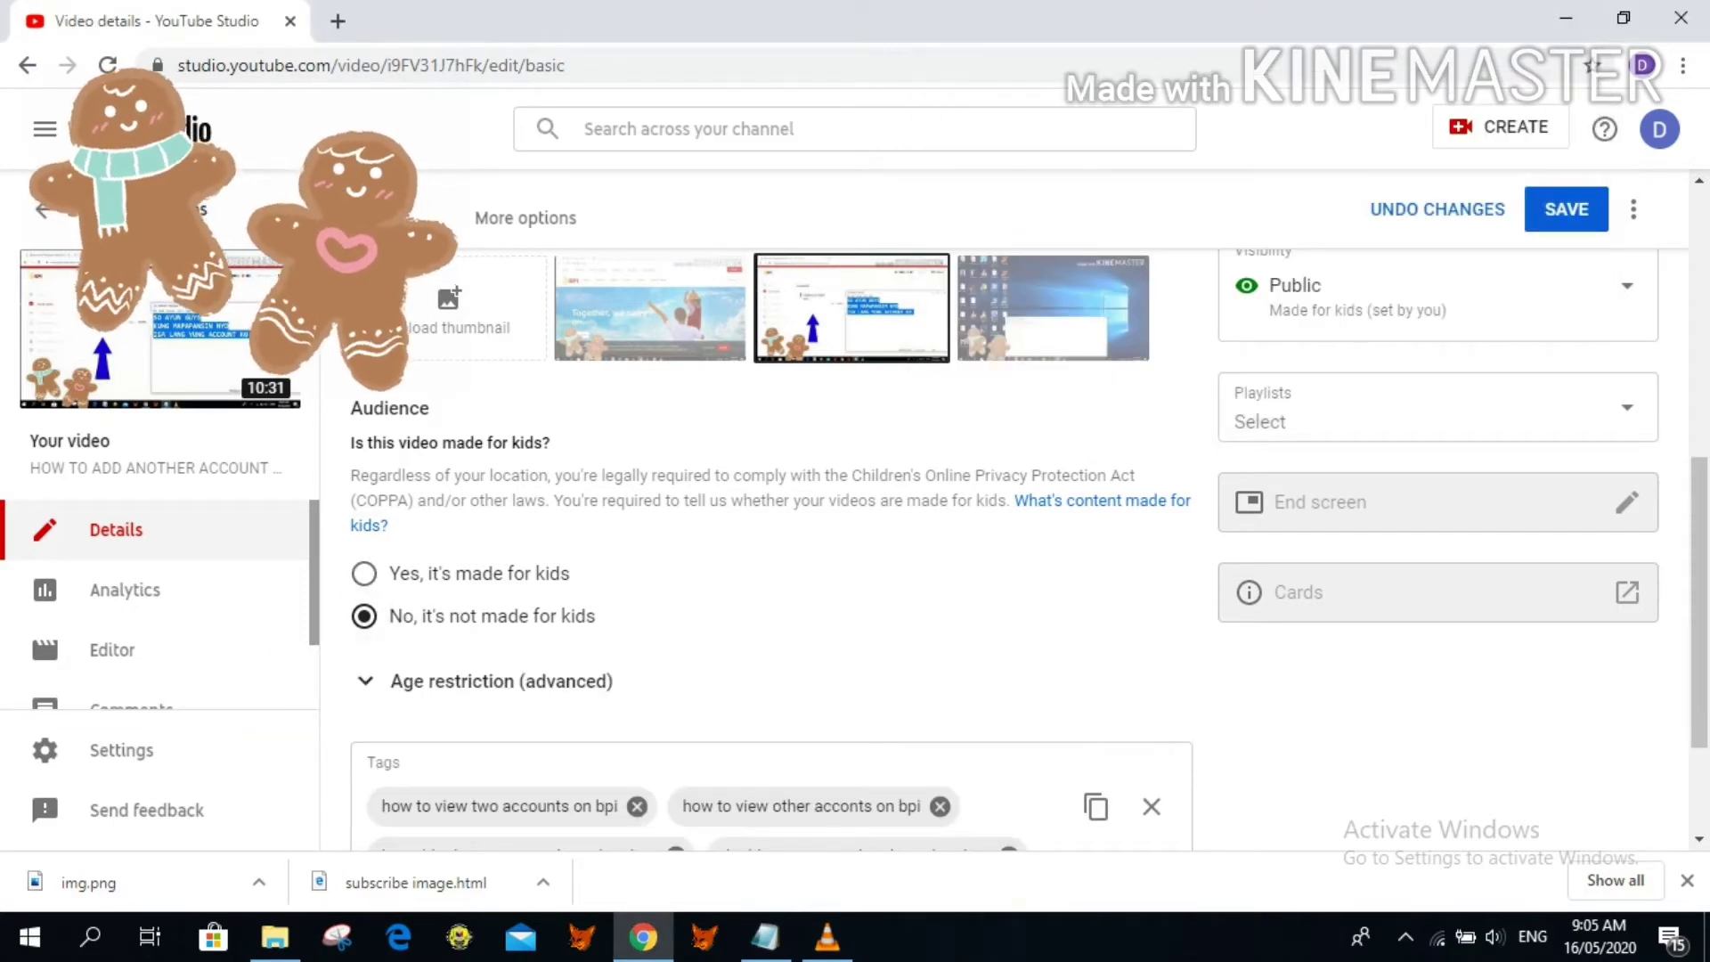
# - Replace the Notepad text with "THEN CLICK AGE RESTRICTION ( ADVANCED)" over two lines, and expand the video's advanced age restriction options
pyautogui.hotkey('alt', 'Tab')
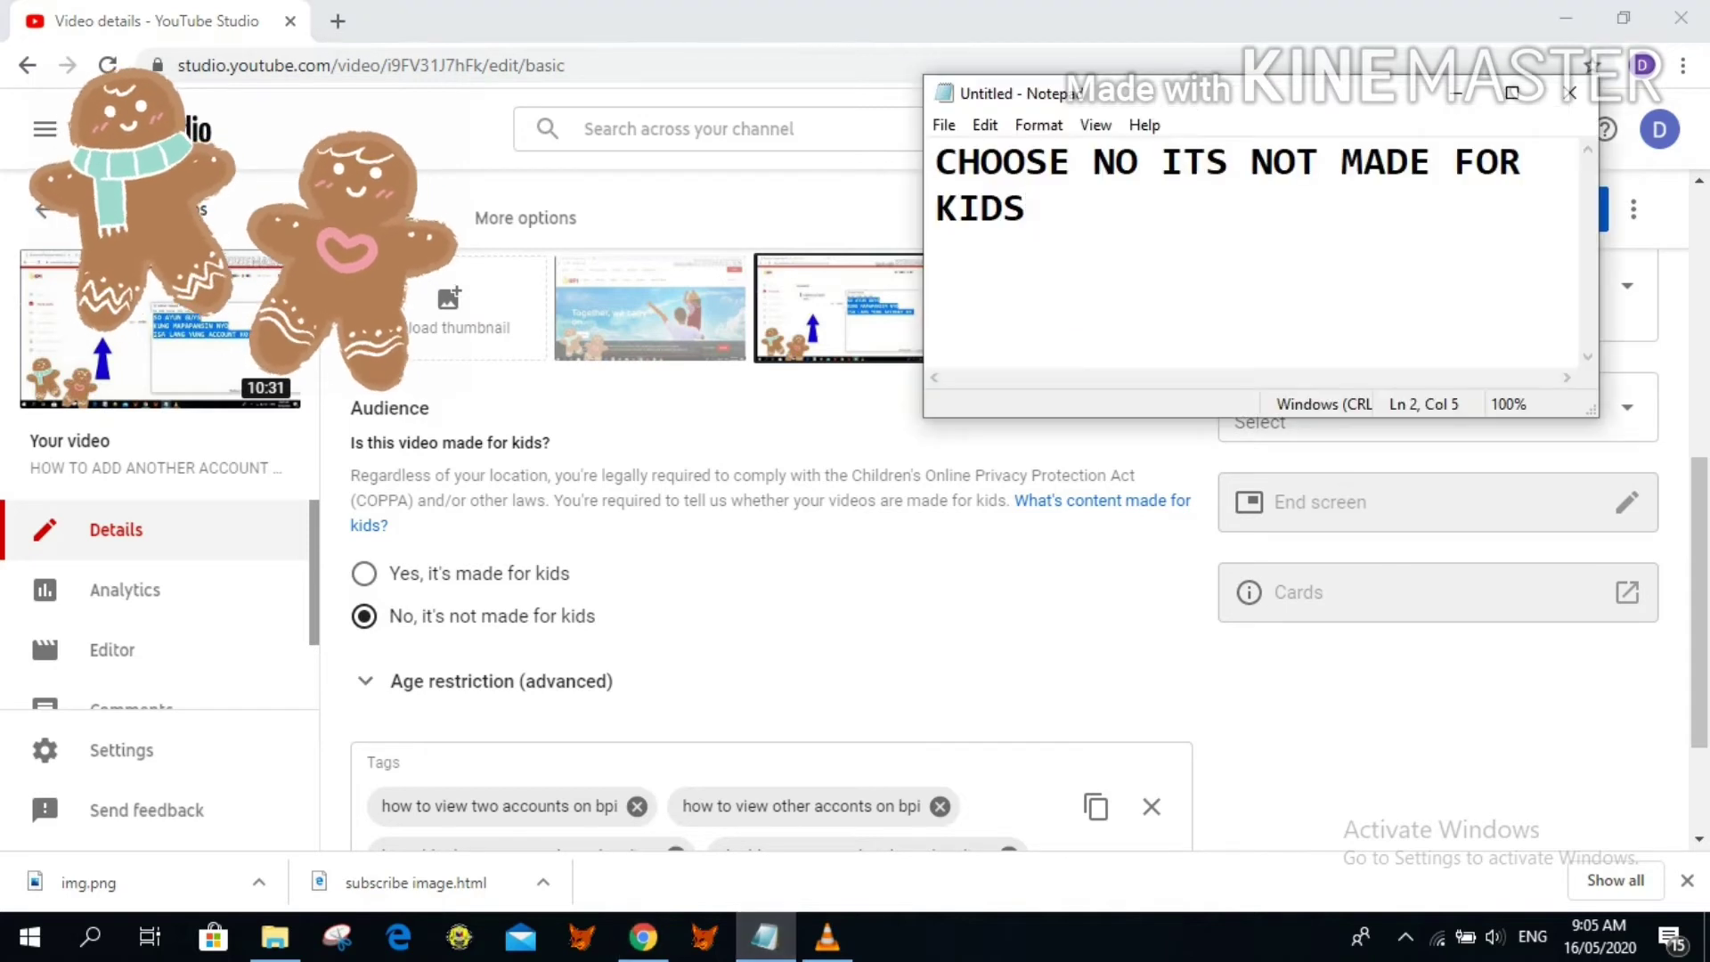
pyautogui.hotkey('ctrl', 'a')
pyautogui.press('BackSpace')
pyautogui.write('THEN ')
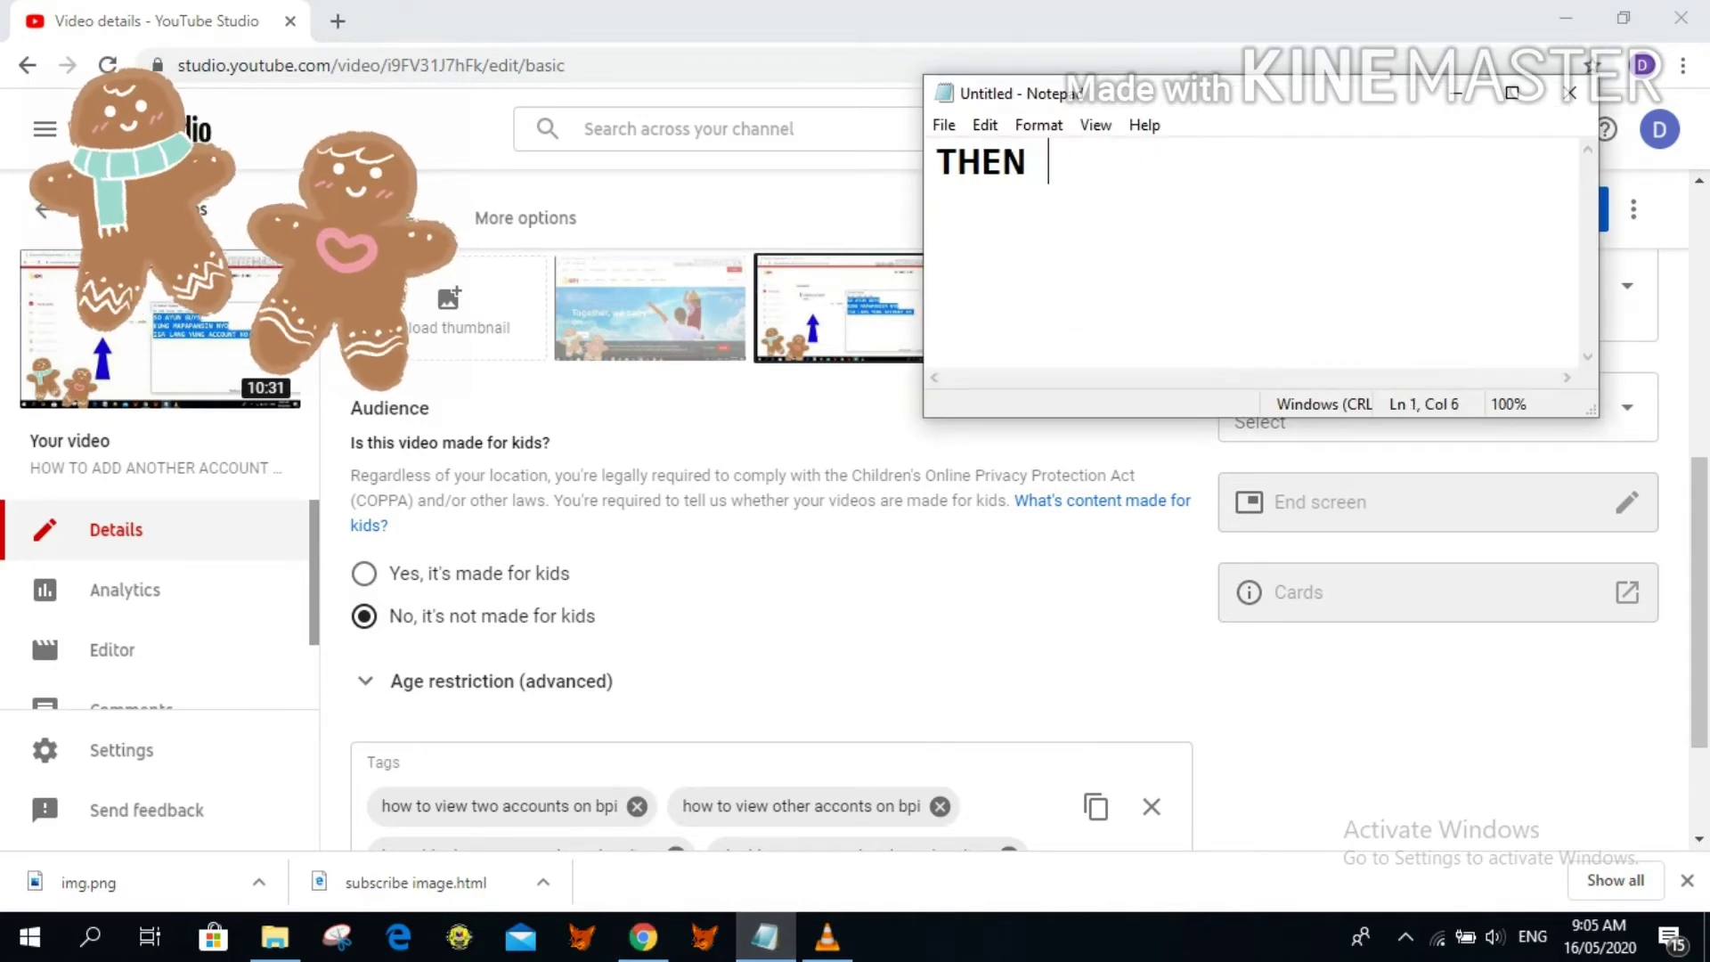
pyautogui.write('CLICK')
pyautogui.press('Return')
pyautogui.write('A')
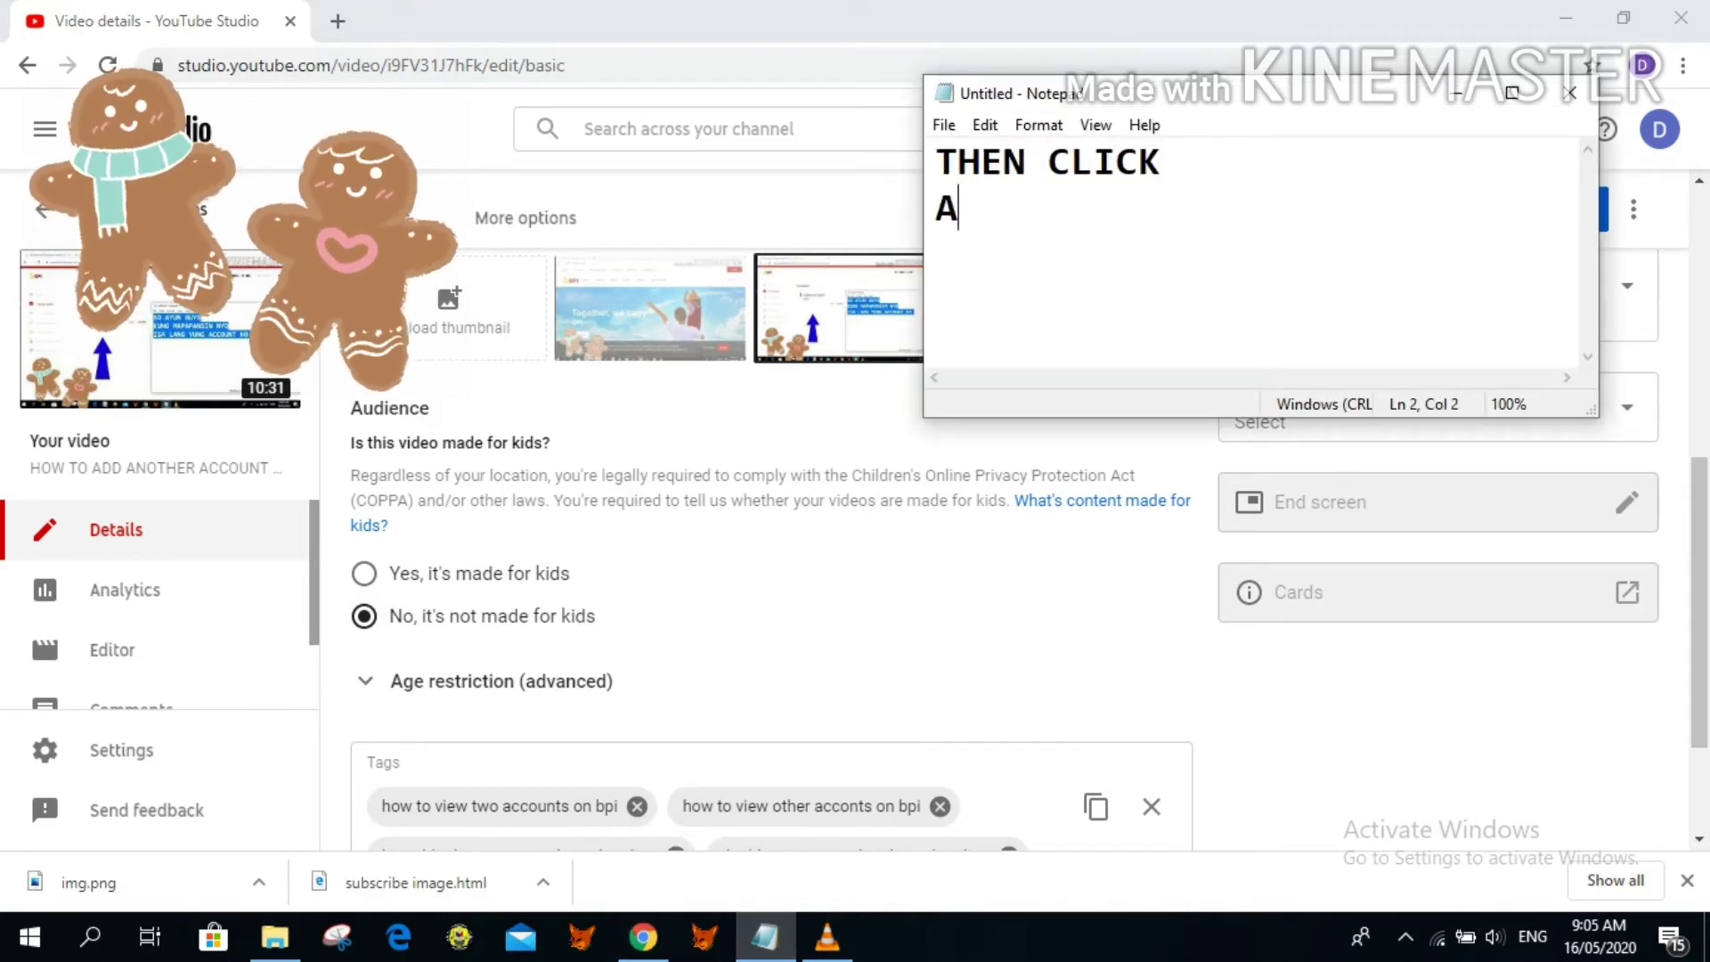
pyautogui.write('GE RESTRICTION ')
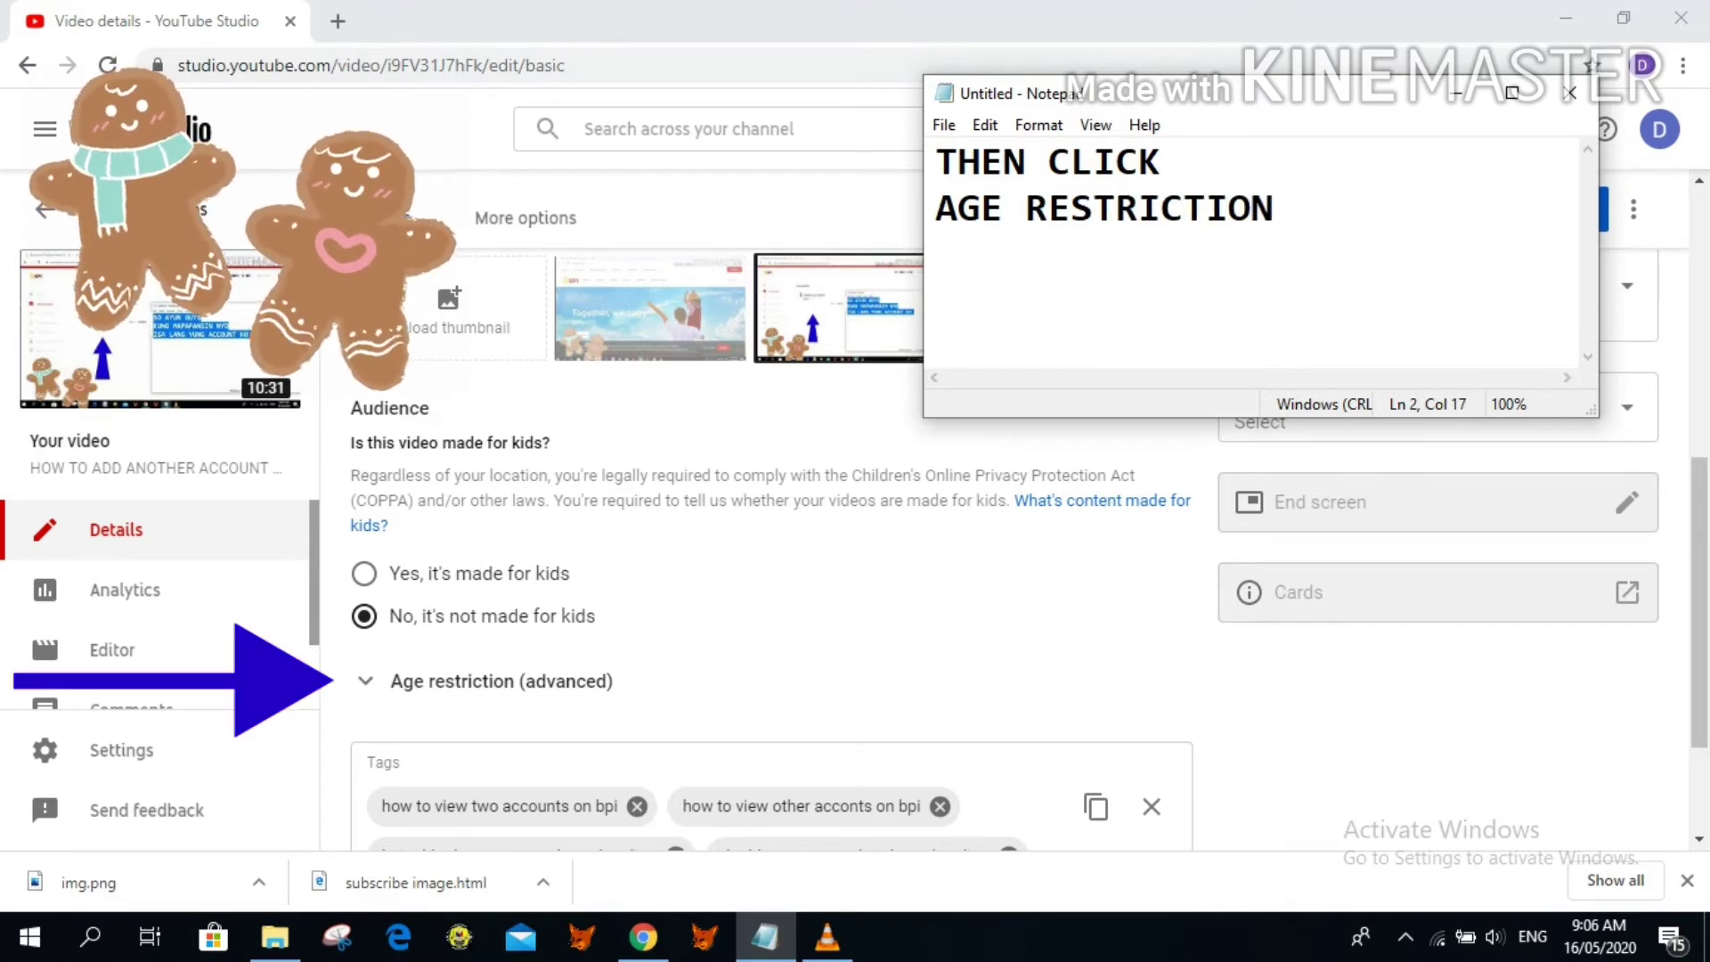
pyautogui.write('( AD')
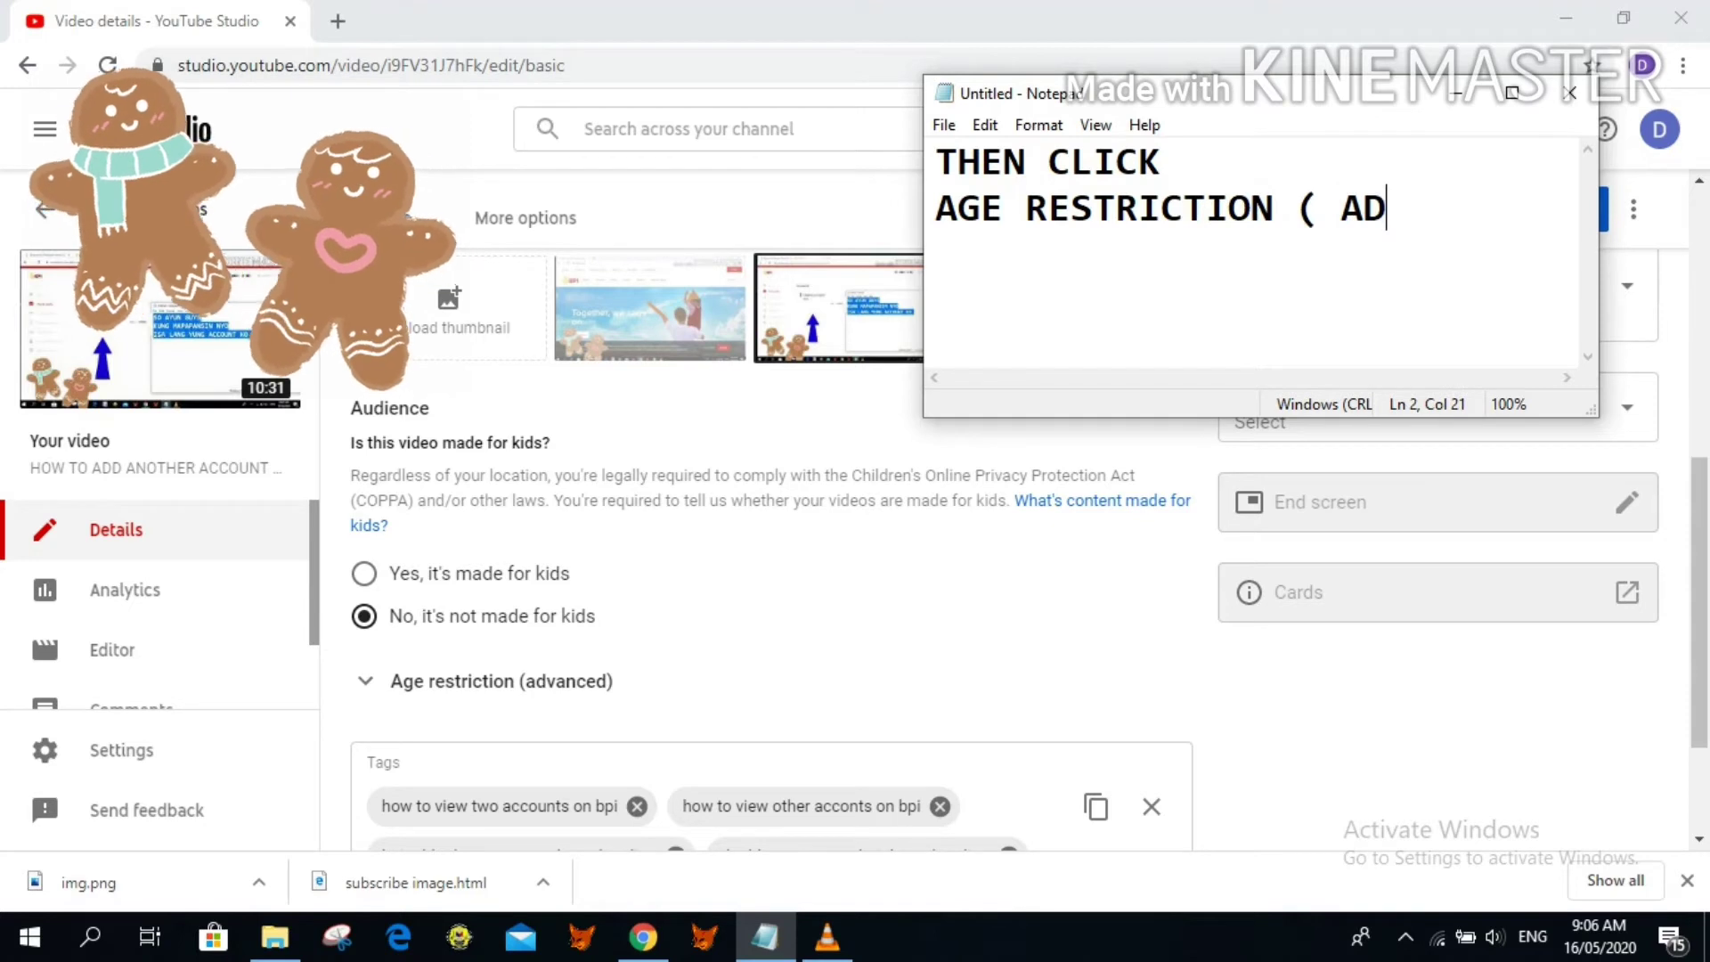
pyautogui.write('VANCED)')
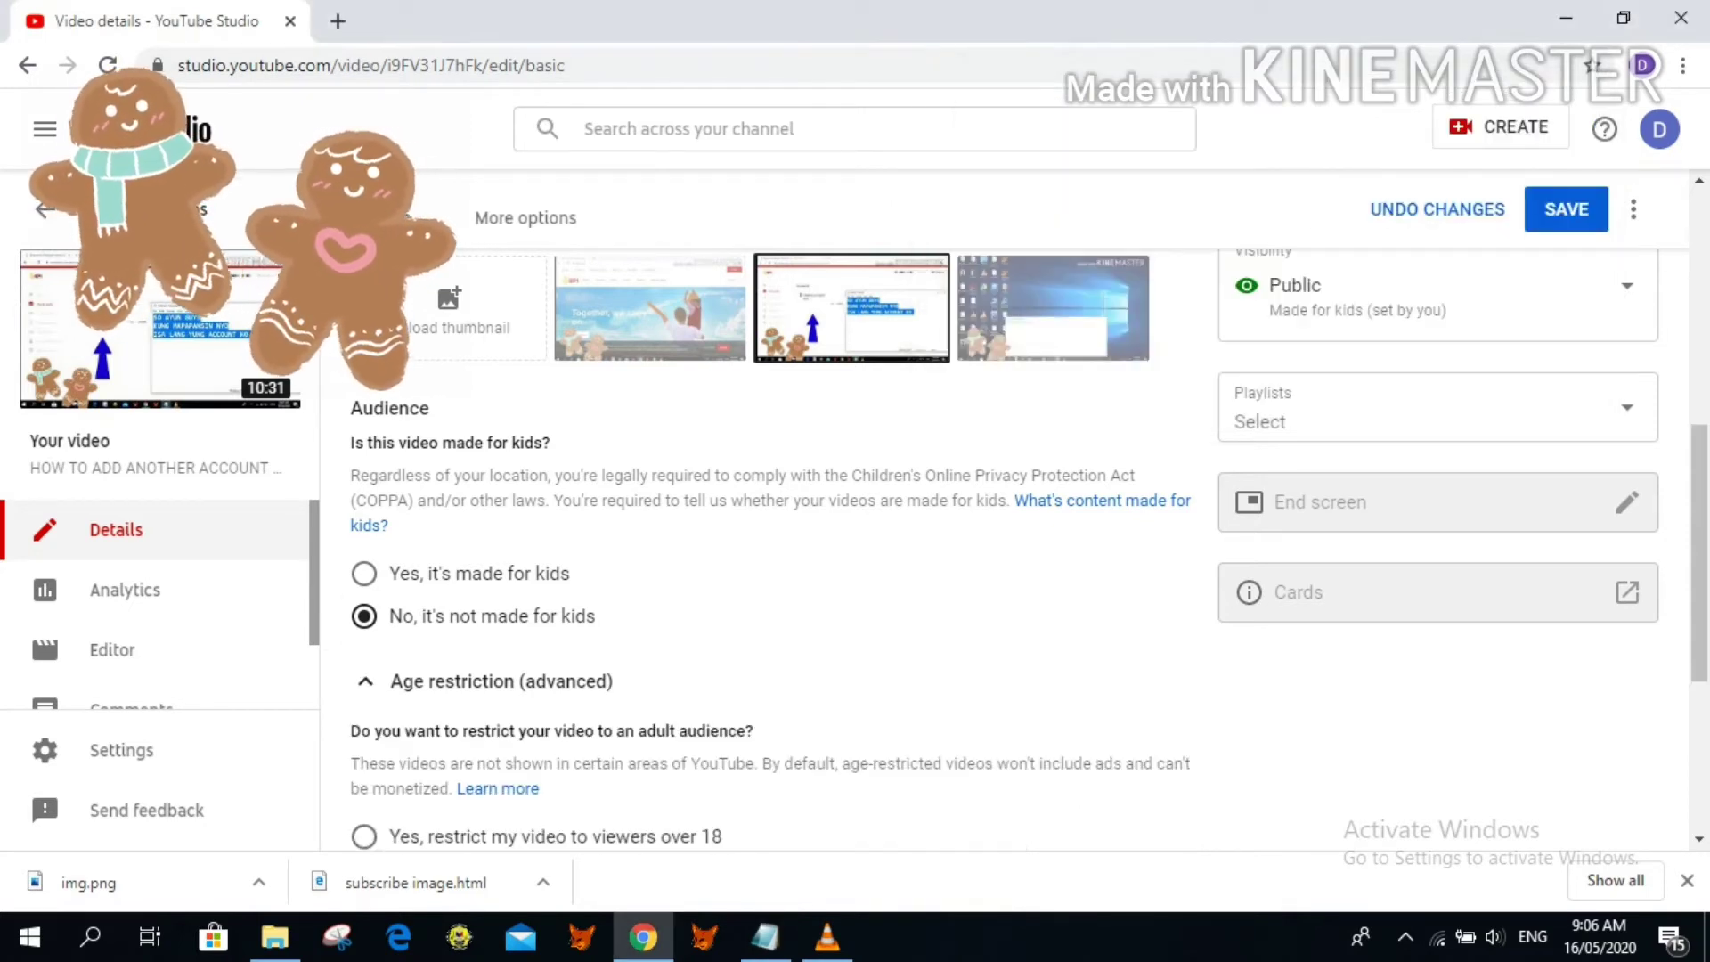
pyautogui.scroll(-3, 772, 535)
# - Replace the Notepad text with "CHOOSE NO, DON'T RESTRICT" over two lines, and set the video not to be restricted to viewers over 18
pyautogui.hotkey('alt', 'Tab')
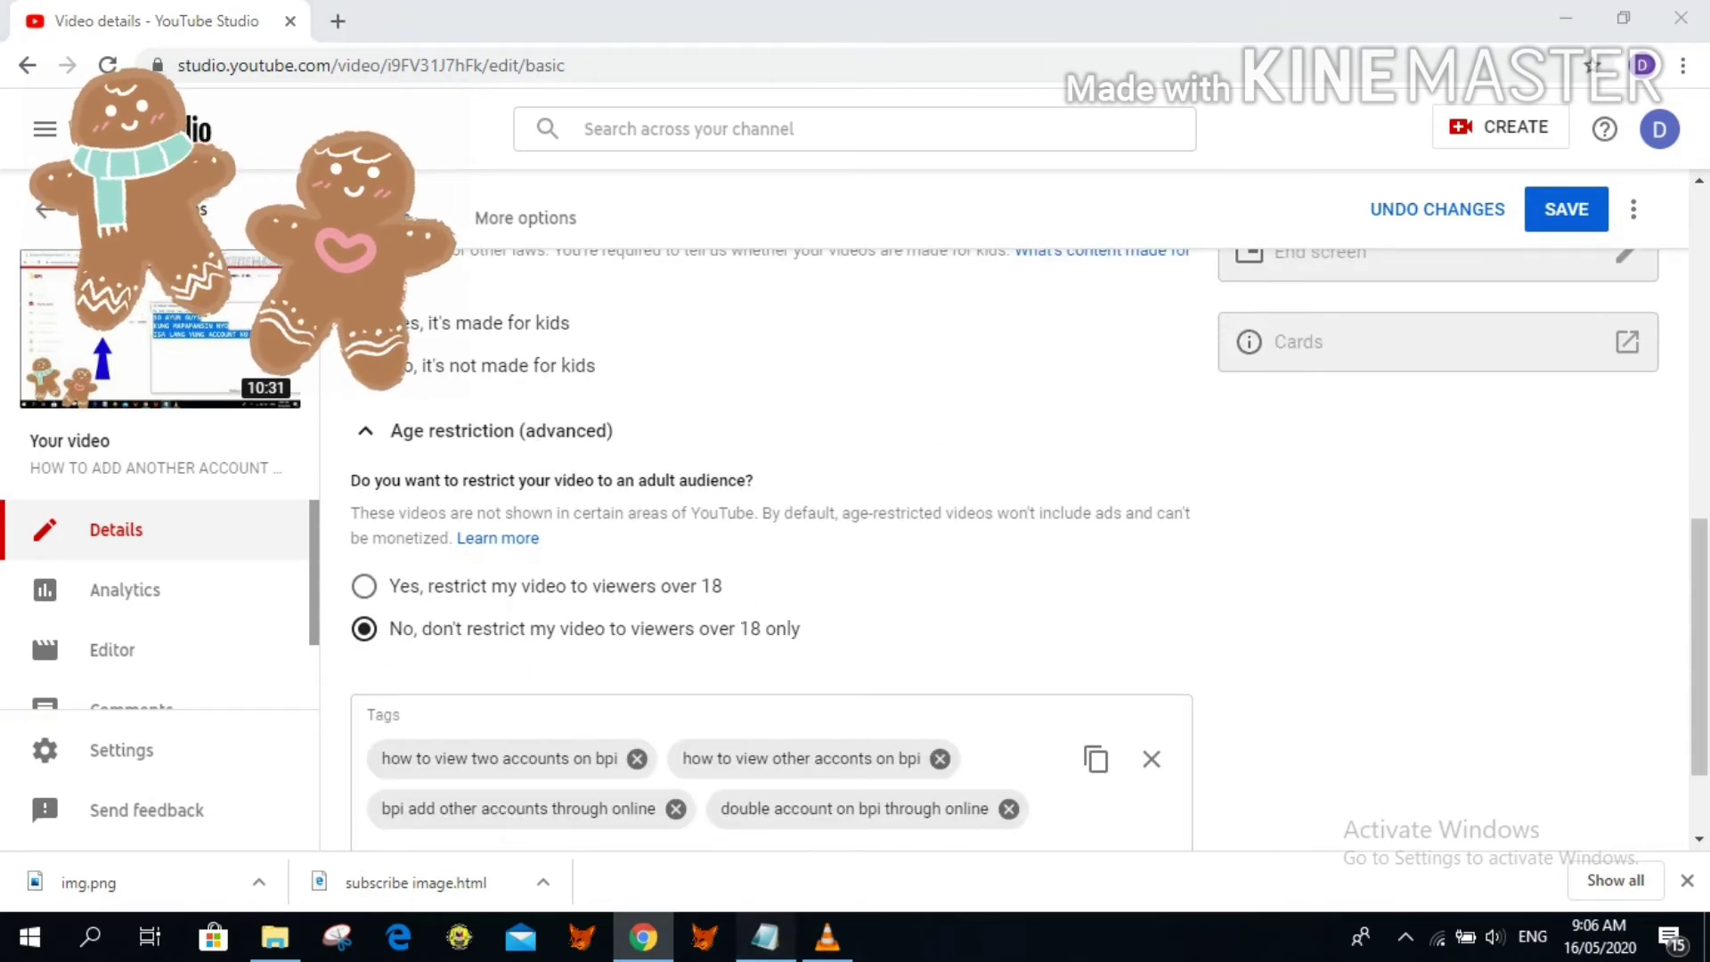
pyautogui.hotkey('ctrl', 'a')
pyautogui.press('BackSpace')
pyautogui.write('CH')
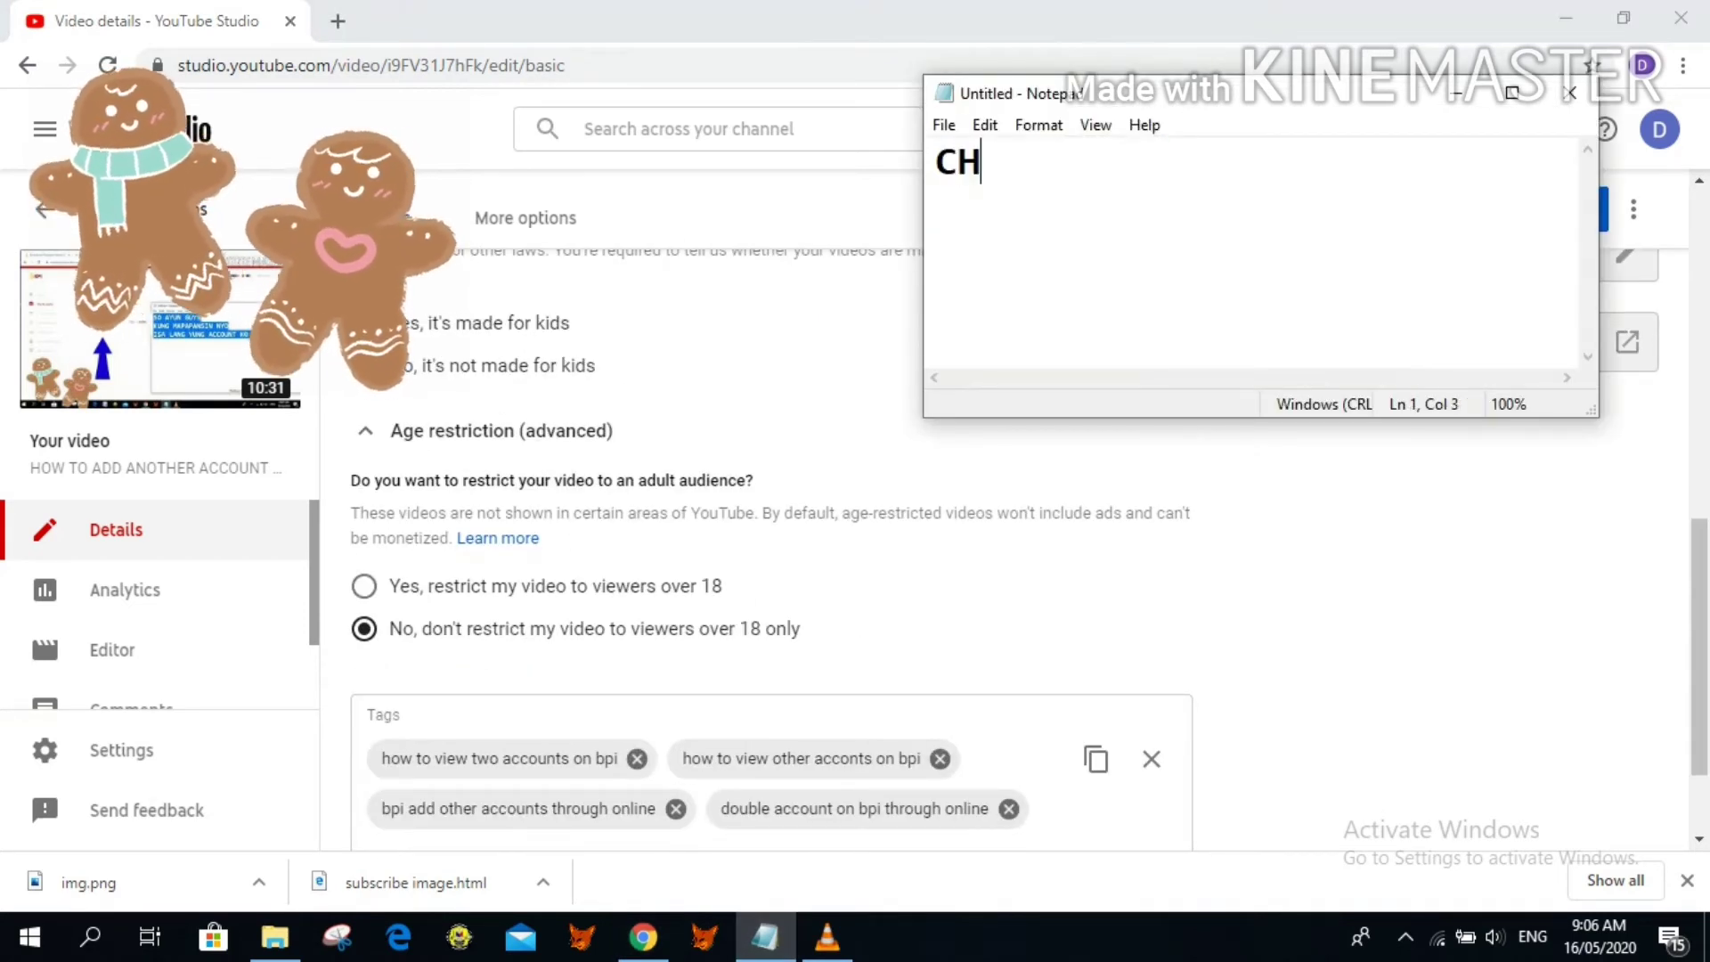
pyautogui.write('OOSE')
pyautogui.press('Return')
pyautogui.write('NO')
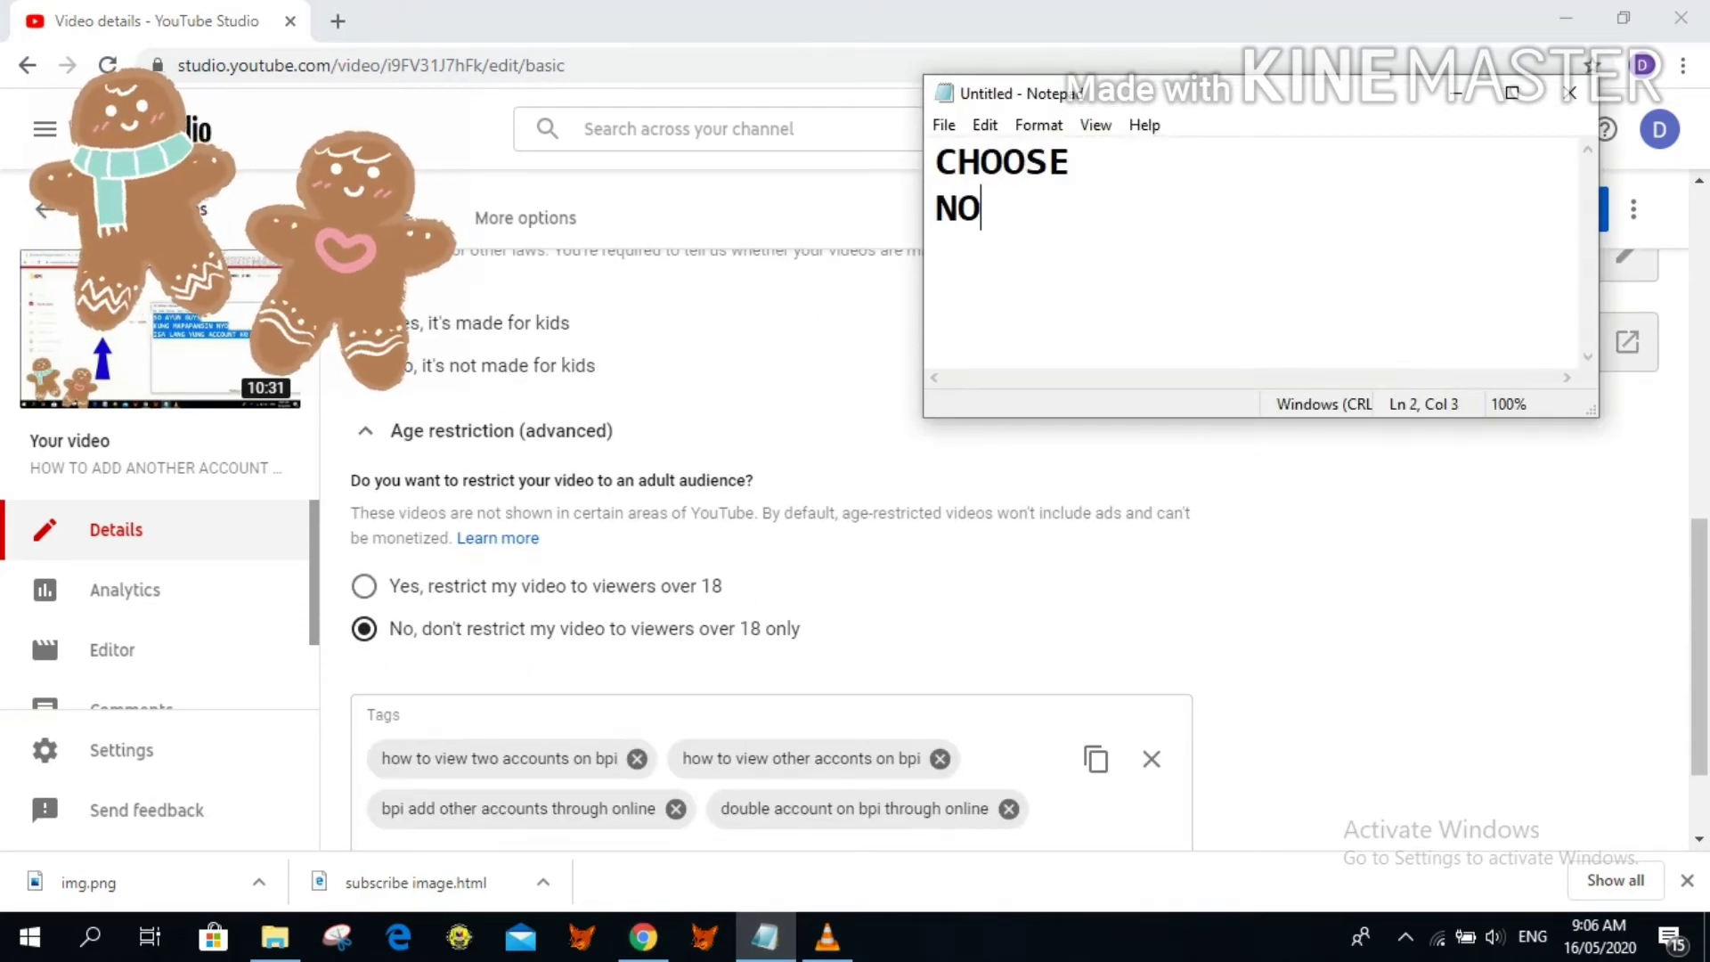
pyautogui.write(', DON')
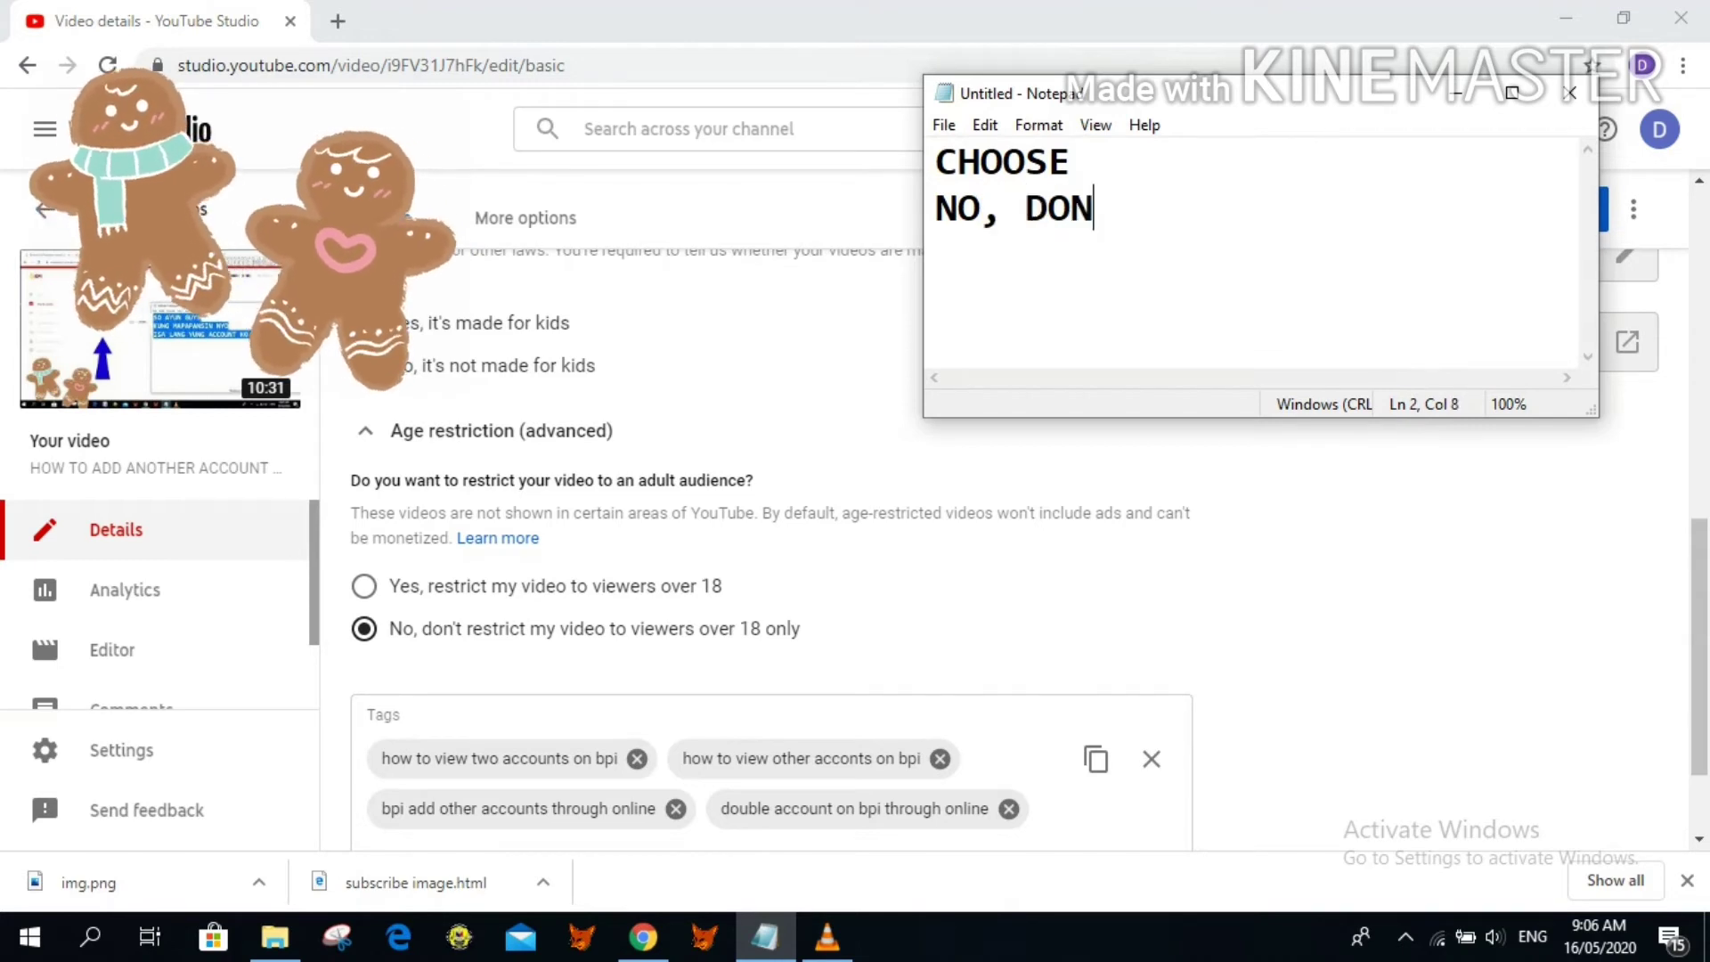
pyautogui.write("'T RES")
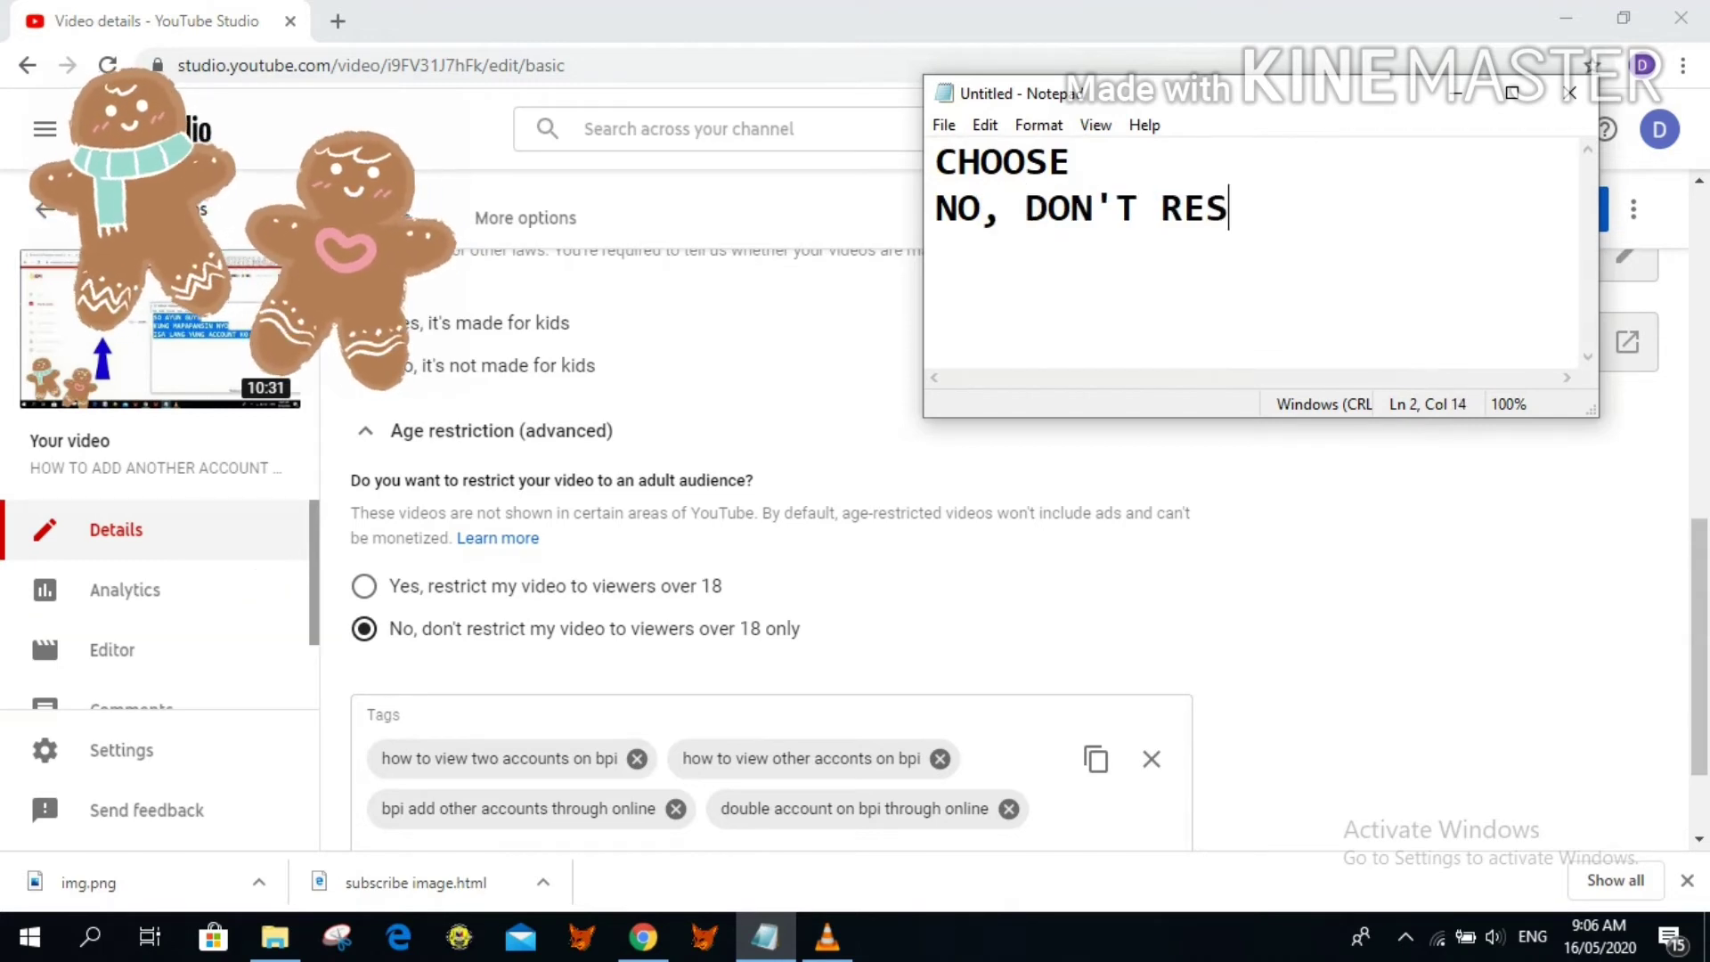
pyautogui.write('TRICT')
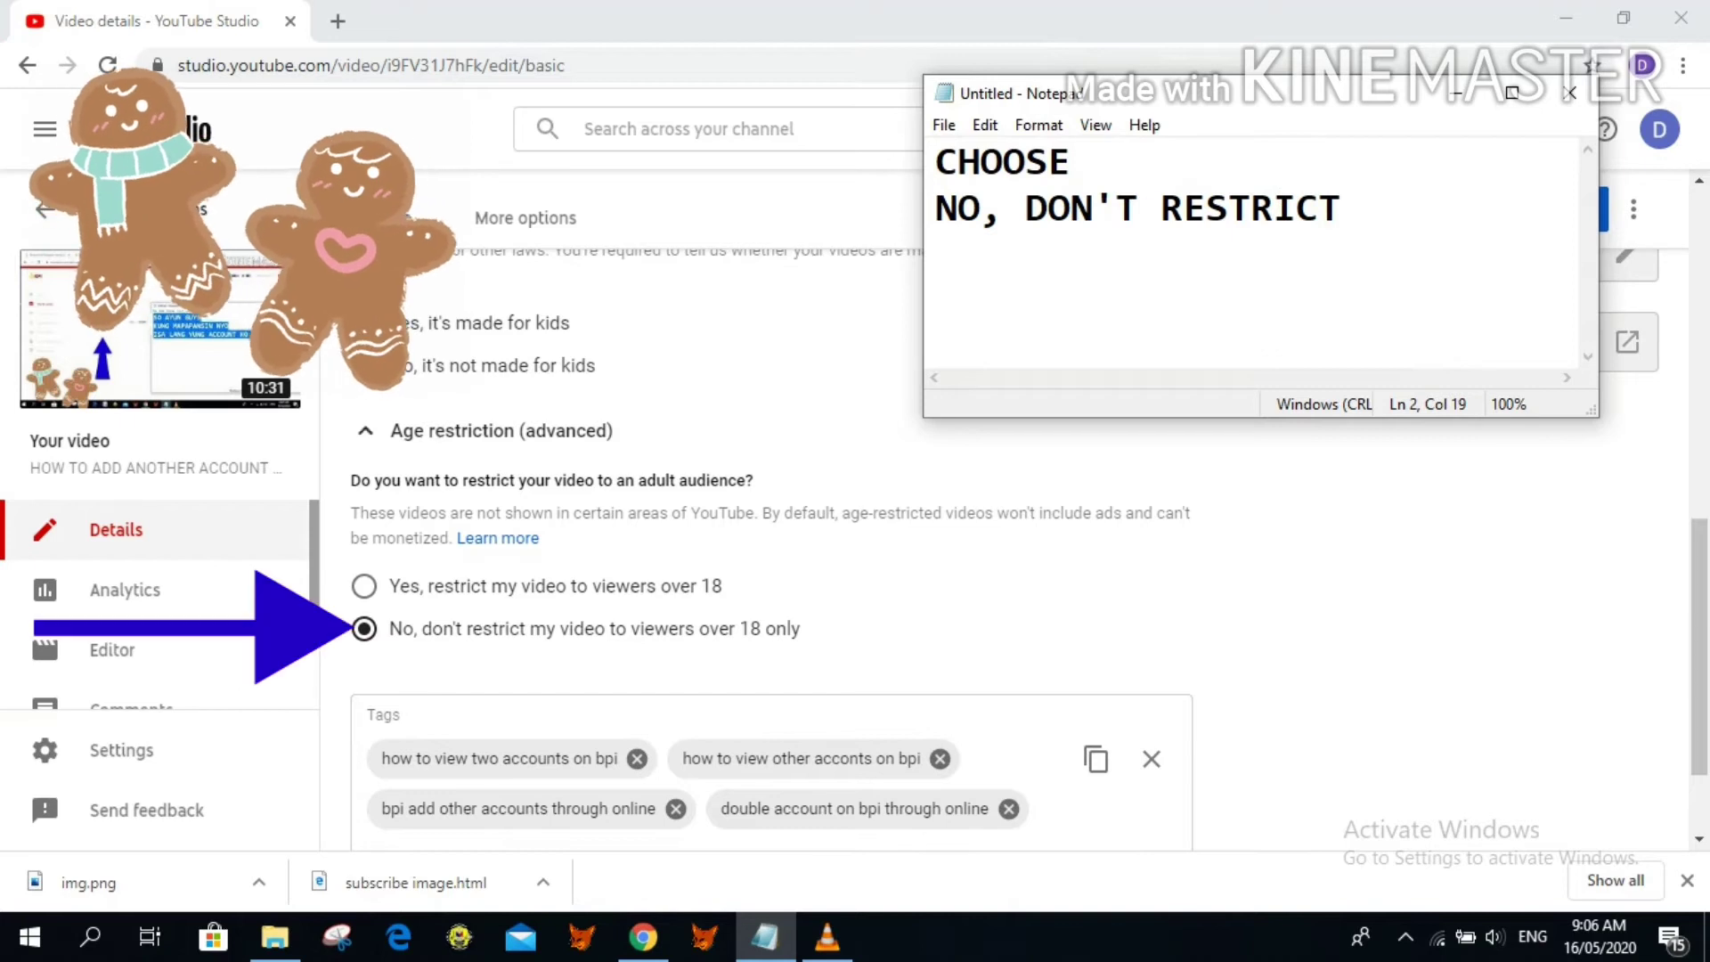
pyautogui.hotkey('alt', 'Tab')
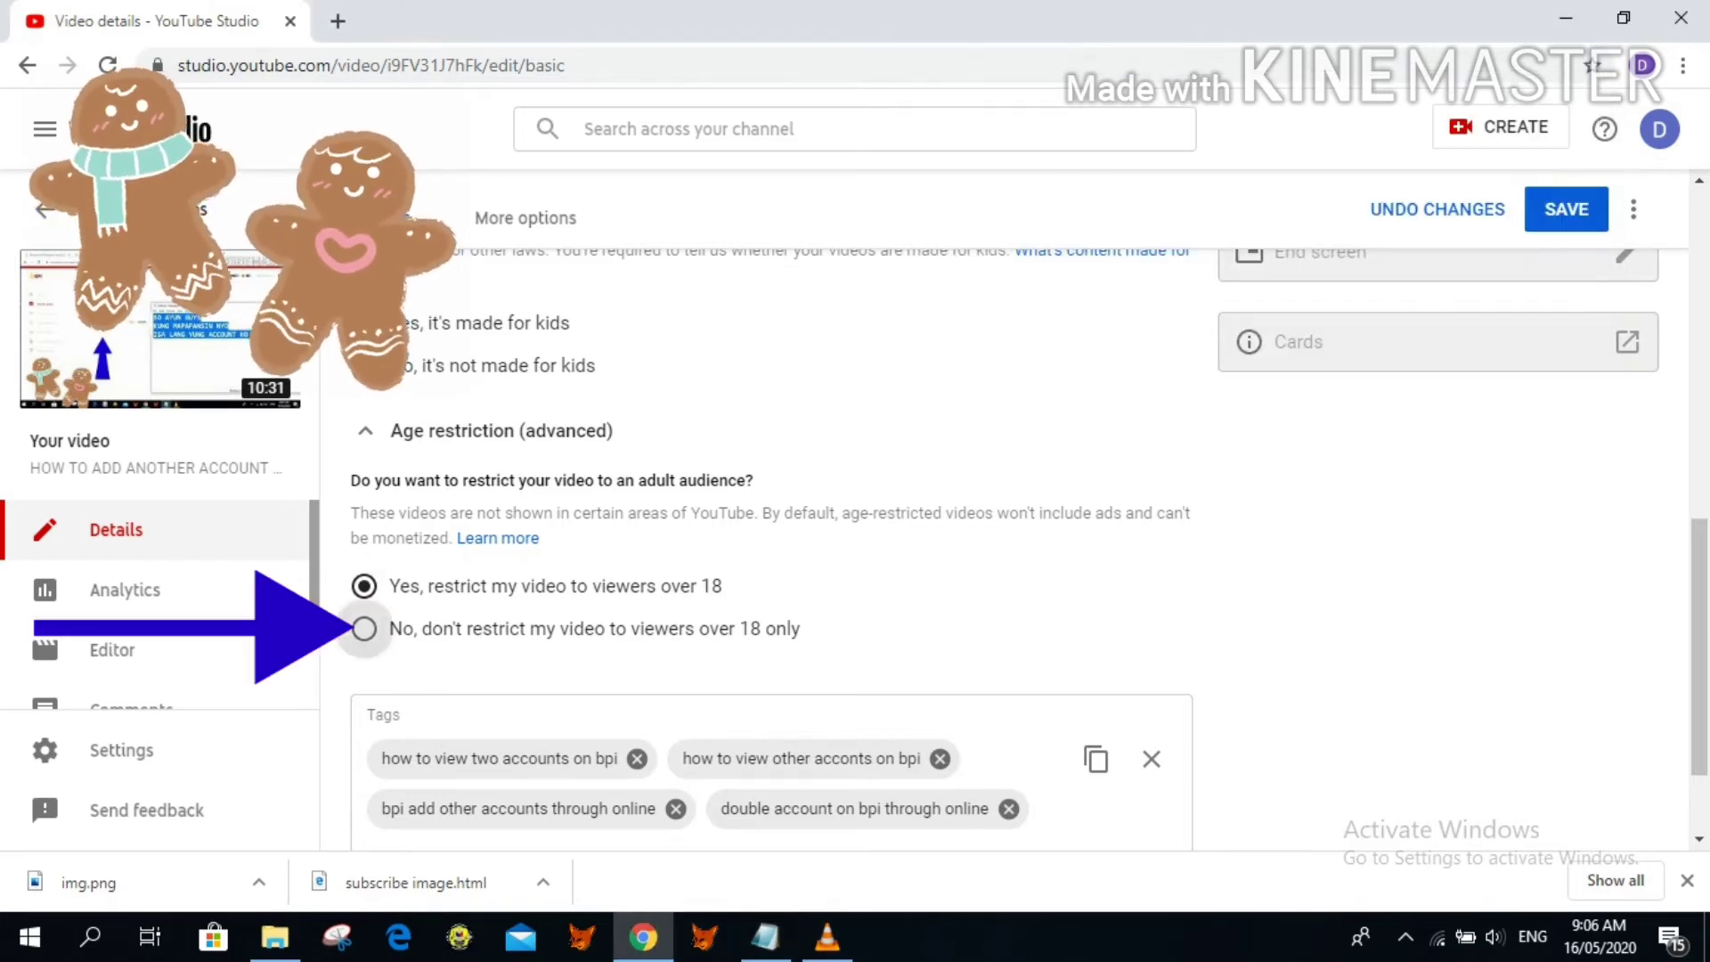
pyautogui.scroll(-2, 1024, 534)
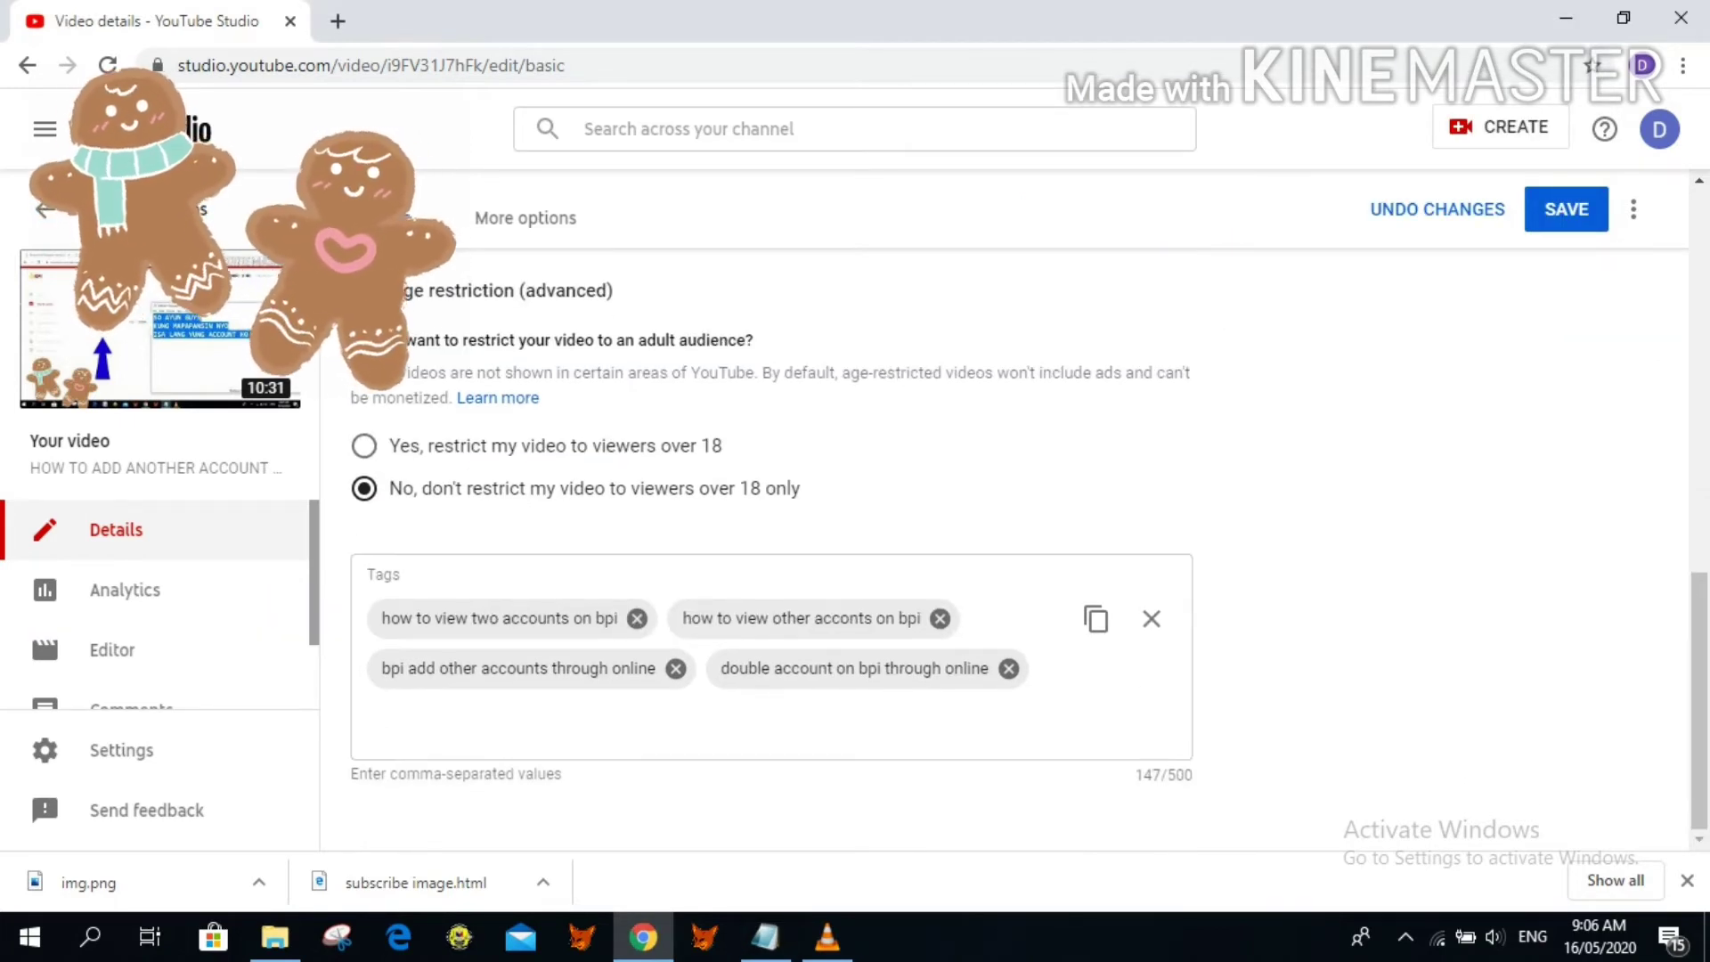
# - Show the Comments and ratings section among the video's additional detail options in YouTube Studio
pyautogui.scroll(10, 1024, 534)
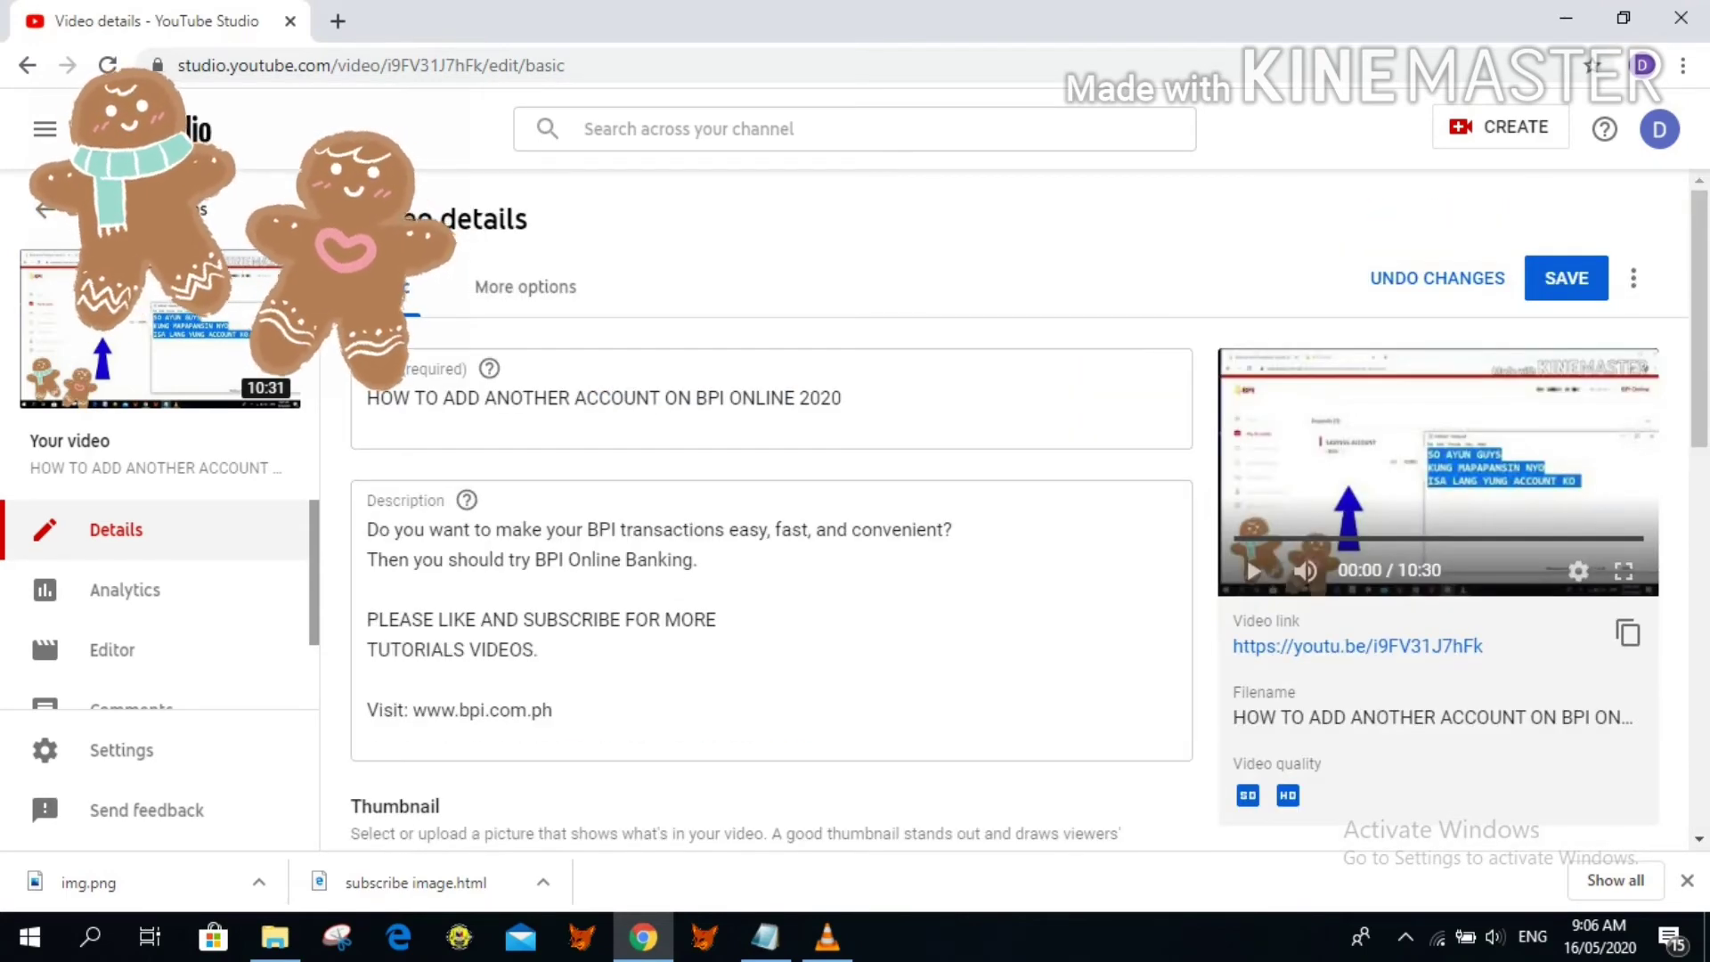
pyautogui.click(519, 287)
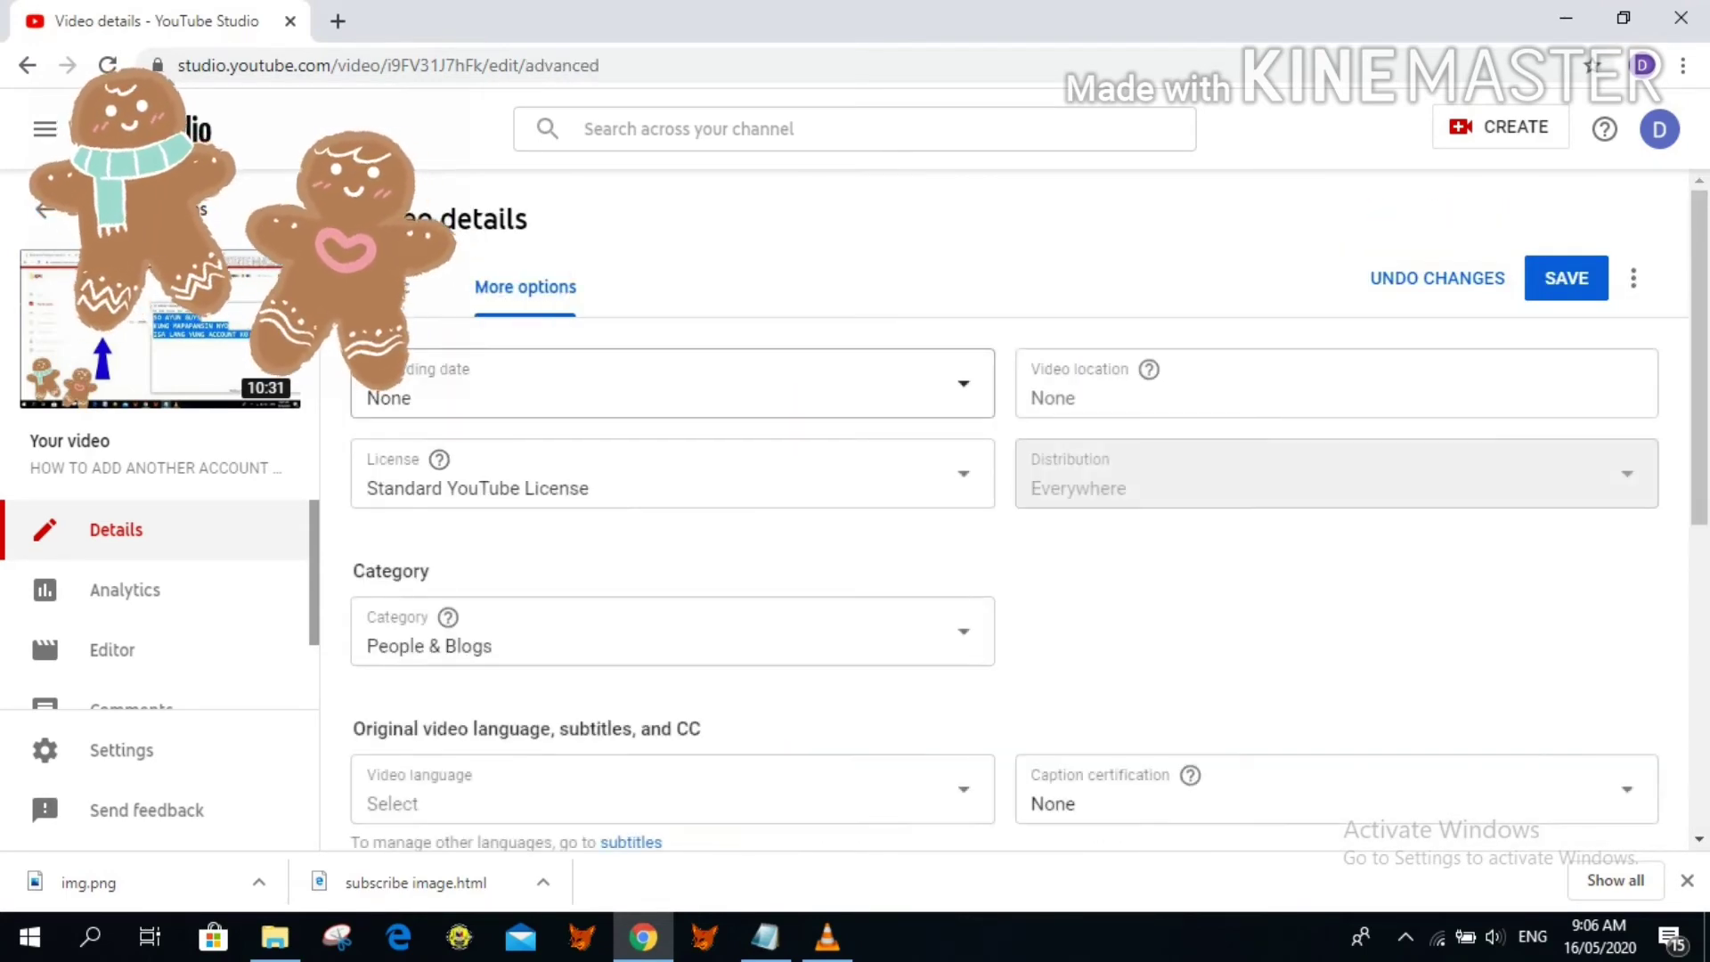
pyautogui.scroll(-3, 534, 397)
pyautogui.scroll(3, 534, 396)
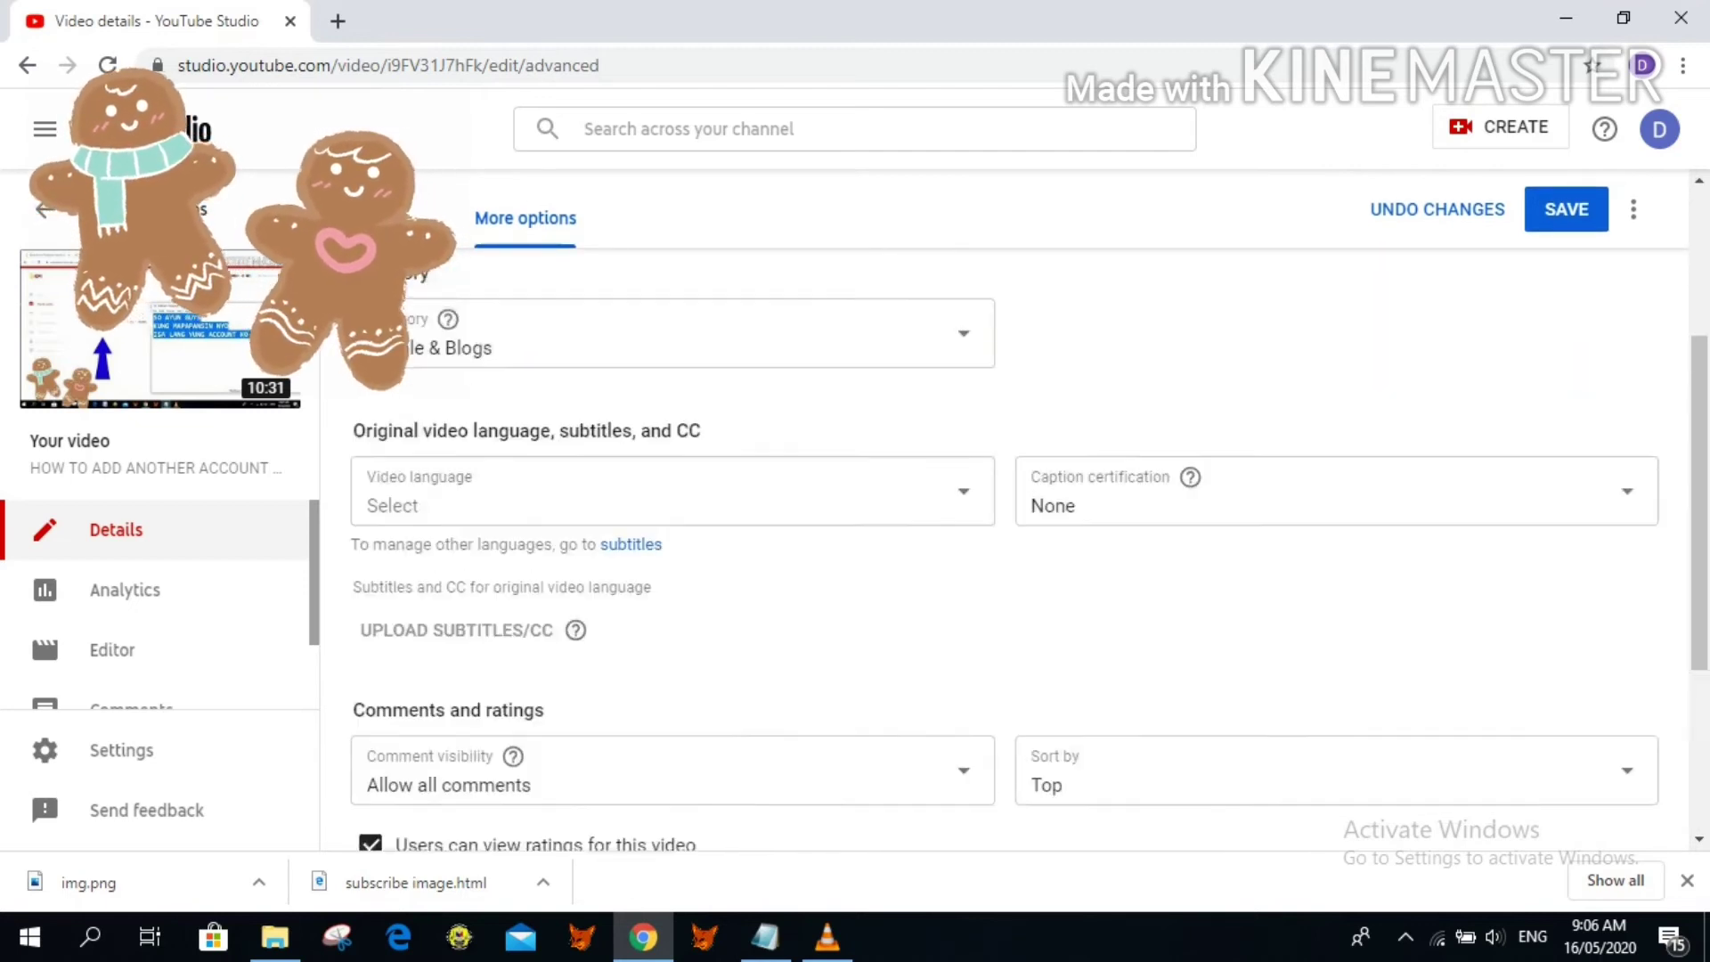
pyautogui.scroll(-3, 1029, 548)
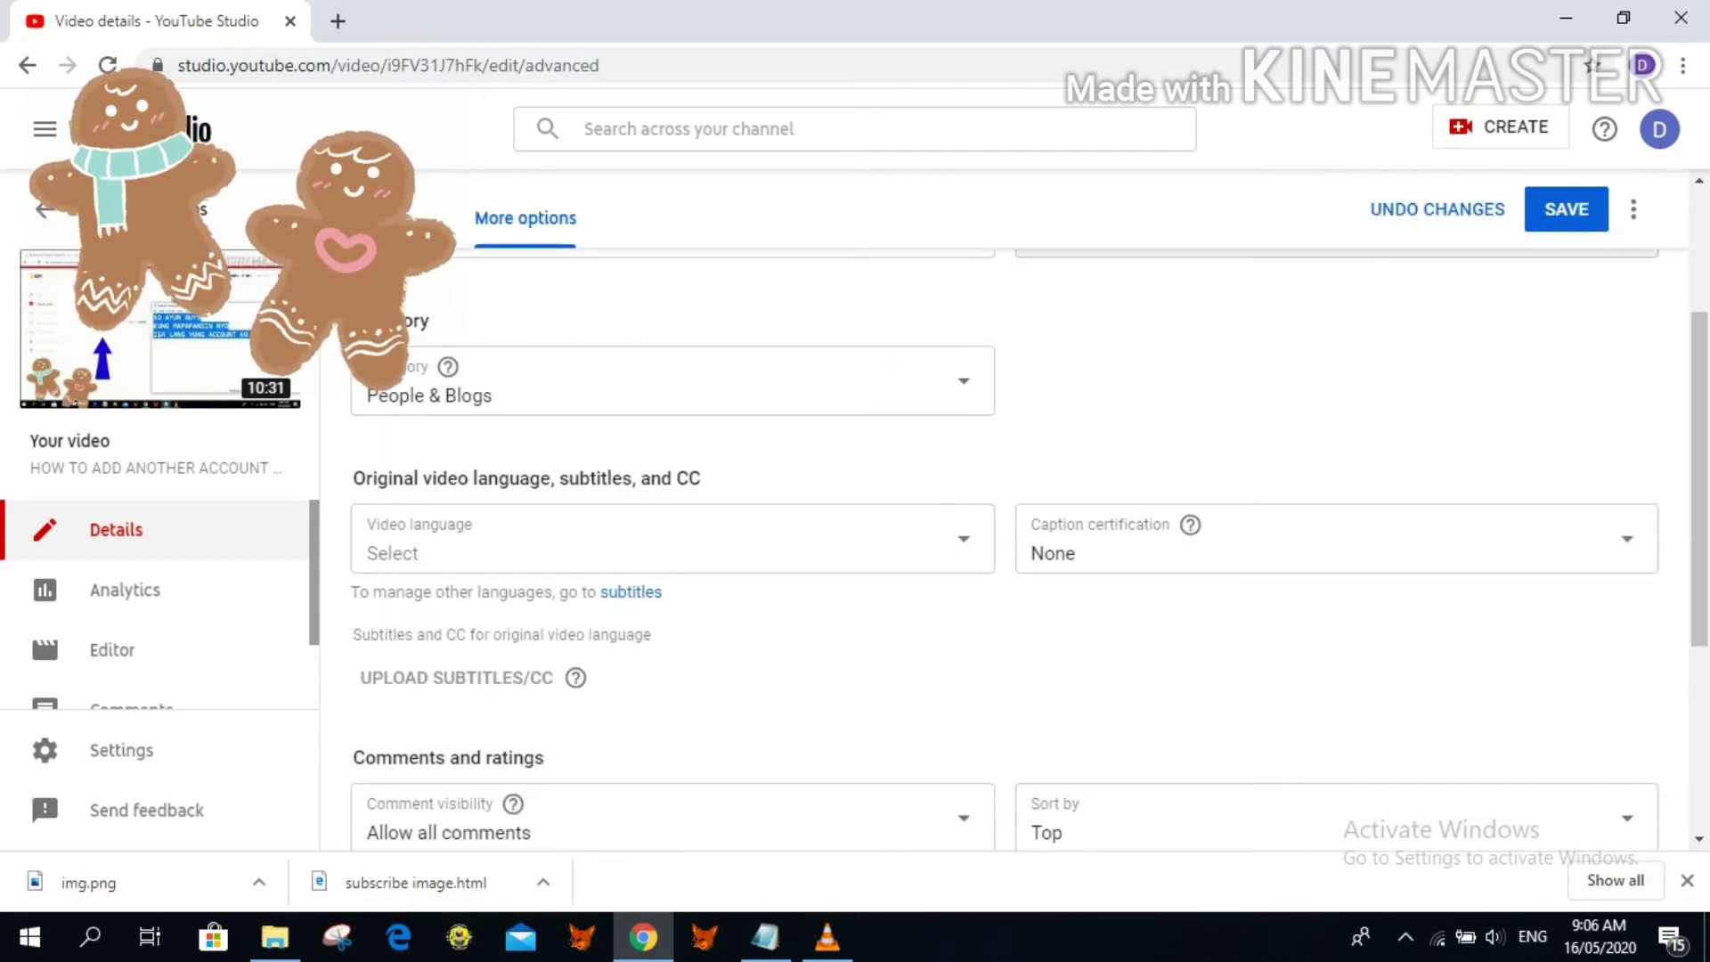
# - Replace the Notepad text with "THEN BAK TO MORE OPTION AND YOU WILL THE THAT THE COMMENT ARE NOW ALLOW" over three lines
pyautogui.click(766, 937)
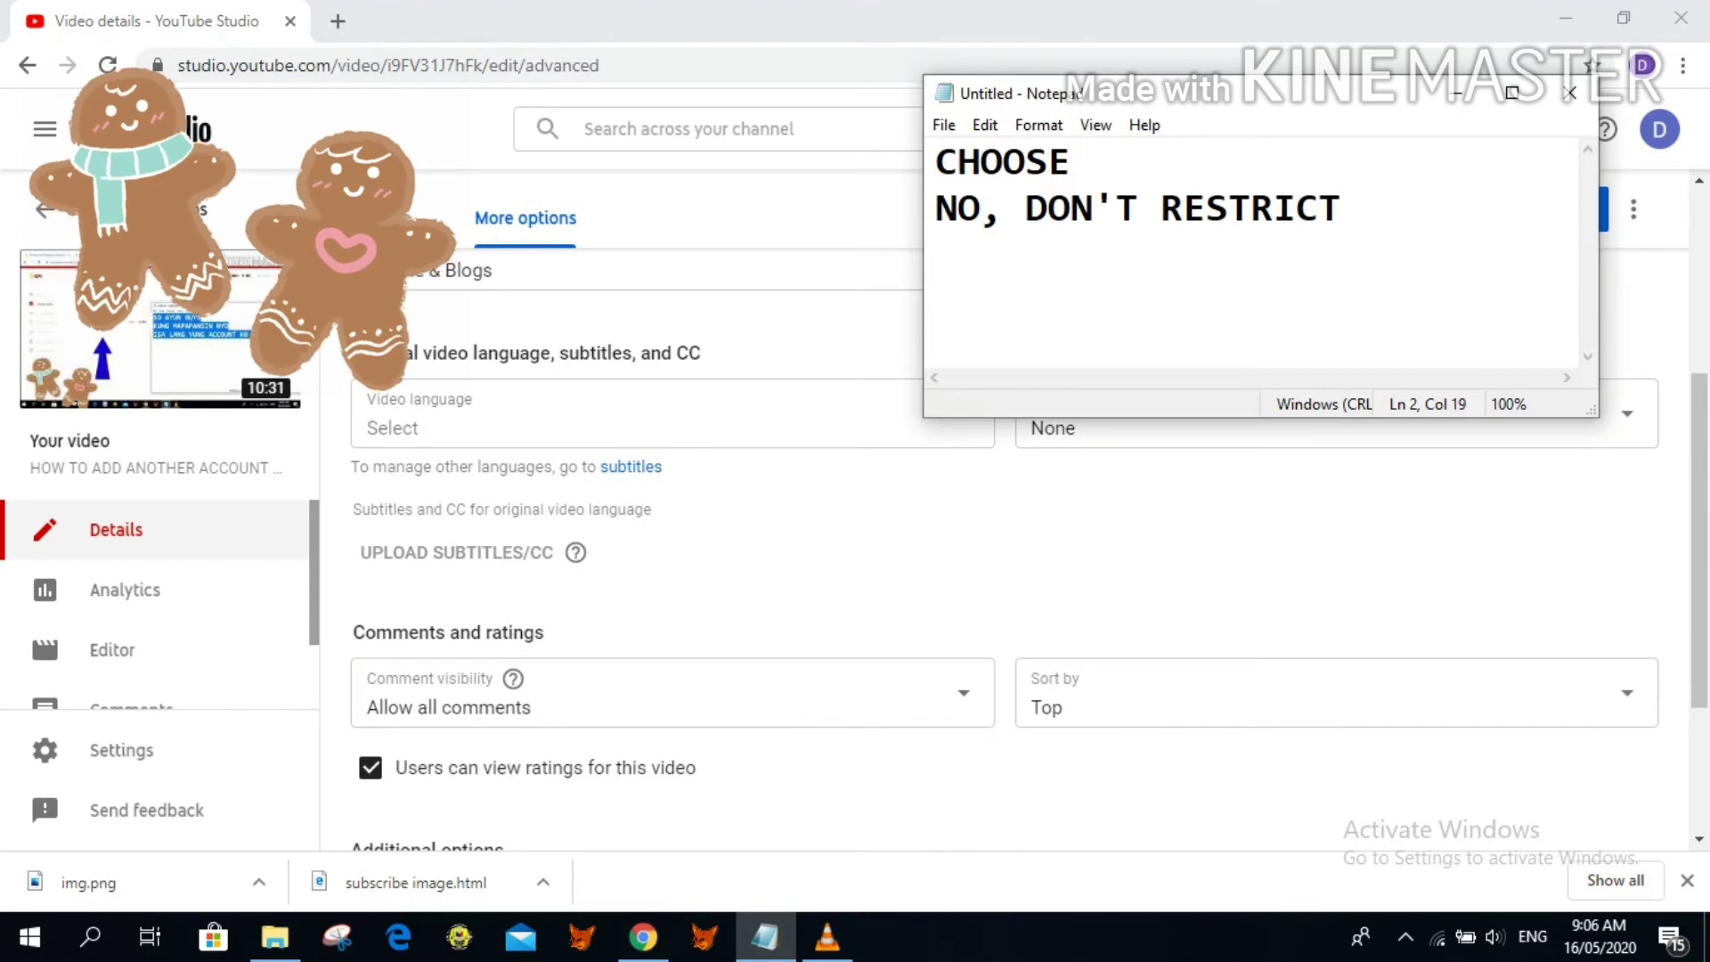
pyautogui.hotkey('ctrl', 'a')
pyautogui.press('BackSpace')
pyautogui.write('THEN ')
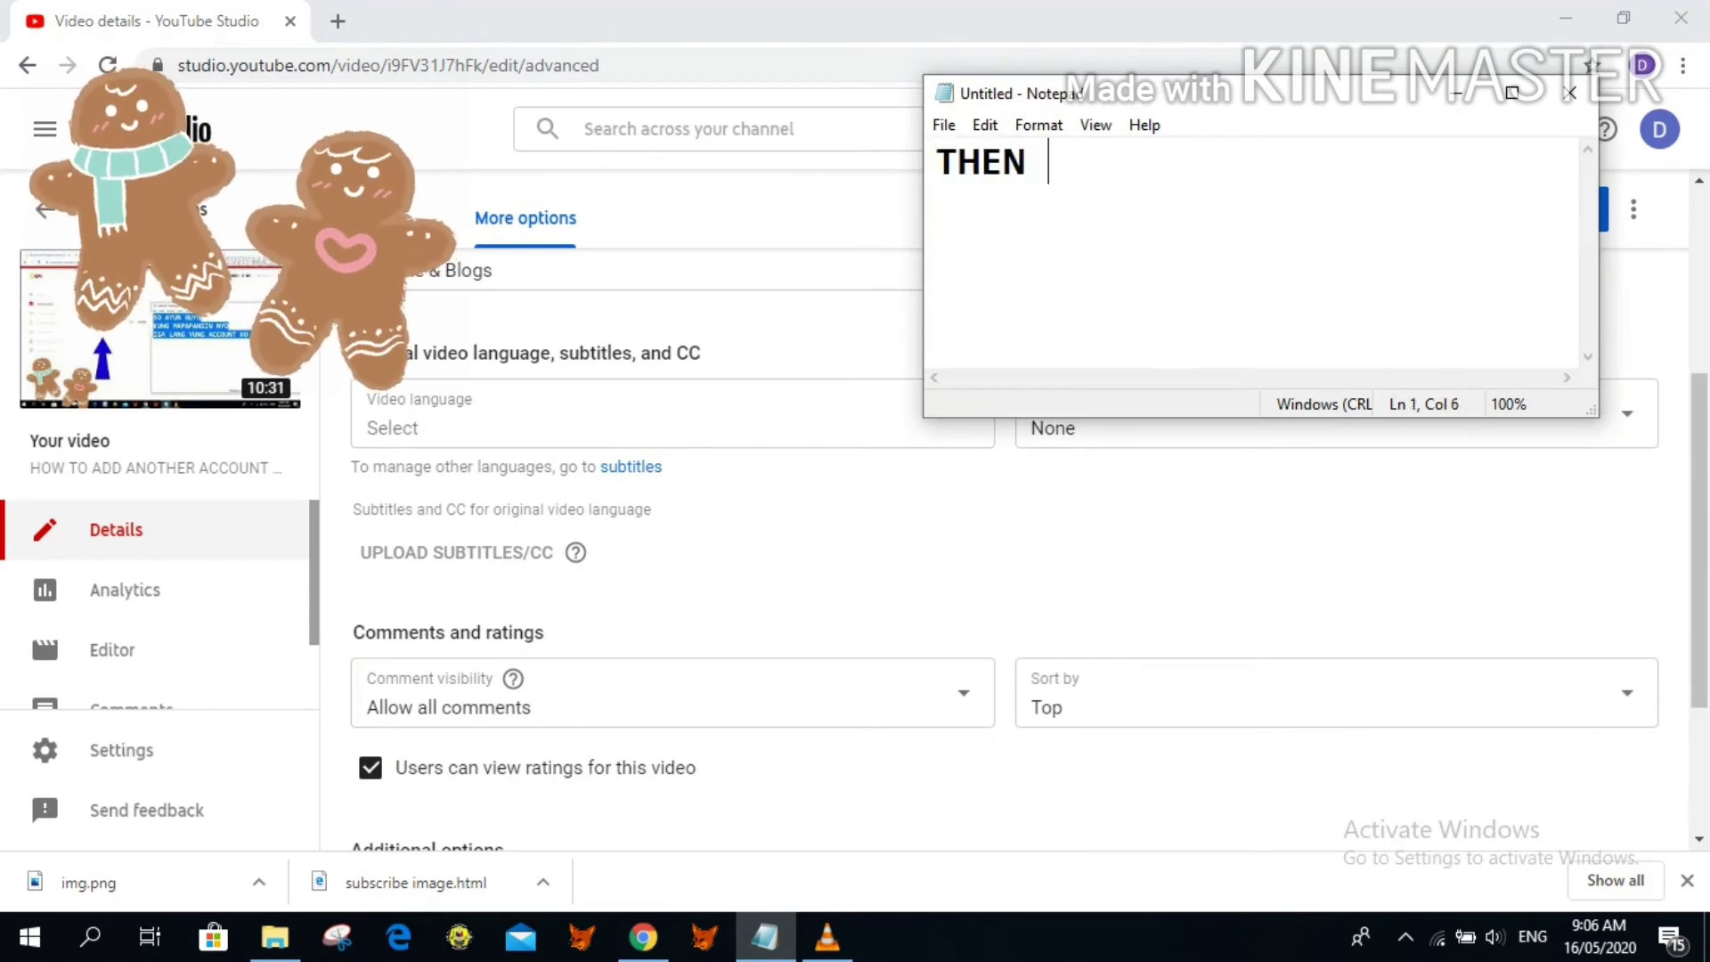
pyautogui.write('BAK TO MORE O')
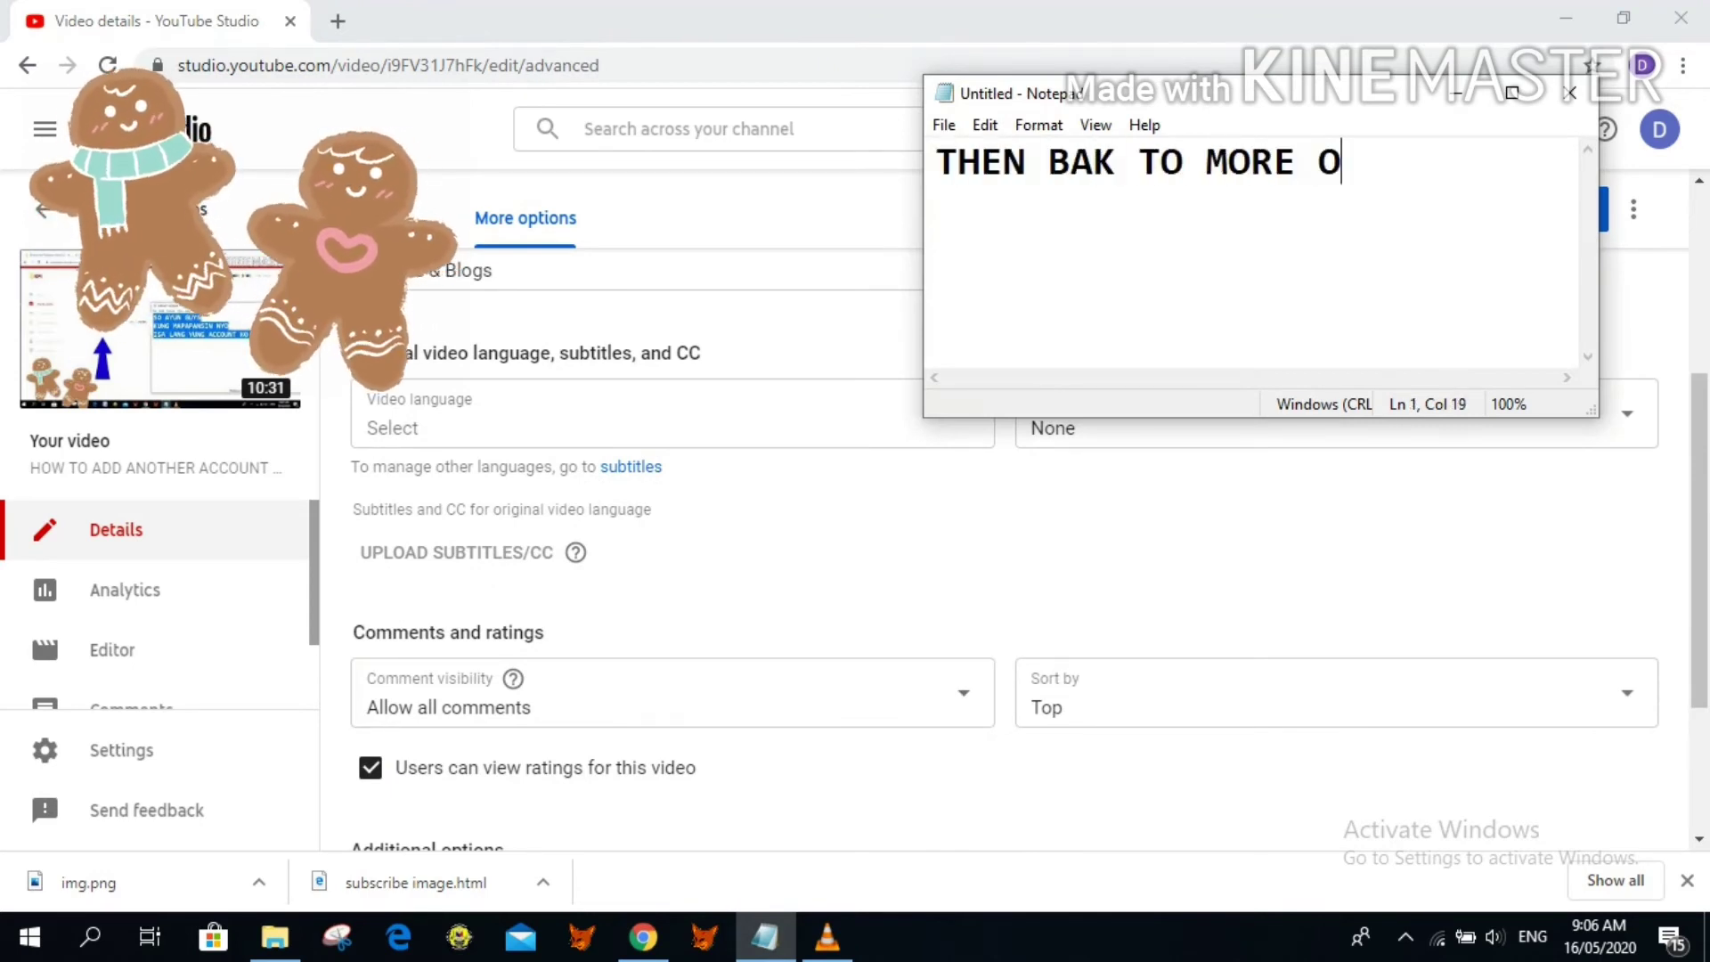
pyautogui.write('PTION')
pyautogui.press('Return')
pyautogui.write('AND YO')
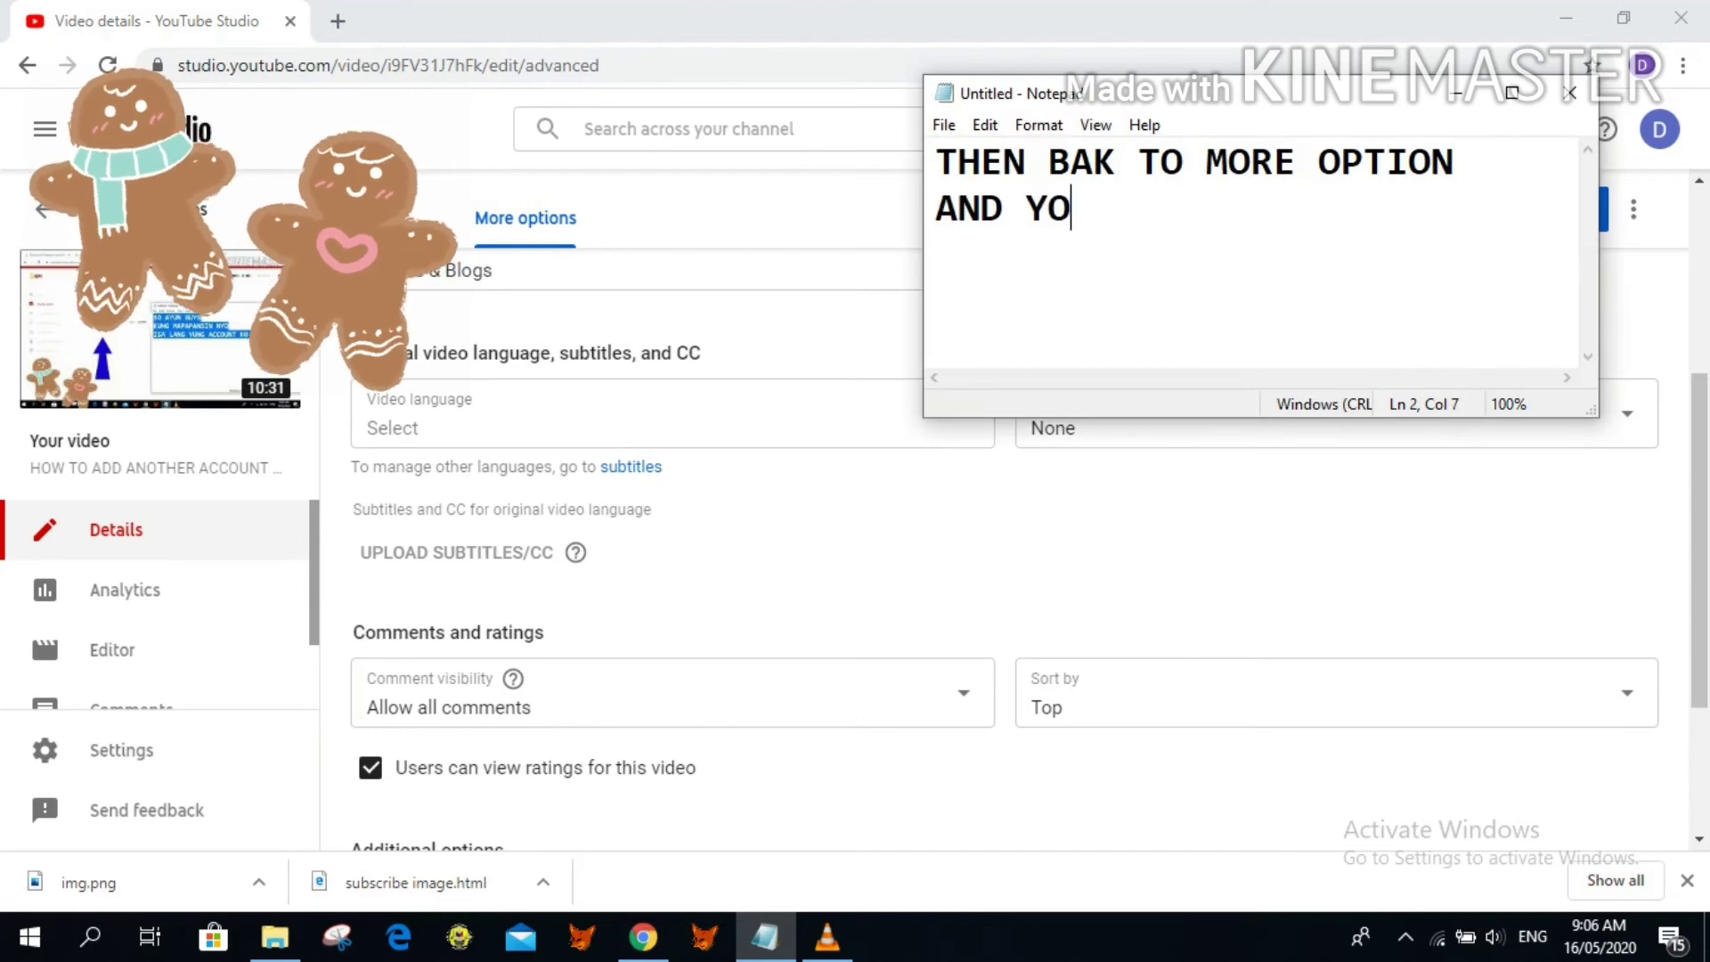
pyautogui.write('U WILL T')
pyautogui.write('HE ')
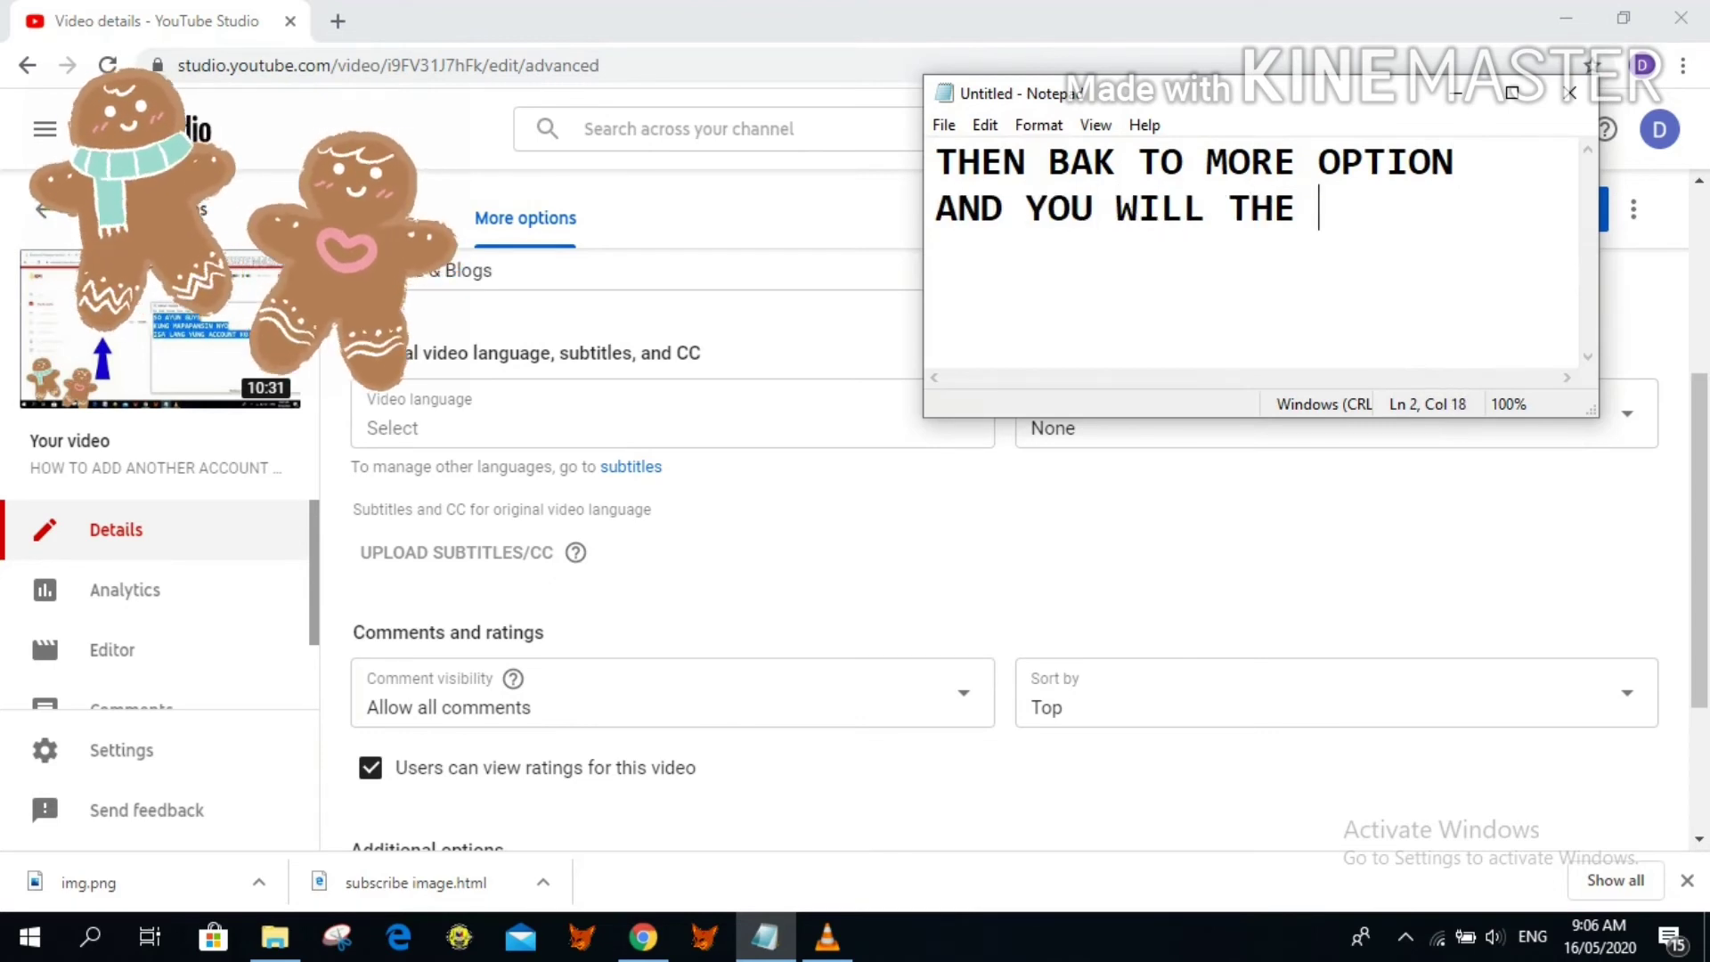
pyautogui.write('THAT THE')
pyautogui.press('Return')
pyautogui.write('C')
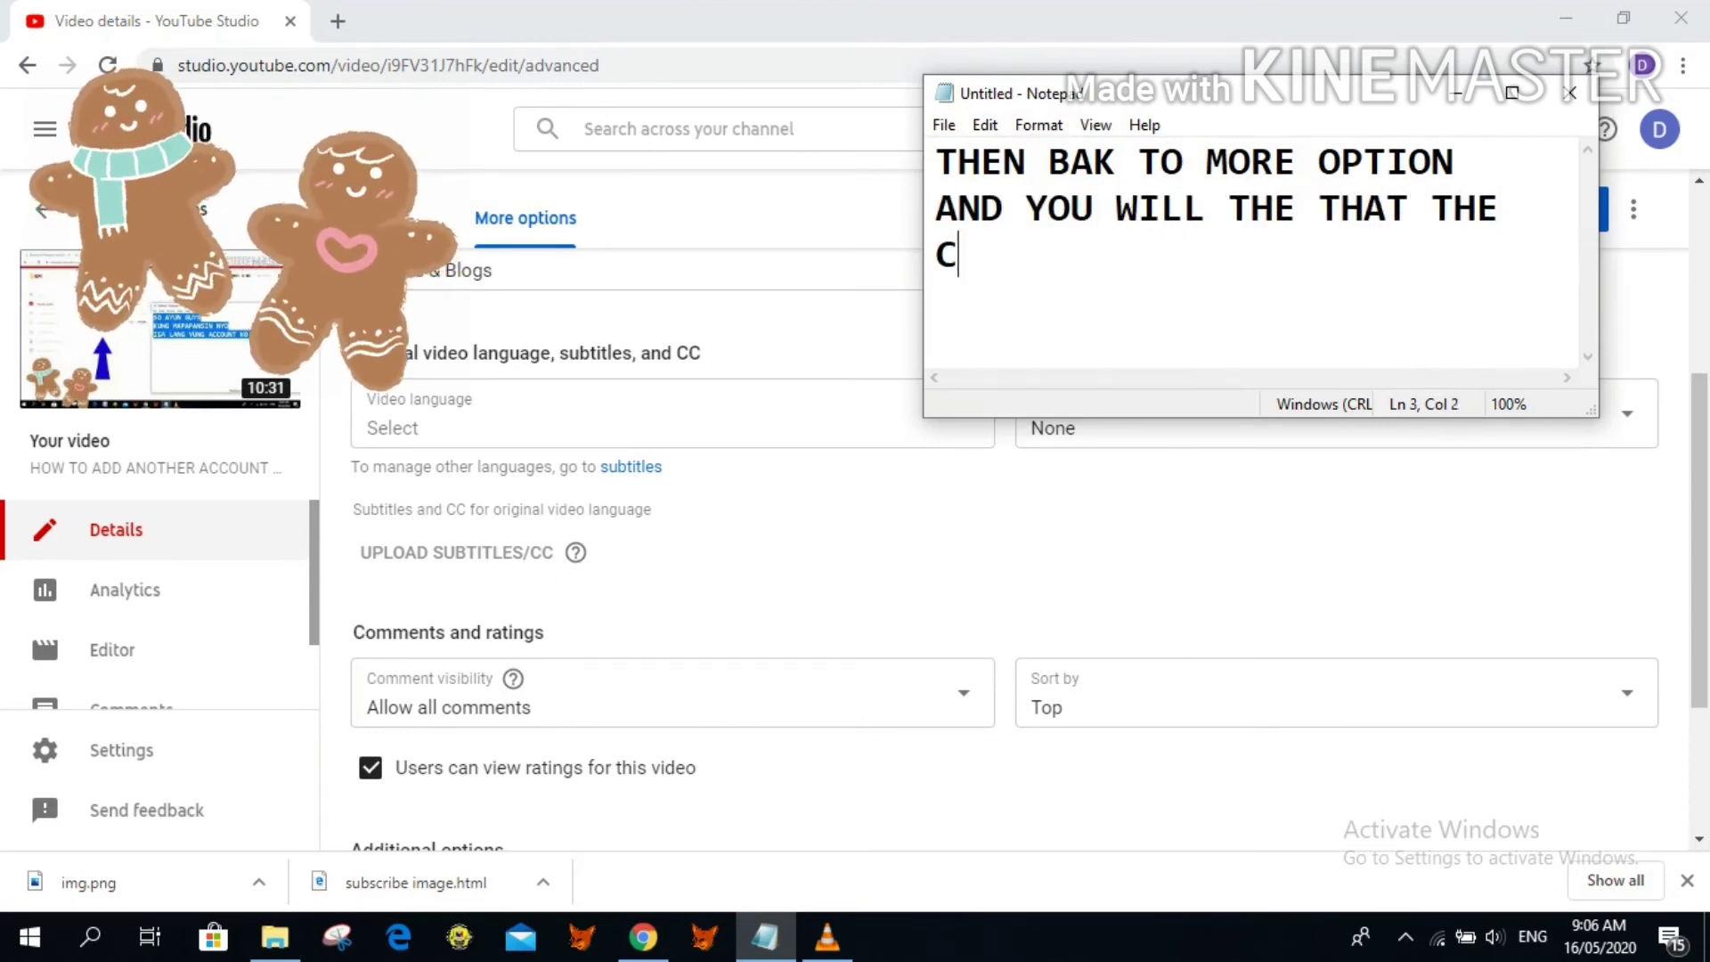
pyautogui.write('OMMENT ARE NOW ')
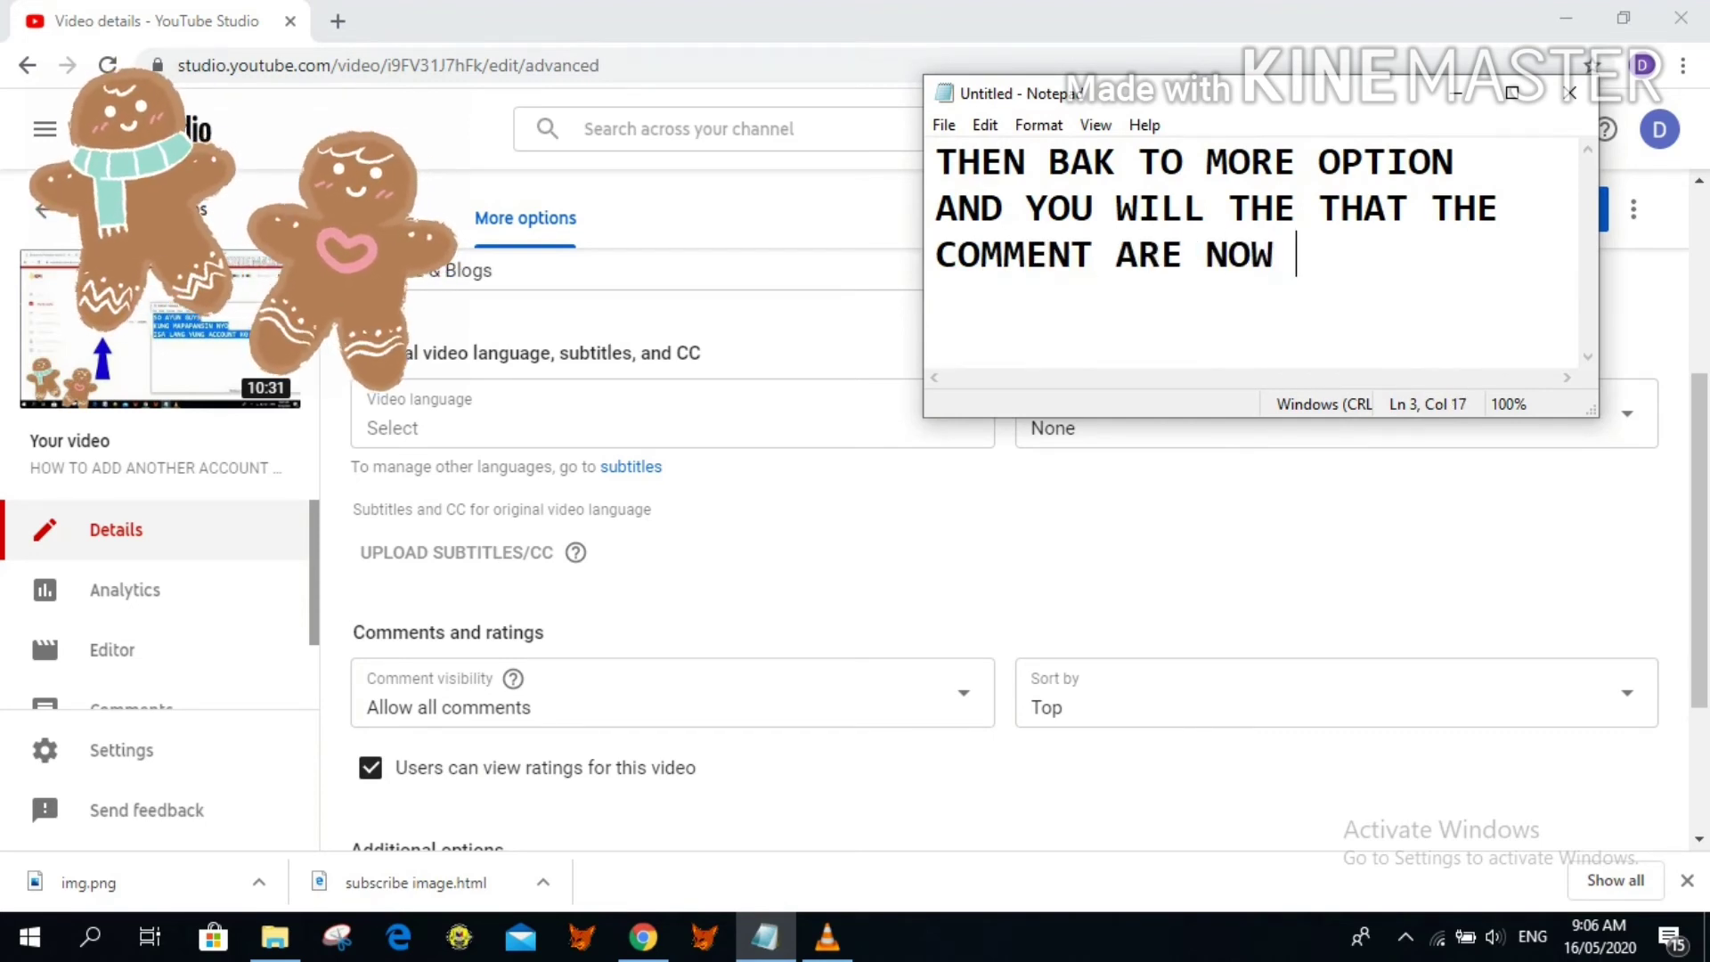
pyautogui.write('ALLOW')
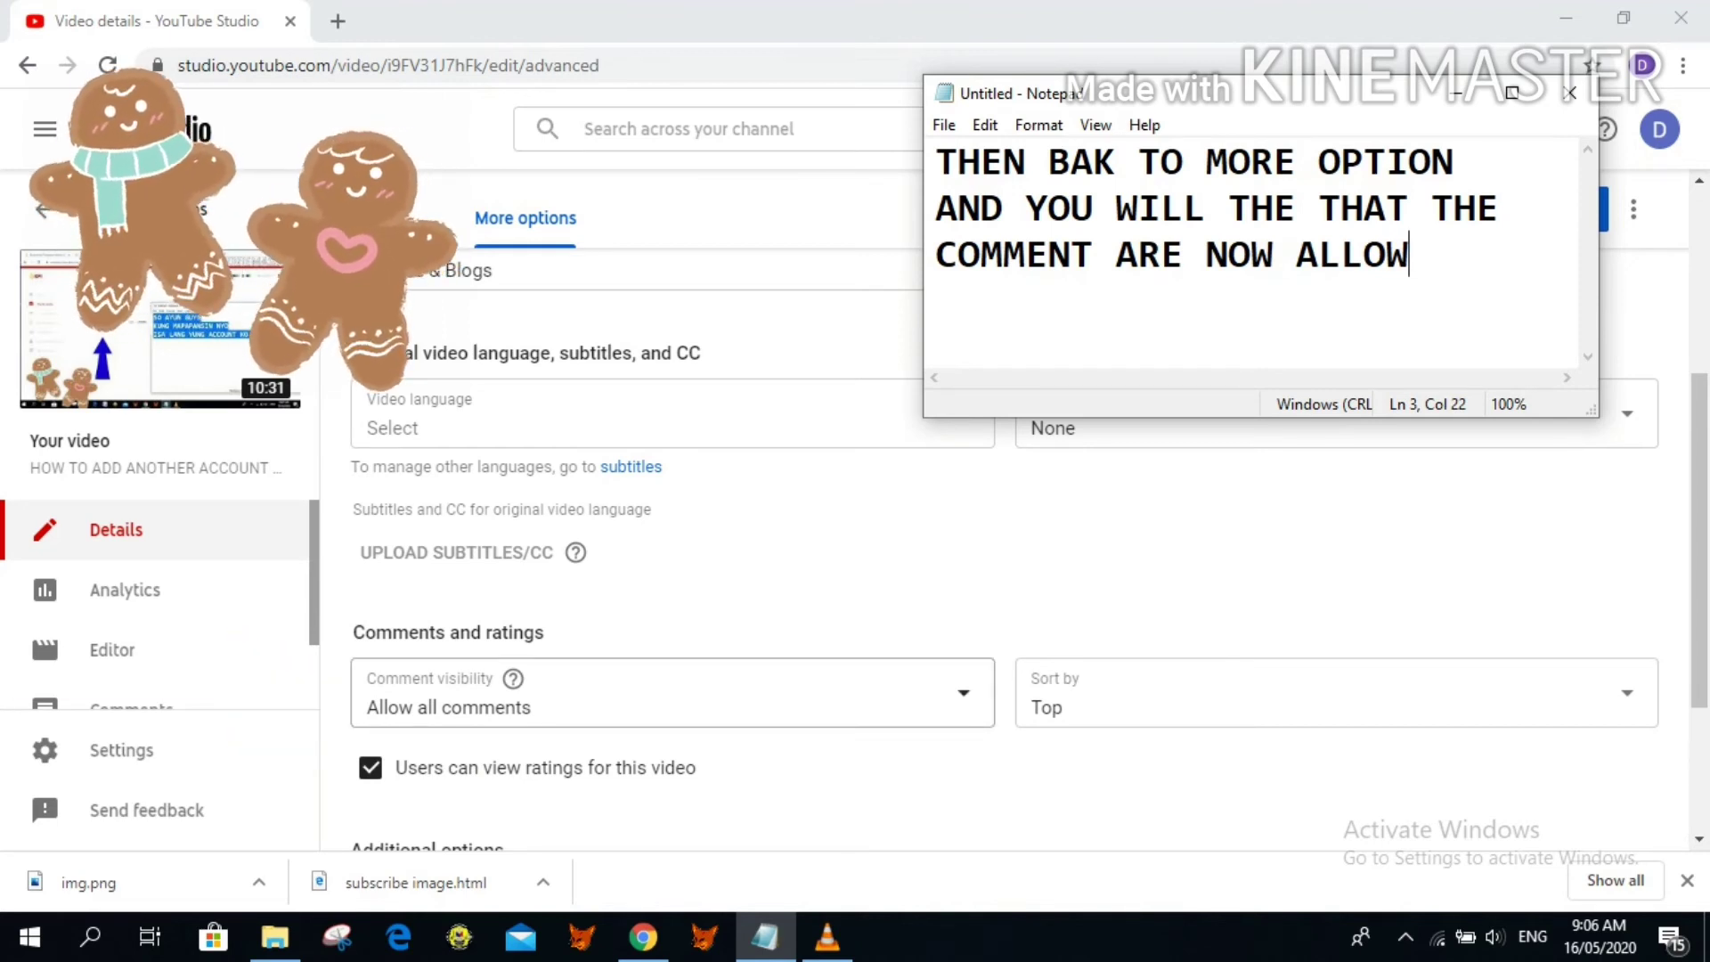
# - Replace the Notepad text with "AFTER THAT CKICK SAVE", and save the video's changes in YouTube Studio
pyautogui.hotkey('ctrl', 'a')
pyautogui.press('BackSpace')
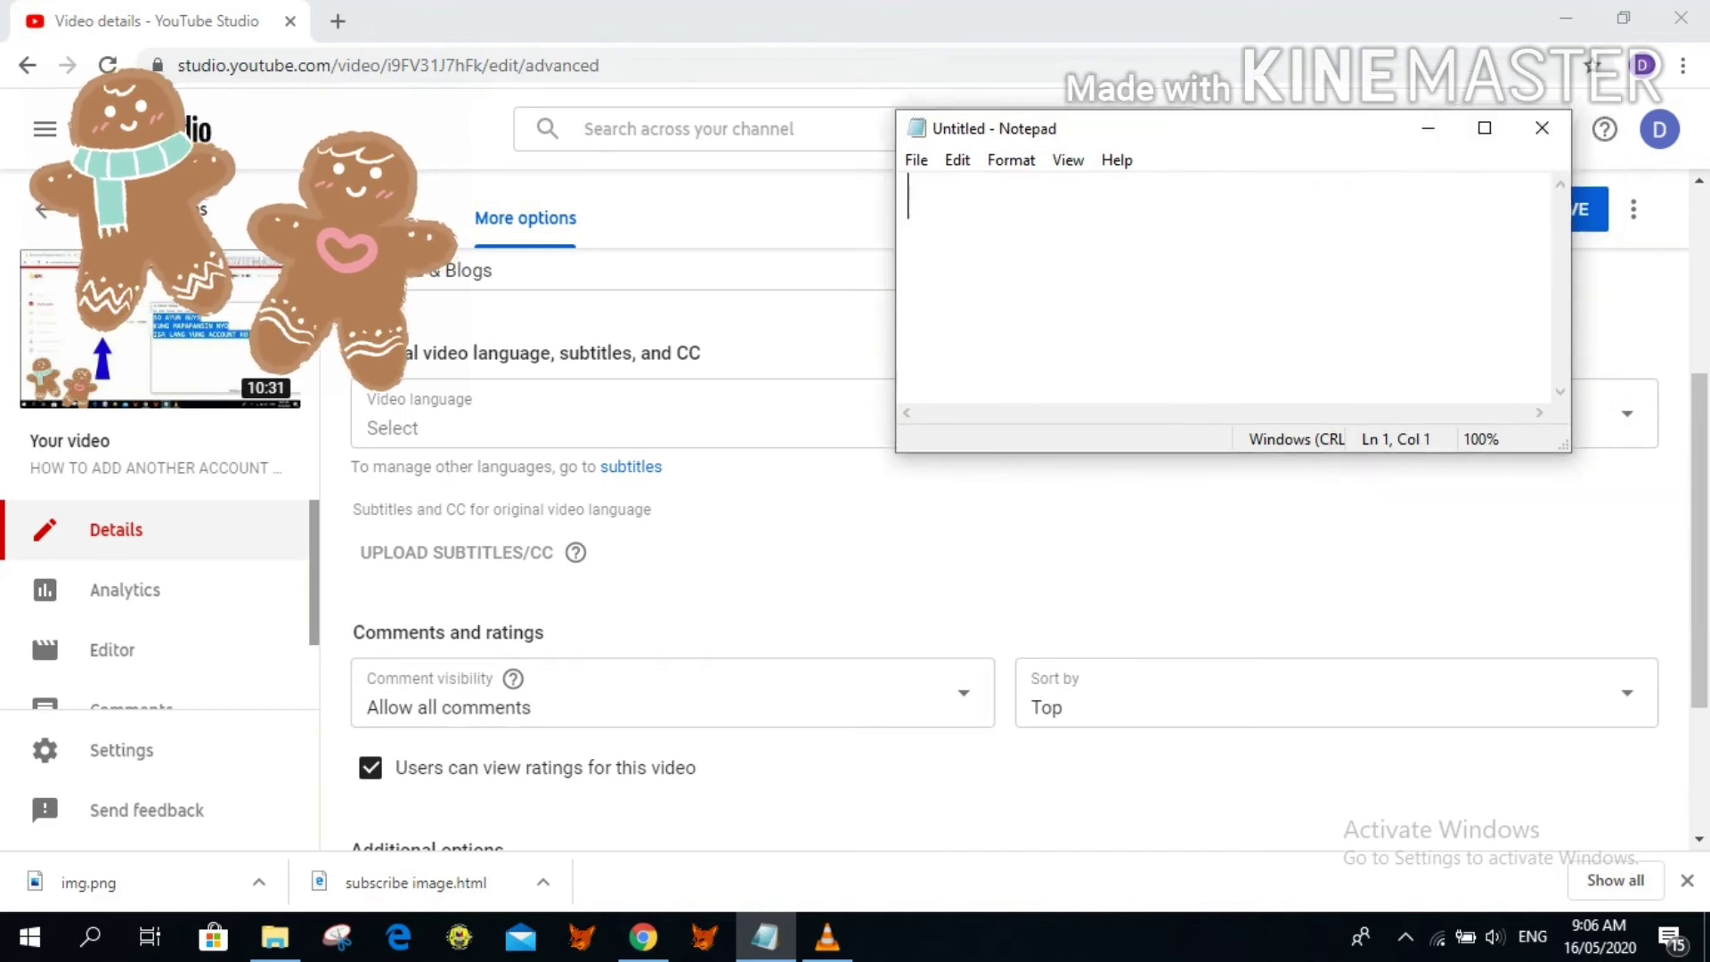
pyautogui.write('AFTER TAHT')
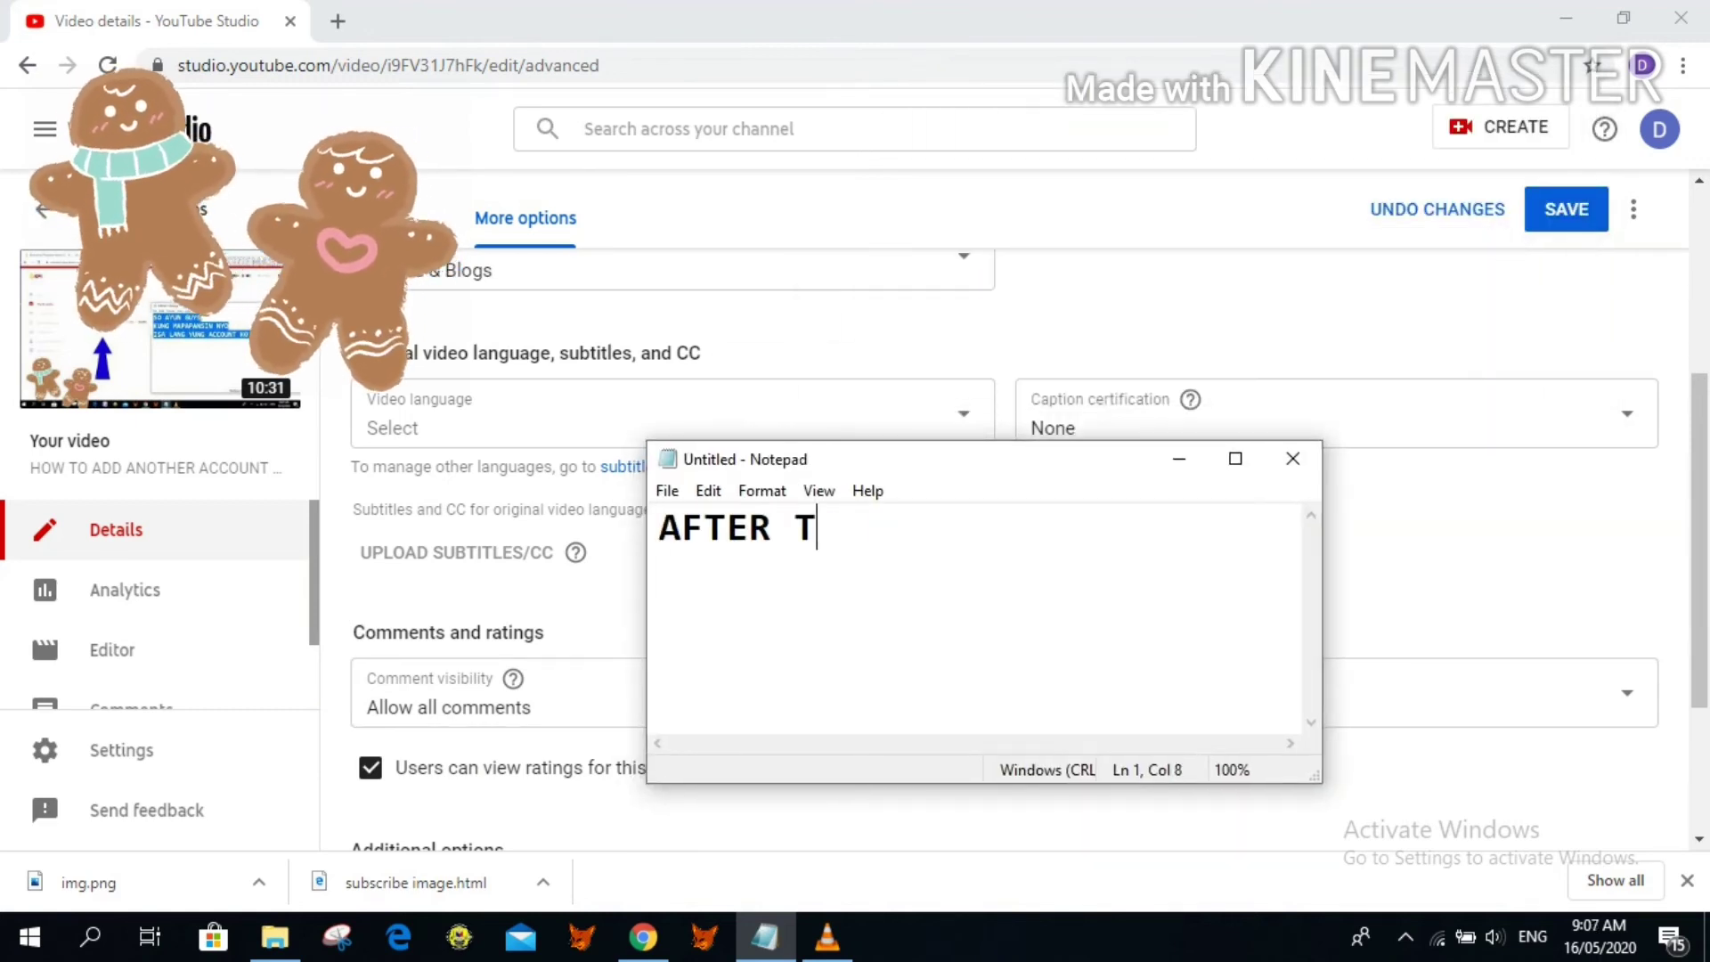
pyautogui.press('BackSpace')
pyautogui.press('BackSpace')
pyautogui.press('BackSpace')
pyautogui.write('HAT CKICJ')
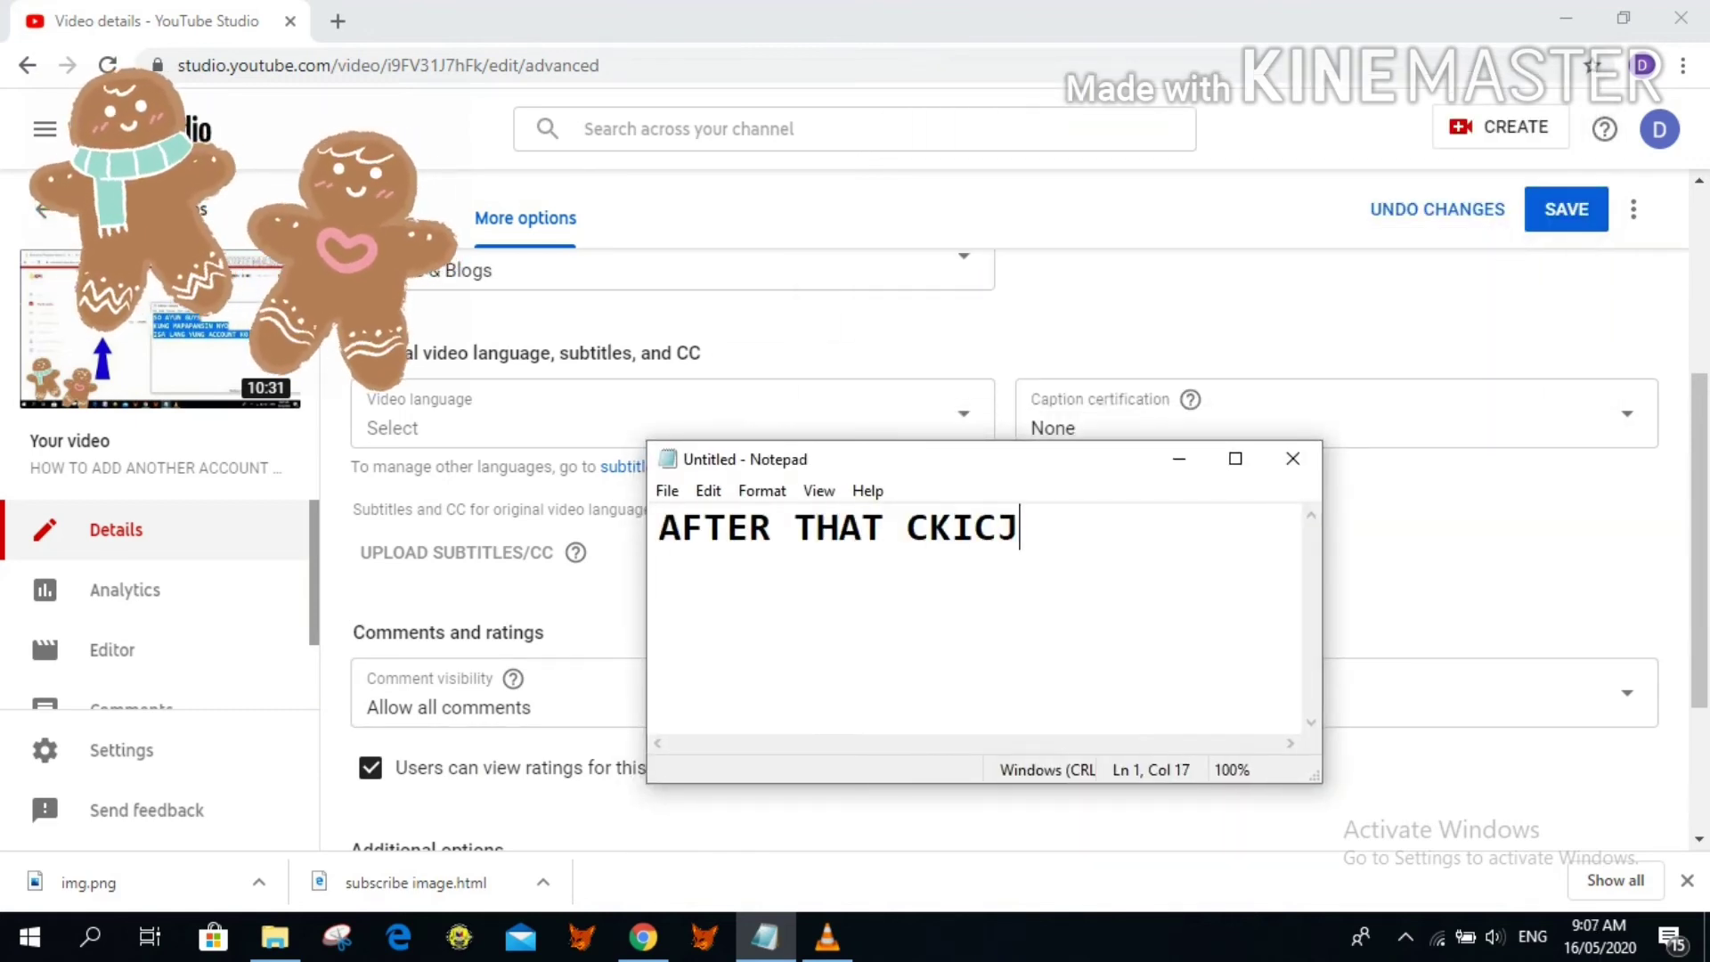
pyautogui.press('BackSpace')
pyautogui.write('K SAVE')
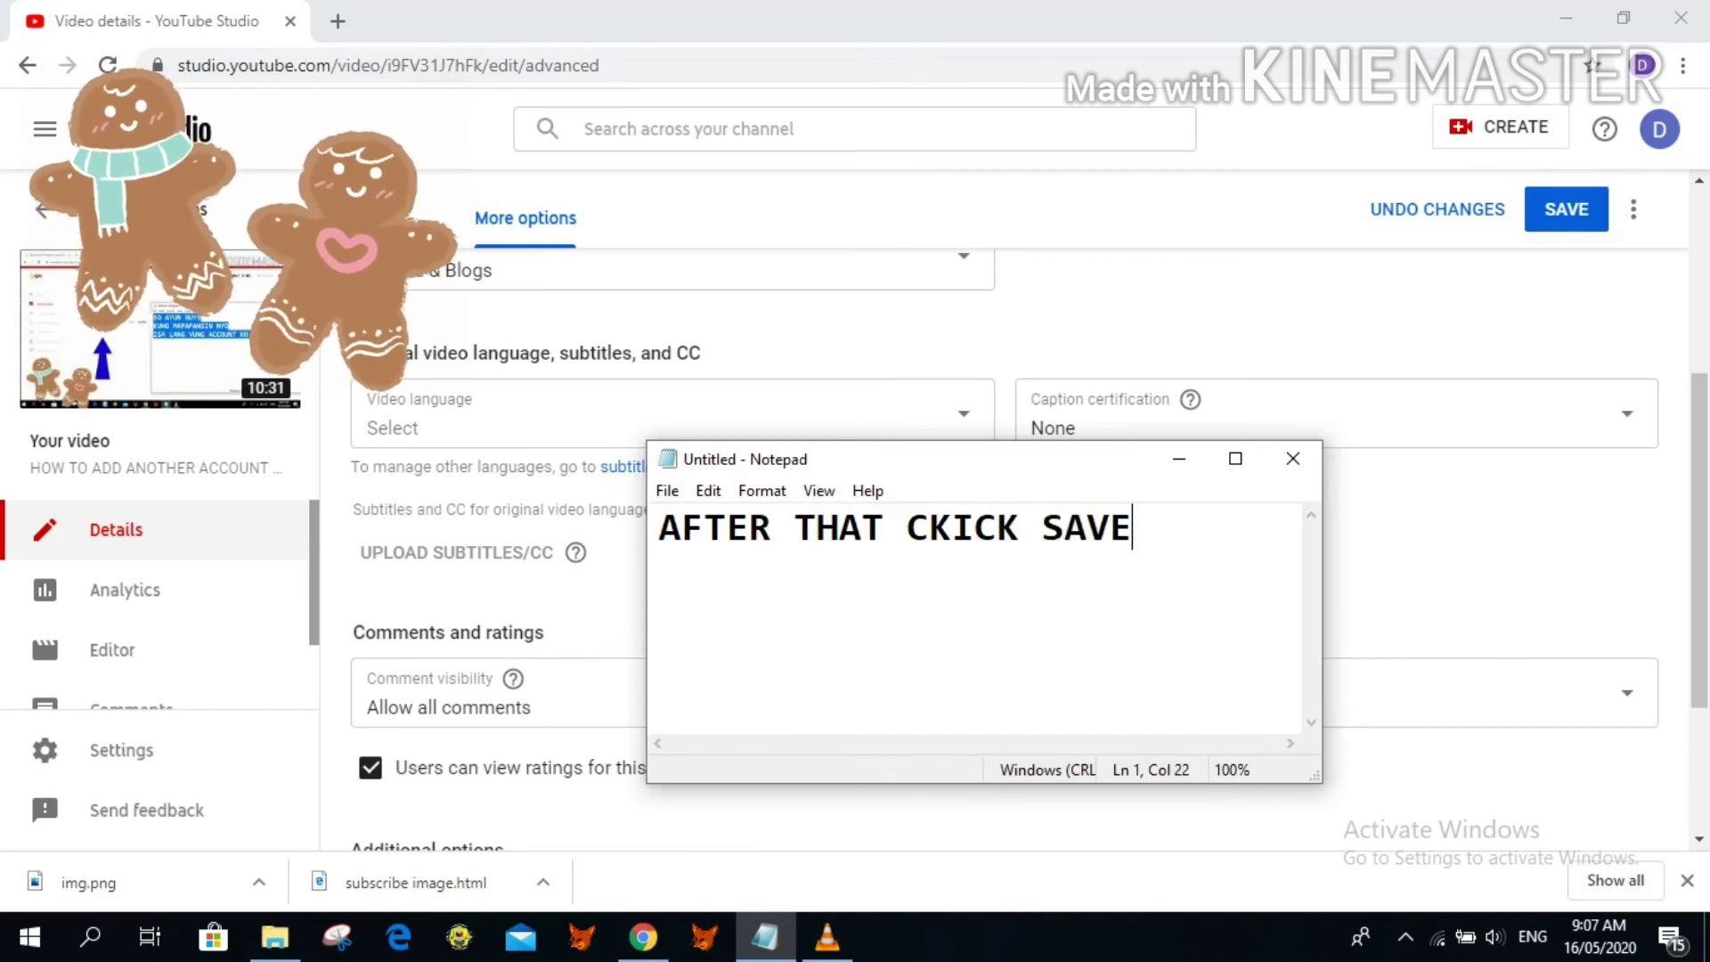
pyautogui.click(1566, 210)
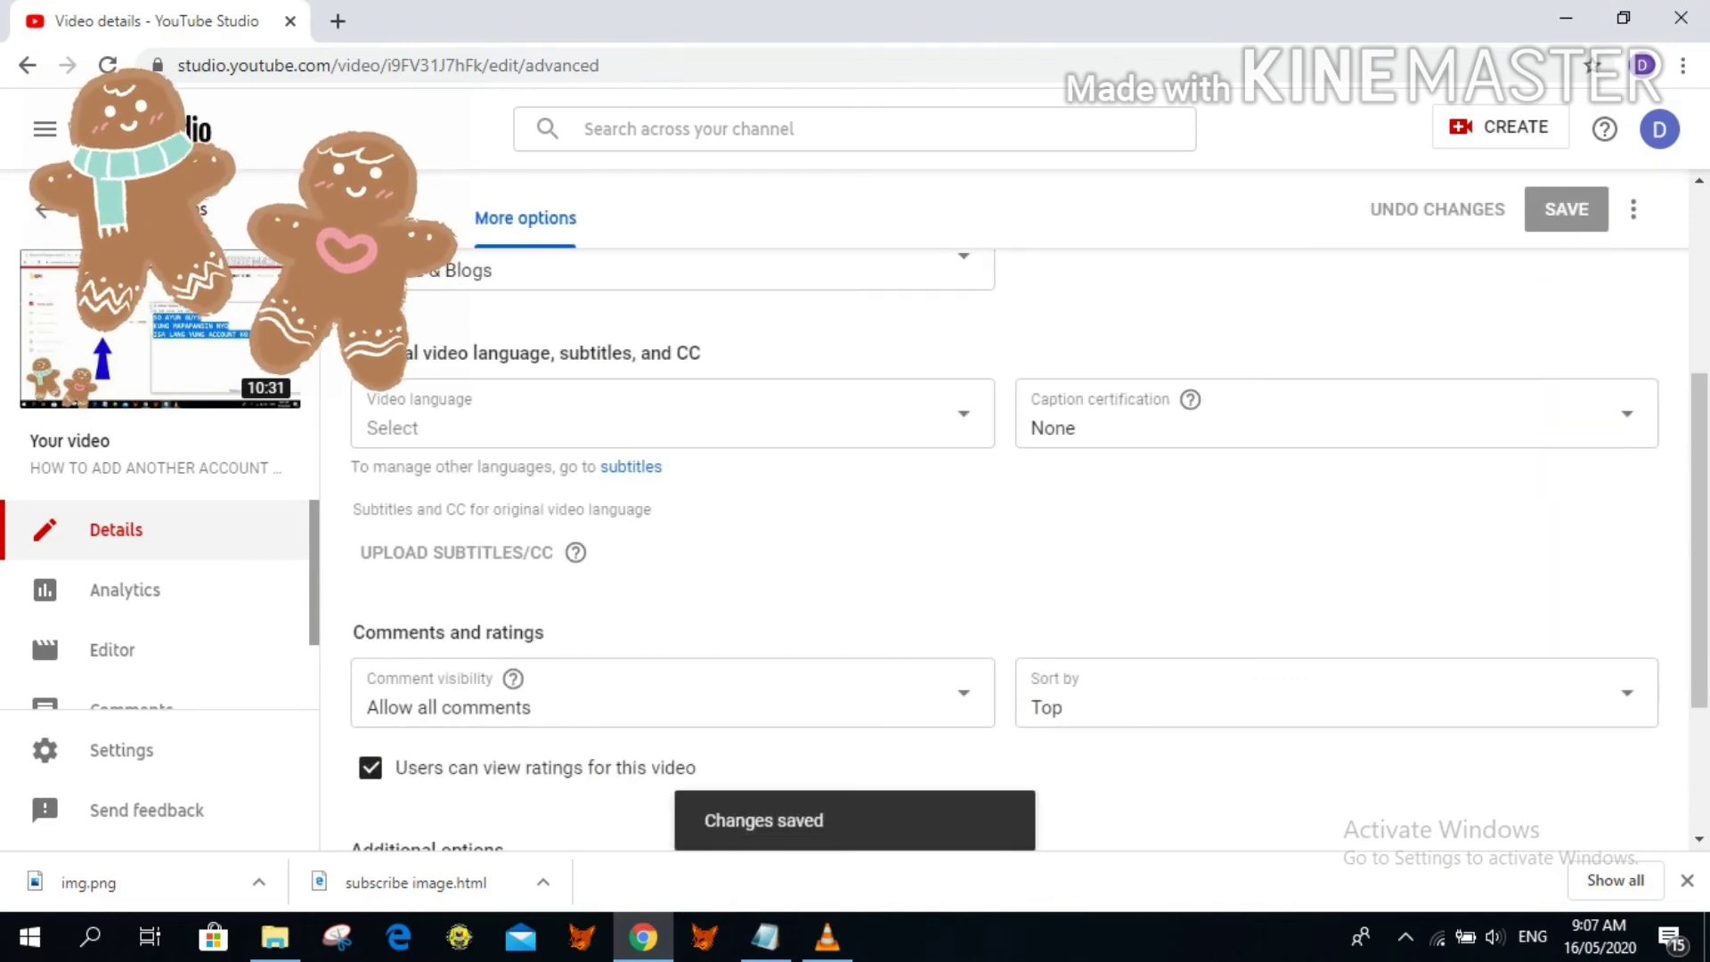
pyautogui.scroll(5, 1005, 507)
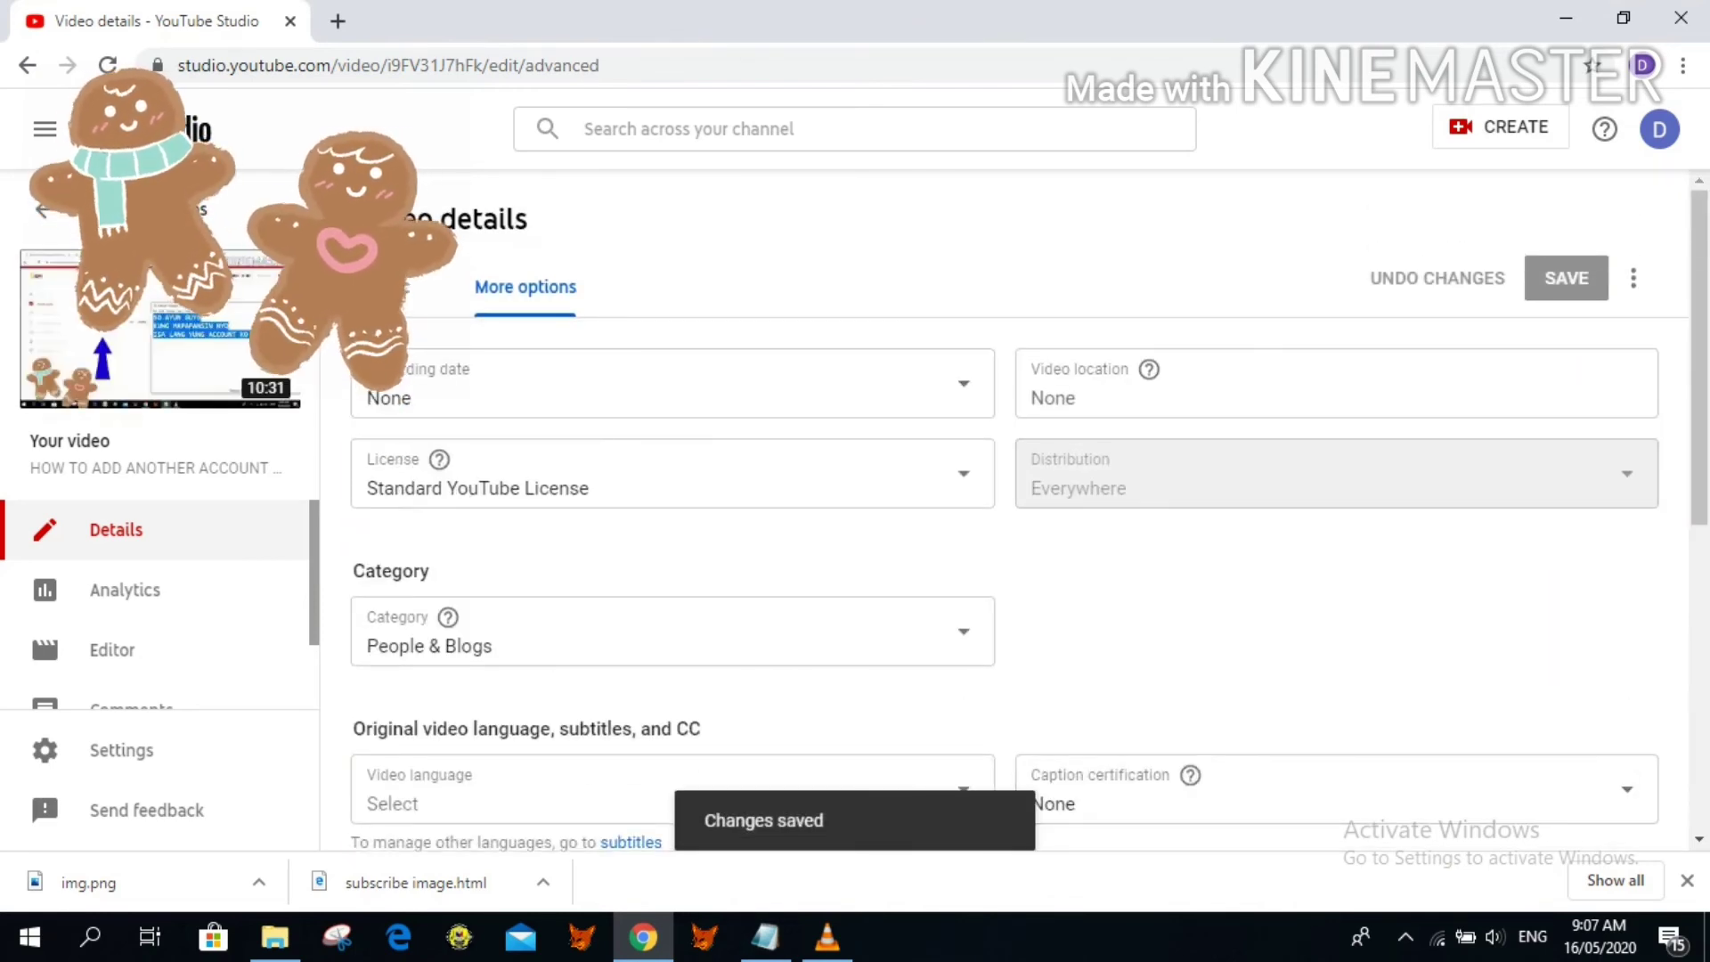
# - Replace the Notepad text with "THAT'S ALL PLEASE LIKE AND SUBSCRIBE FOR MORE TUTORIAL" over three lines
pyautogui.hotkey('alt', 'Tab')
pyautogui.hotkey('ctrl', 'a')
pyautogui.write('TAHT')
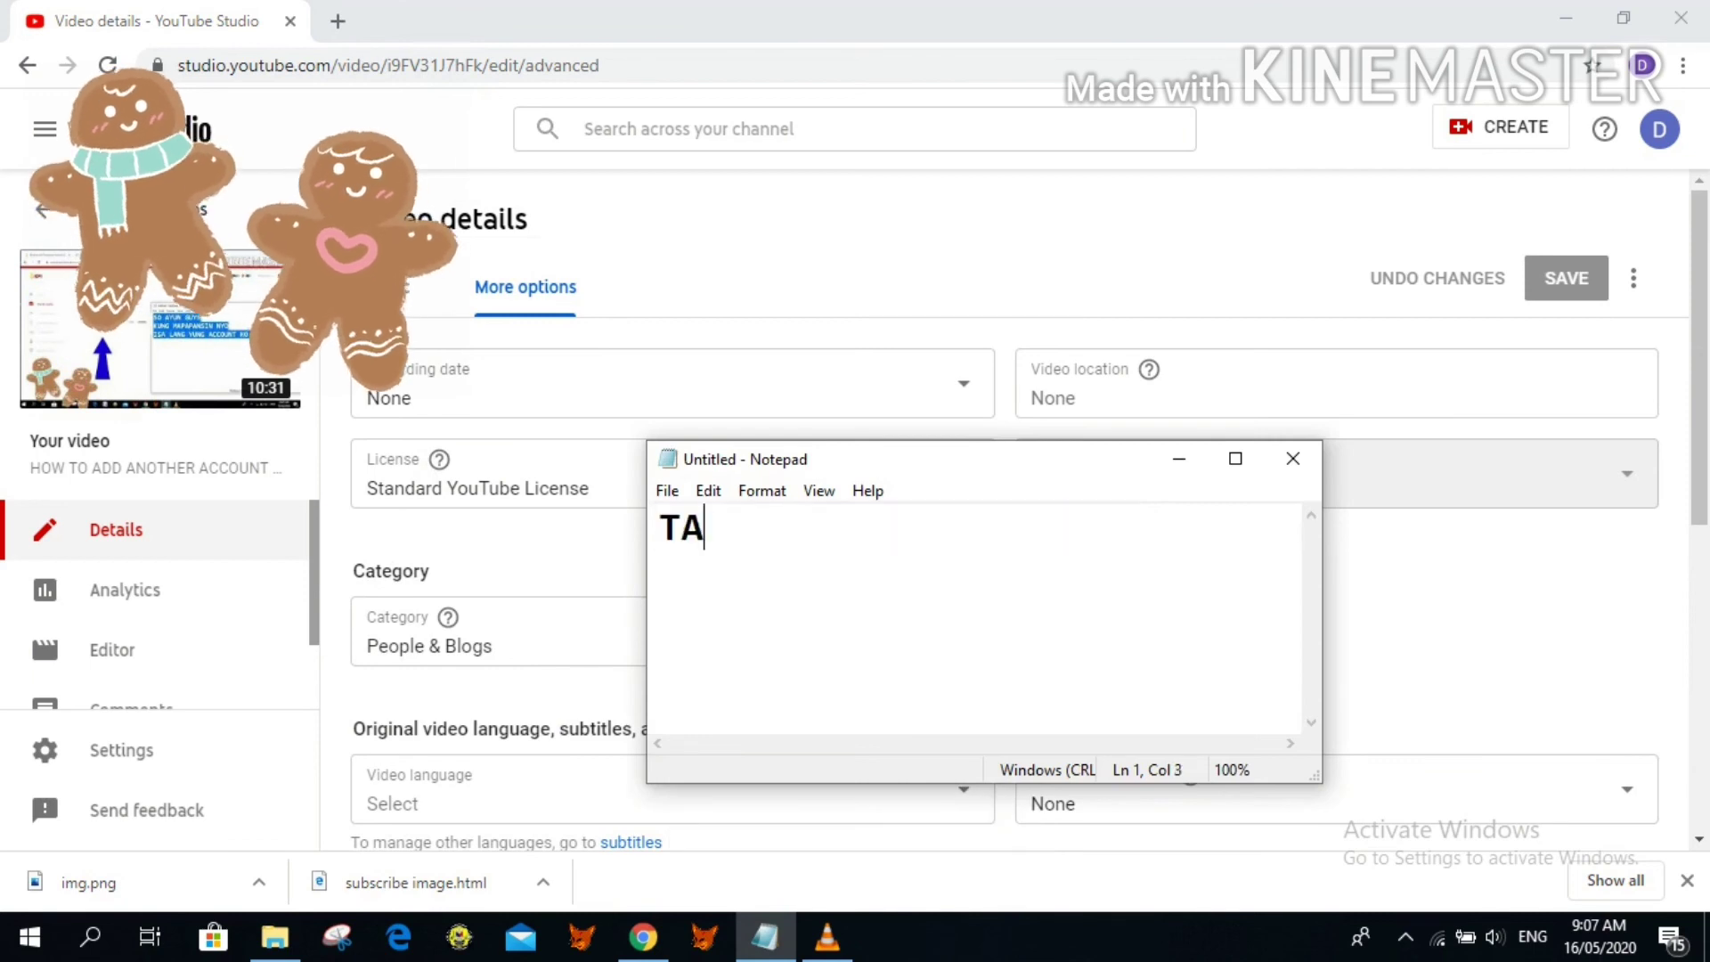
pyautogui.press('BackSpace')
pyautogui.press('BackSpace')
pyautogui.press('BackSpace')
pyautogui.write("HAT'S ALL ")
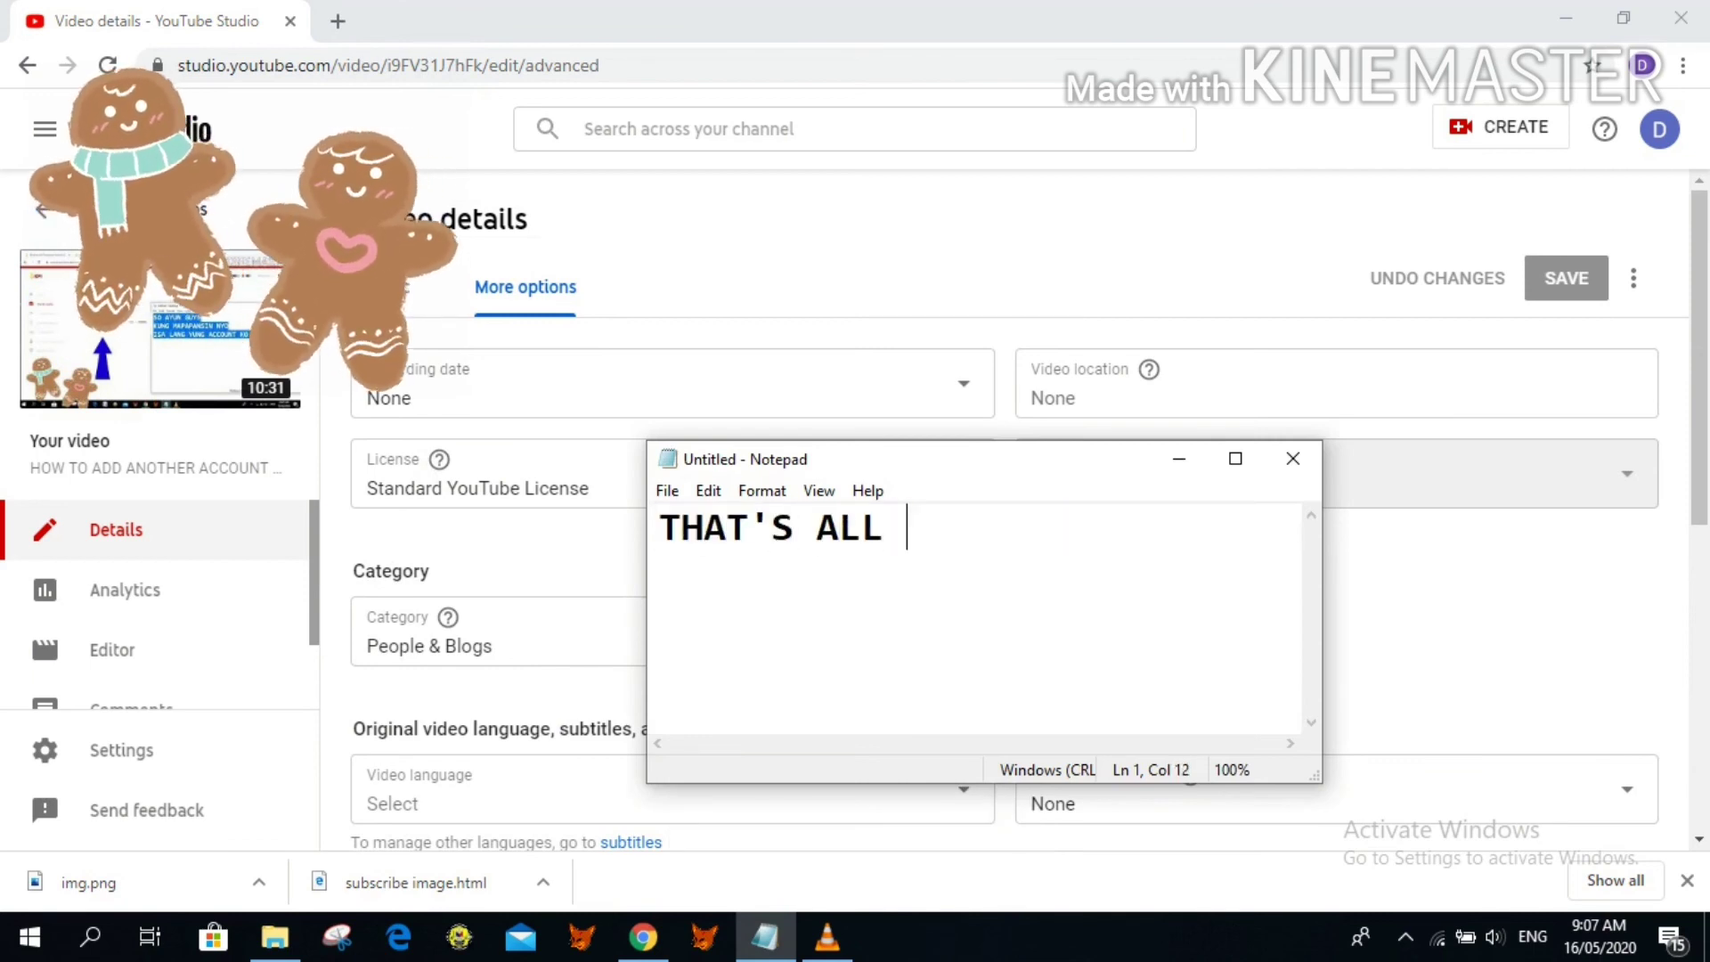
pyautogui.write('PLEASE LI')
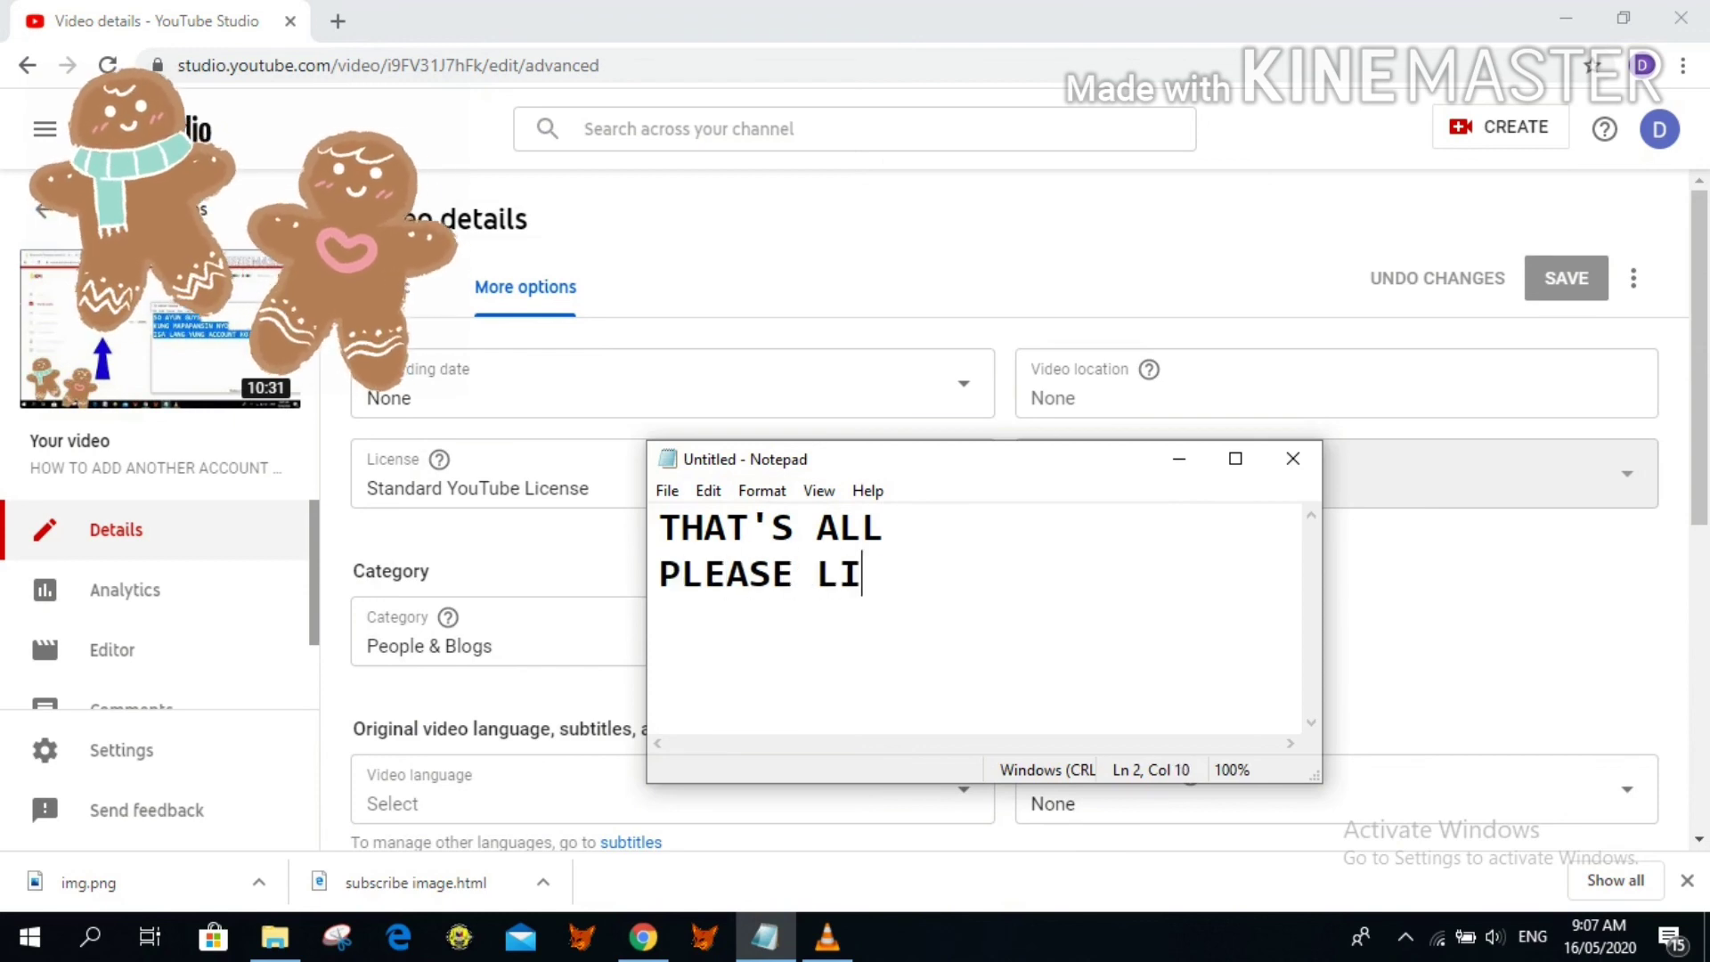
pyautogui.write('KE AND SUB')
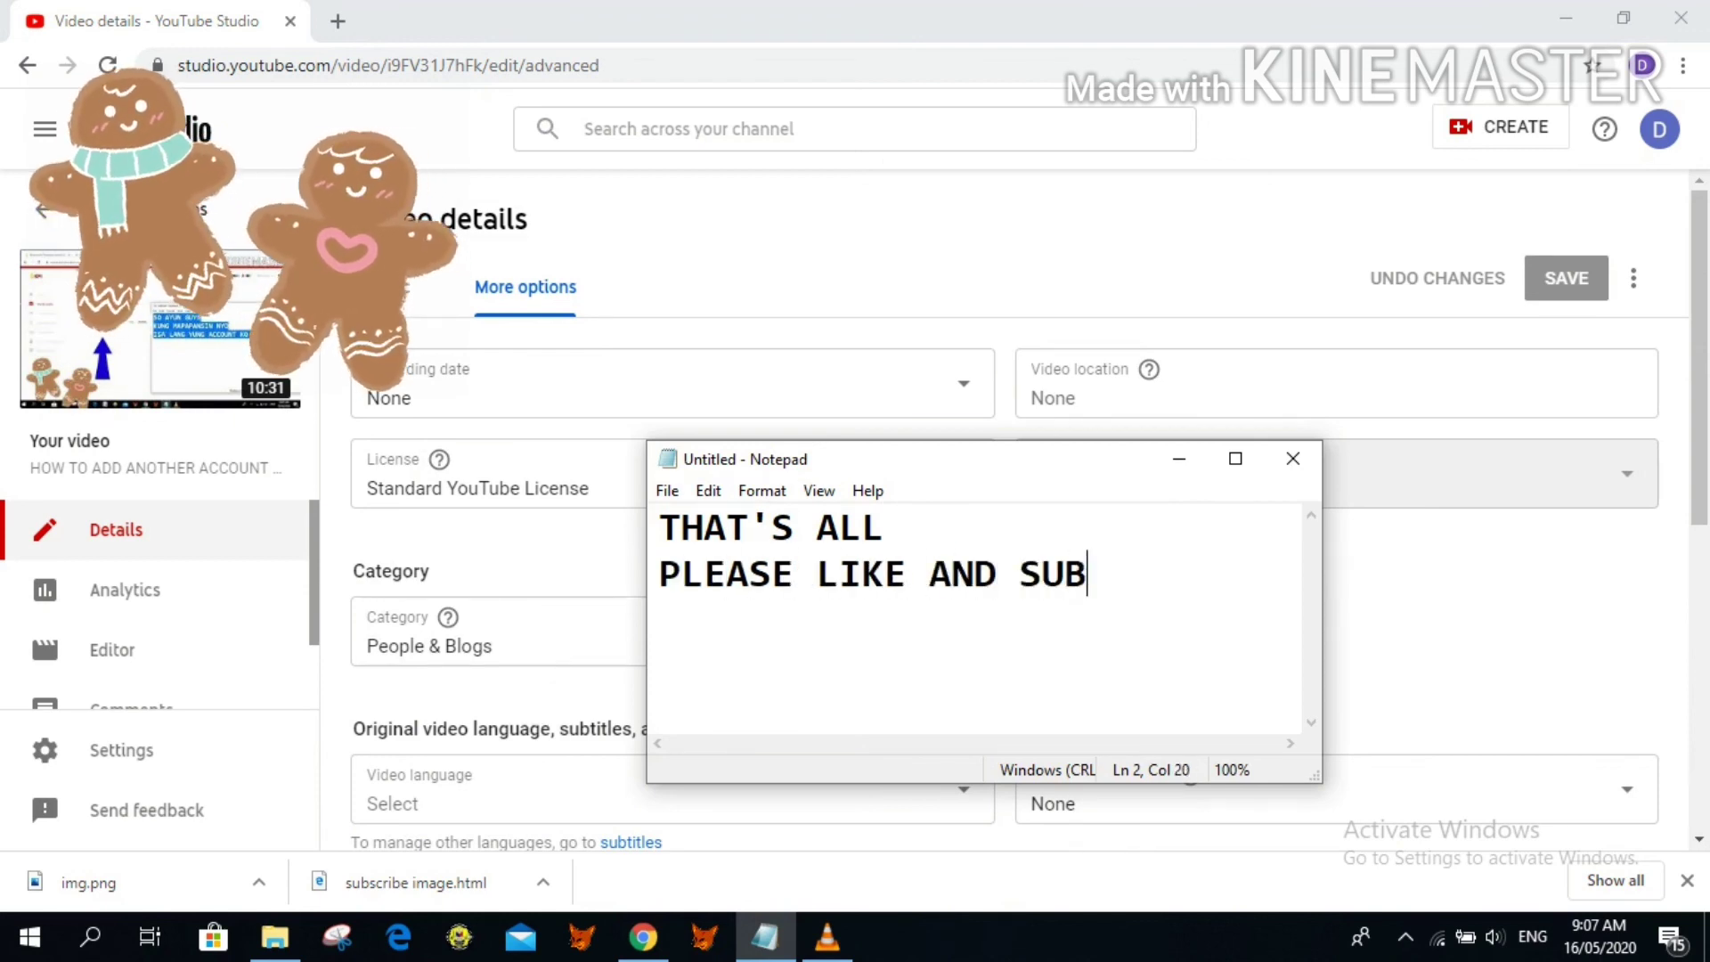
pyautogui.write('SCRIBE FOR')
pyautogui.press('Return')
pyautogui.write('FOR M')
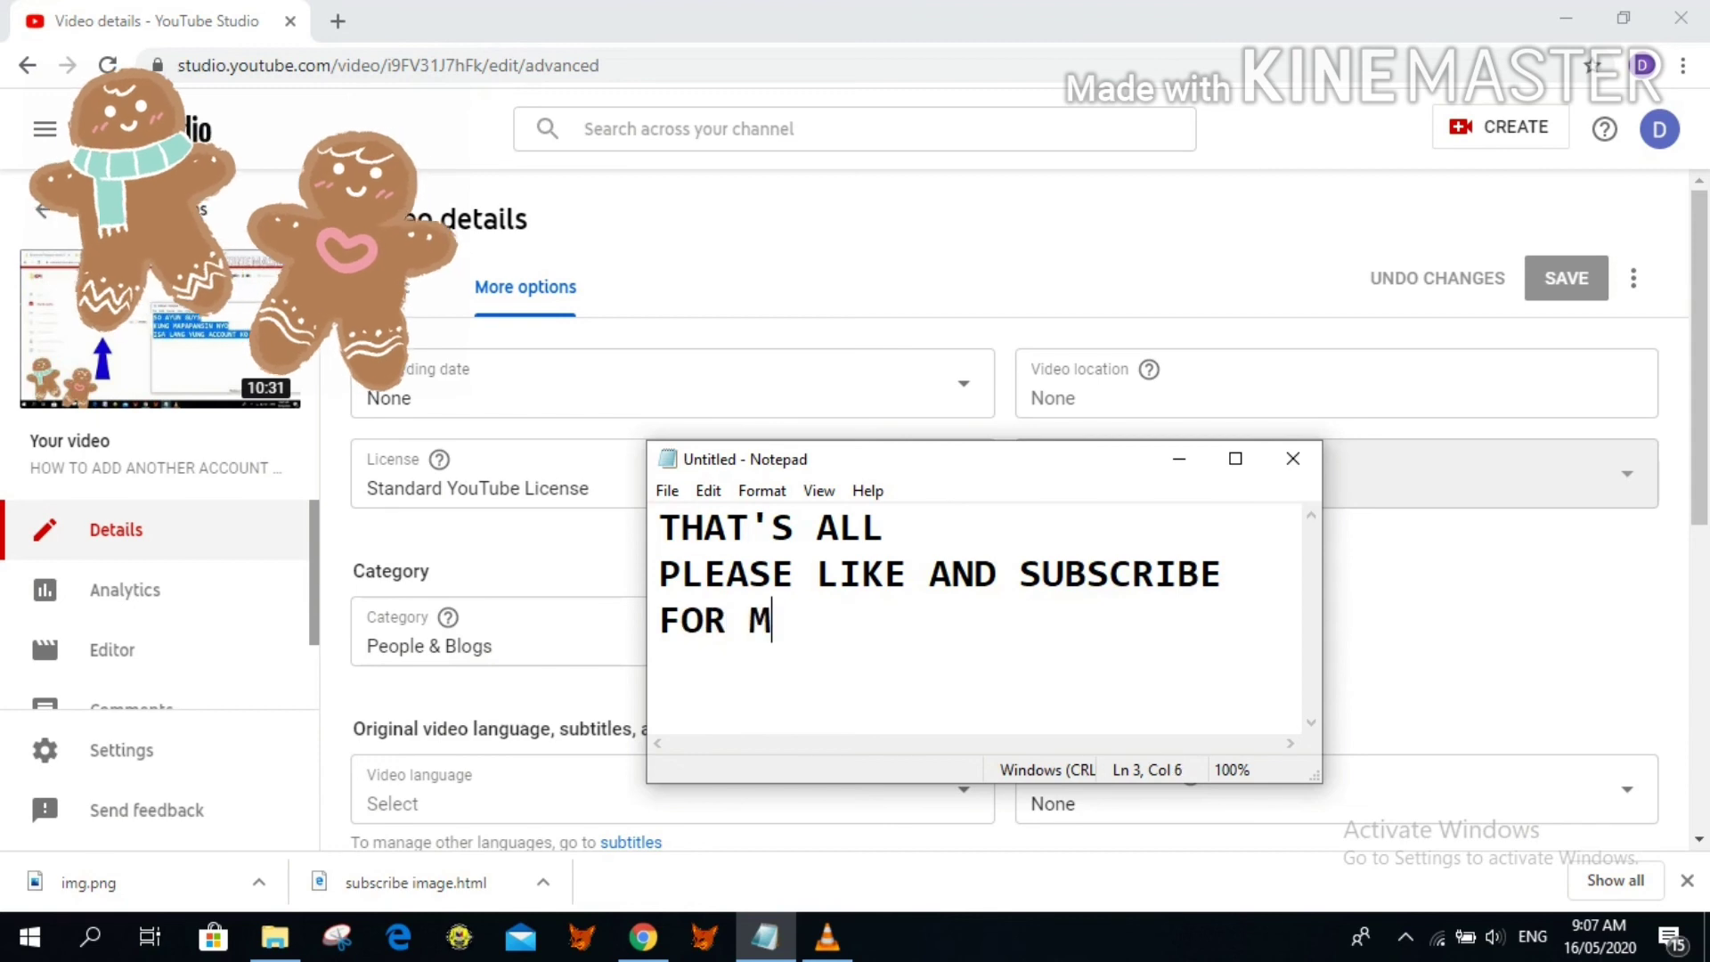
pyautogui.write('ORE TUTORIAL')
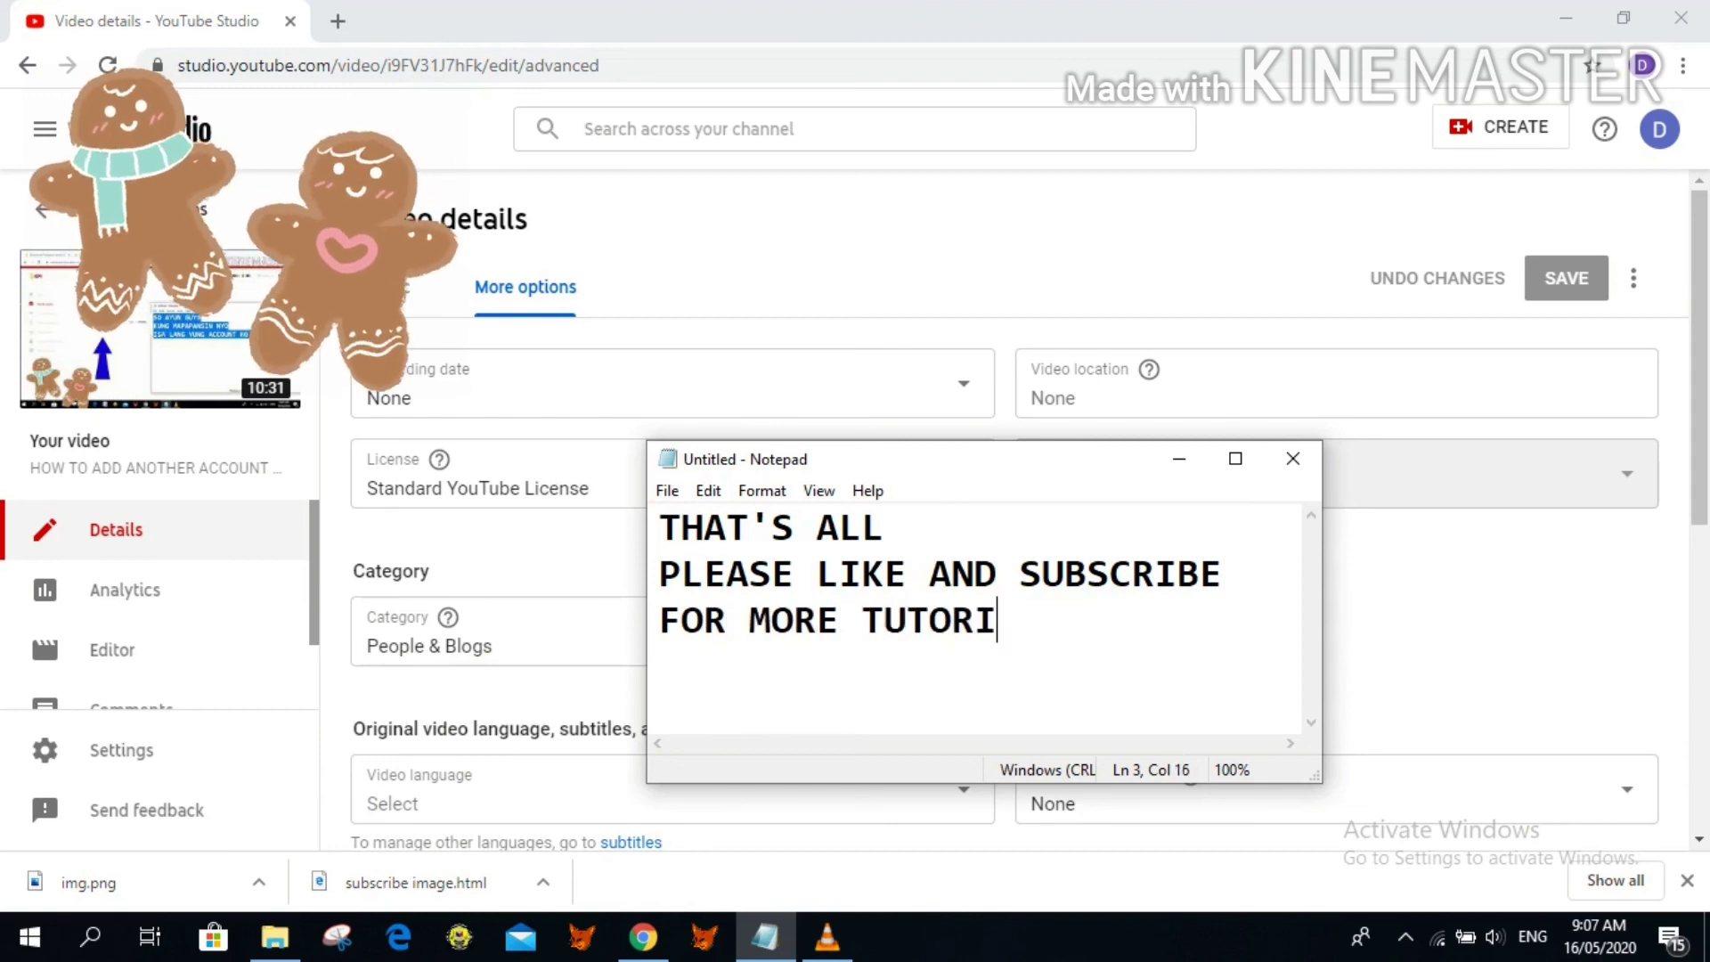